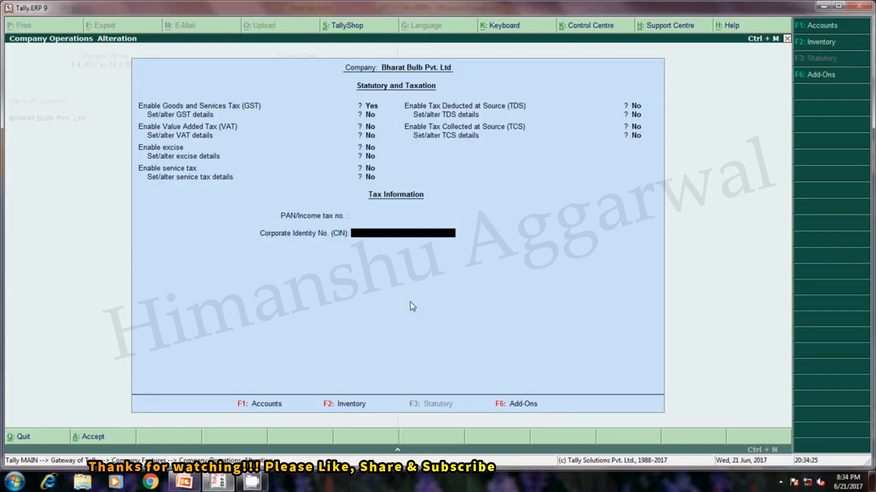
Save the company's statutory and taxation settings and open the form for creating a single ledger.
key("Return")
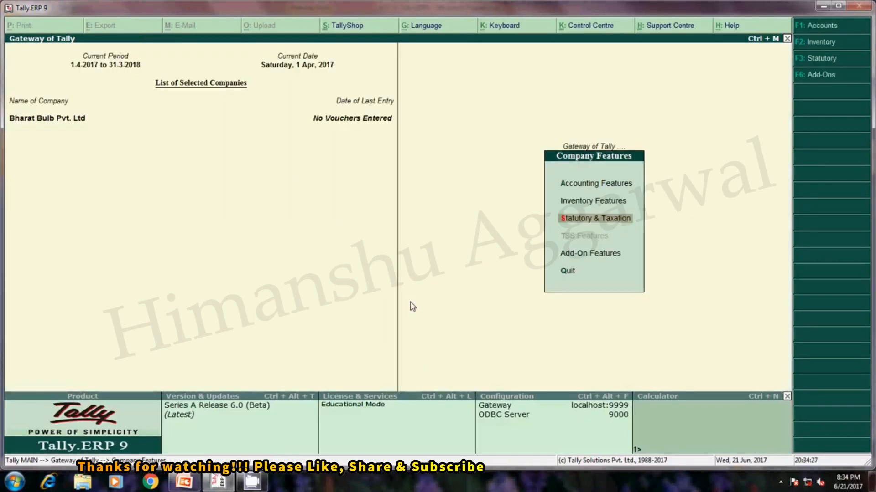
key("Escape")
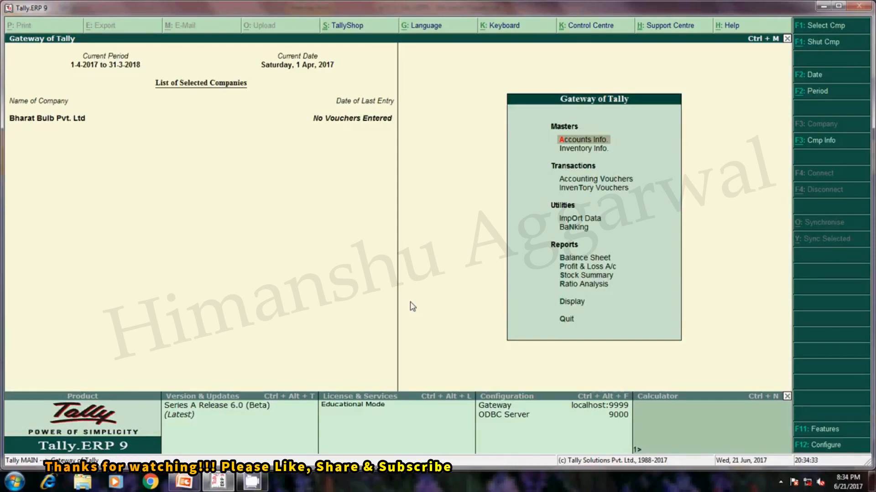
key("Return")
key("Down")
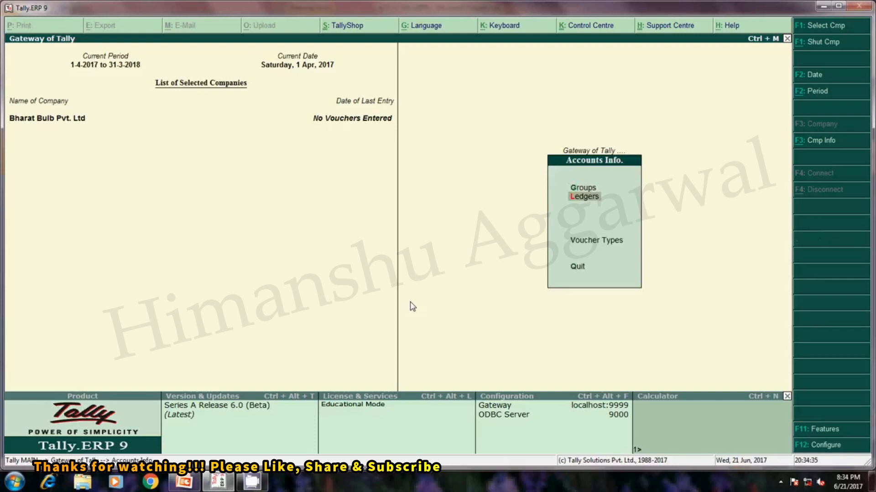
key("Return")
key("Return")
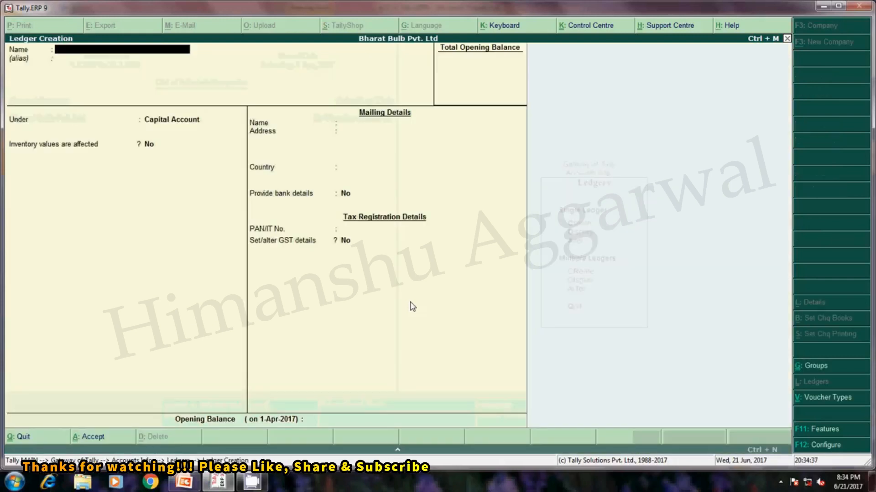
Switch to the PowerPoint exercise slide and copy the supplier name Bajaj electricals(Delhi from the first purchase item.
key("alt+Tab")
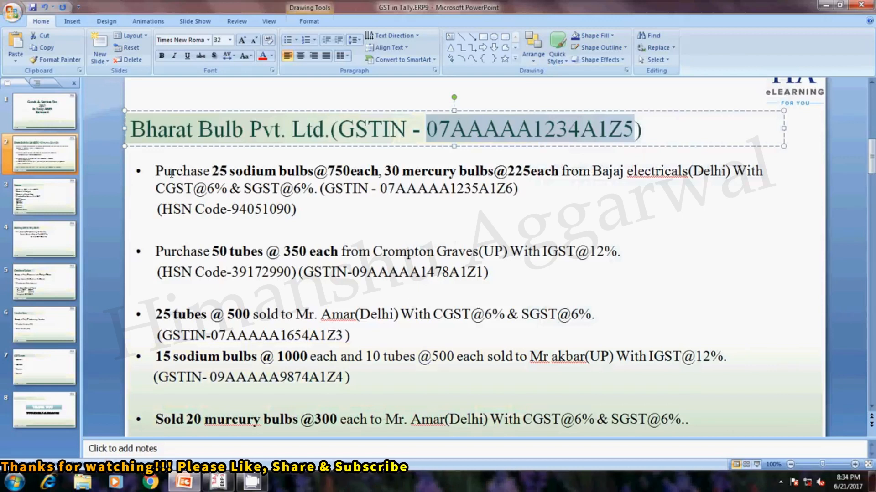
left_click(219, 171)
left_click(263, 174)
left_click(308, 175)
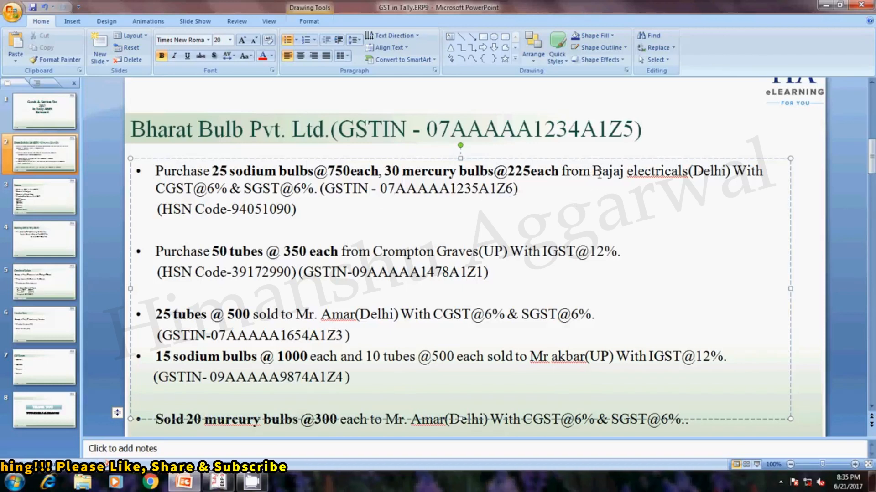
left_click_drag(593, 170, 667, 170)
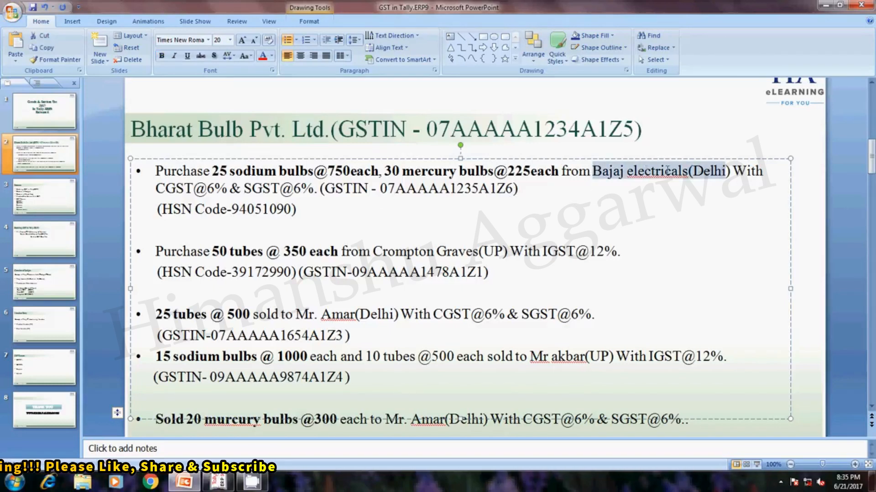
left_click(681, 172)
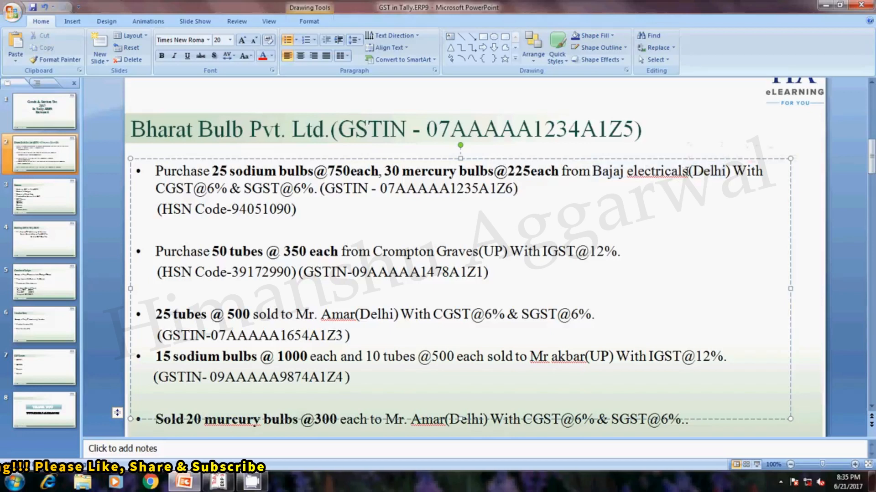
left_click_drag(680, 171, 593, 172)
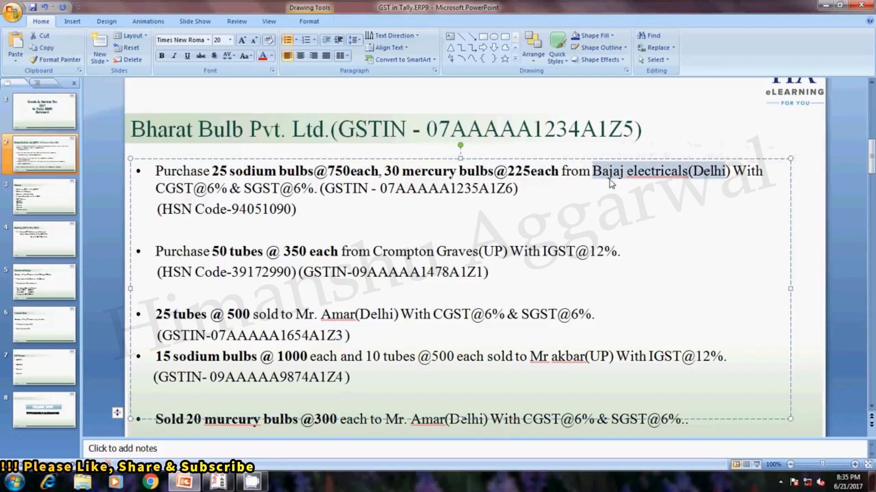
Switch back to Tally.ERP 9, paste the copied supplier name as the ledger name and shorten it to Bajaj Electricals.
key("alt+Tab")
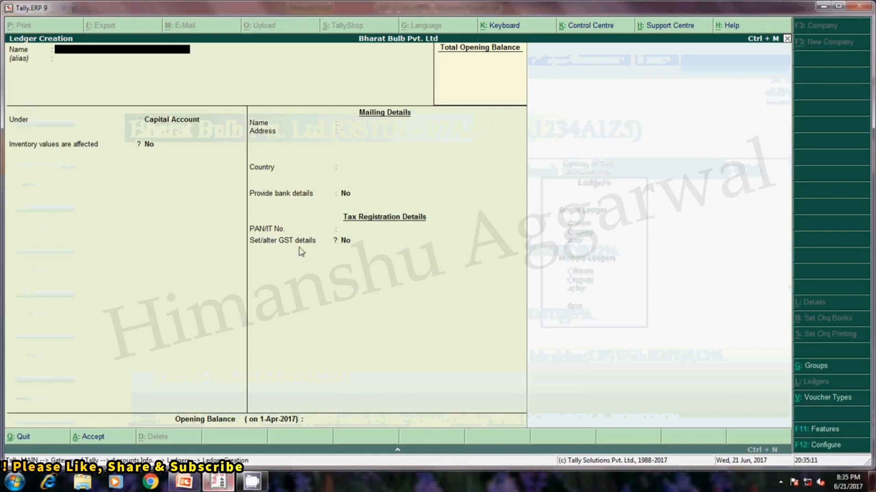
key("ctrl+alt+v")
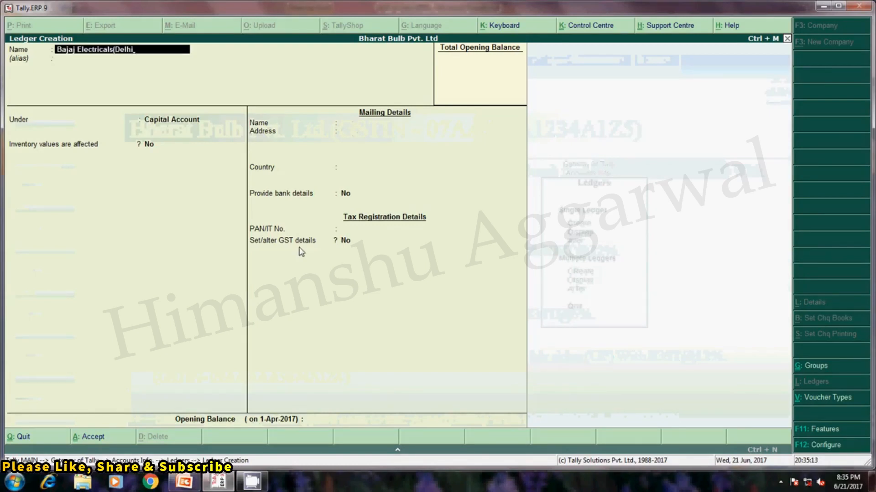
key("BackSpace")
key("BackSpace")
key("BackSpace")
key("BackSpace")
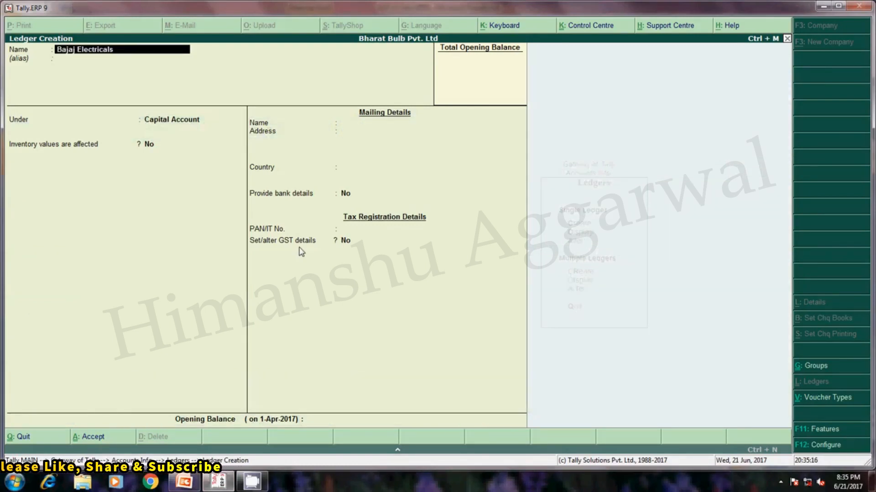
Leave the ledger's alias empty and place the ledger under the Sundry Creditors group.
key("Return")
key("Return")
type("S")
key("Up")
key("Up")
key("Up")
key("Return")
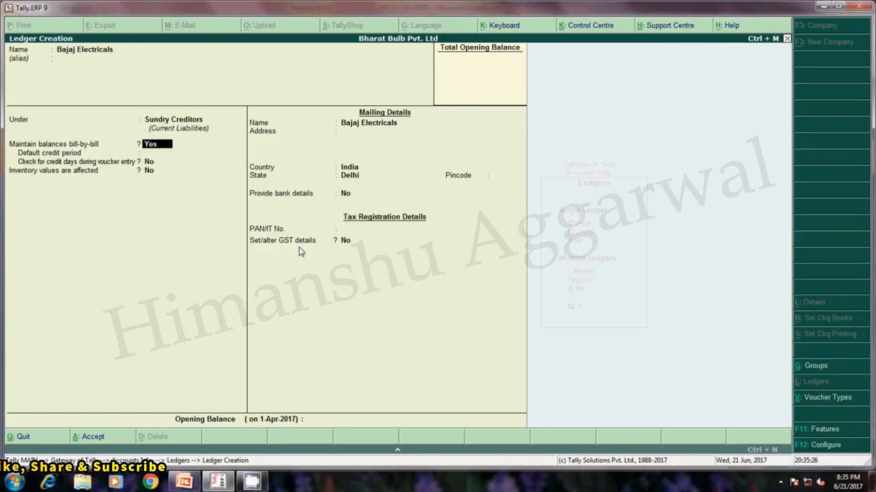
Keep the default bill-by-bill and mailing details, fill in the supplier's pincode, and leave bank details and PAN unset.
key("Return")
key("Return")
key("Return")
key("Return")
key("Return")
key("Return")
key("Return")
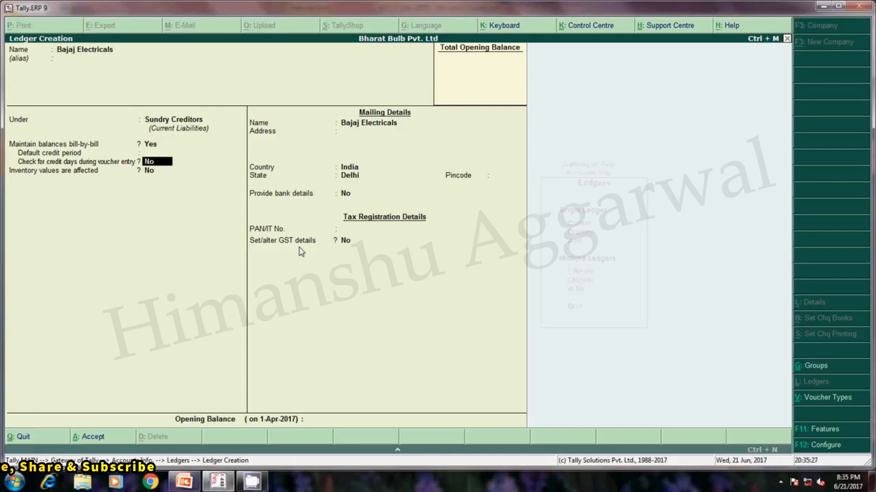
type("110053")
key("Return")
key("Return")
key("Return")
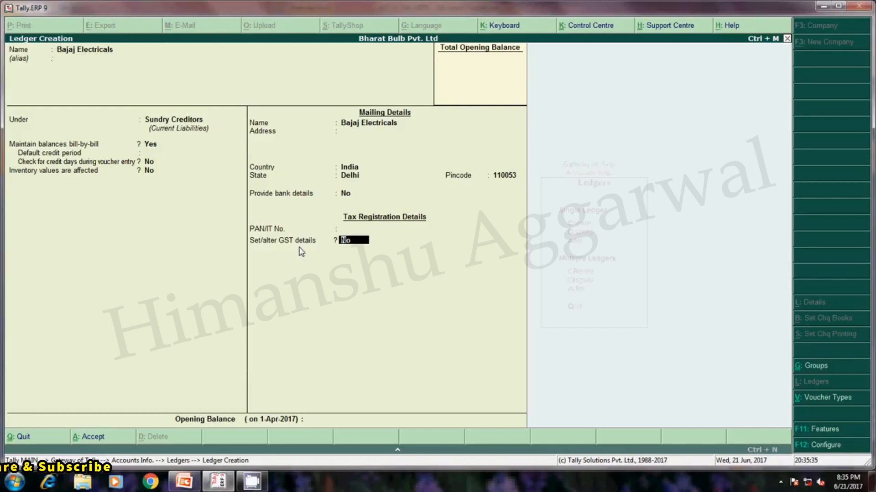
Enable GST details for the Bajaj Electricals ledger and choose the Regular registration type.
type("y")
key("Return")
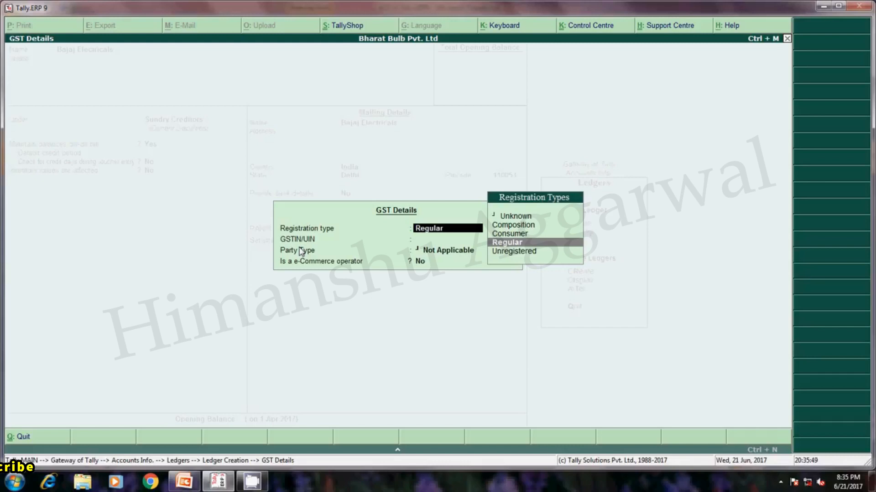
key("Return")
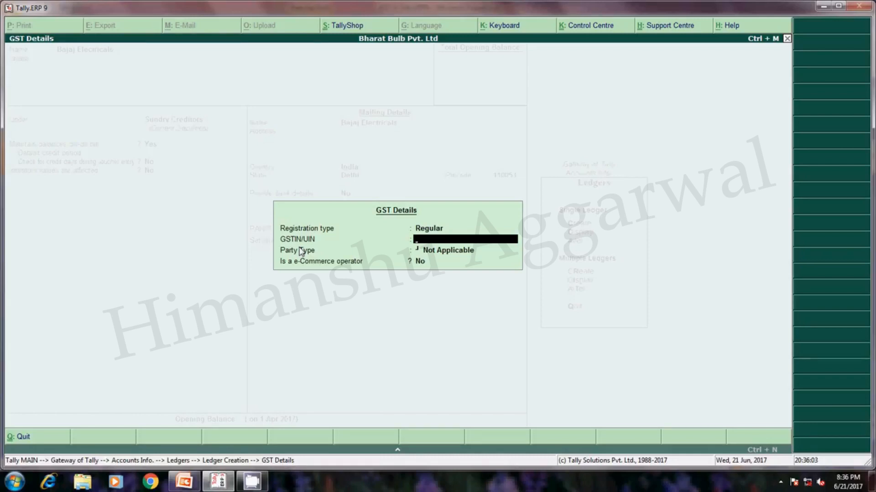
Copy the supplier's GSTIN from the PowerPoint slide into the ledger's GST details in Tally.ERP 9 and save the ledger.
key("alt+Tab")
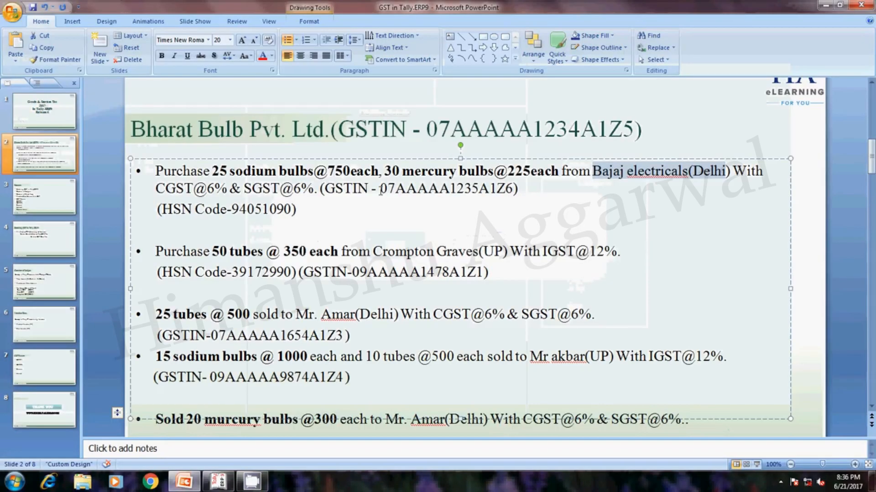
left_click_drag(381, 188, 515, 189)
left_click(217, 481)
key("ctrl+alt+v")
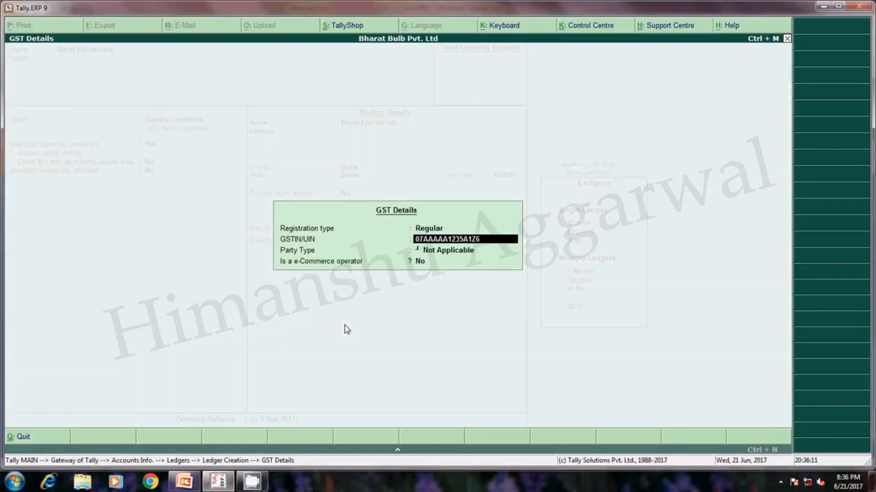
key("Return")
key("Return")
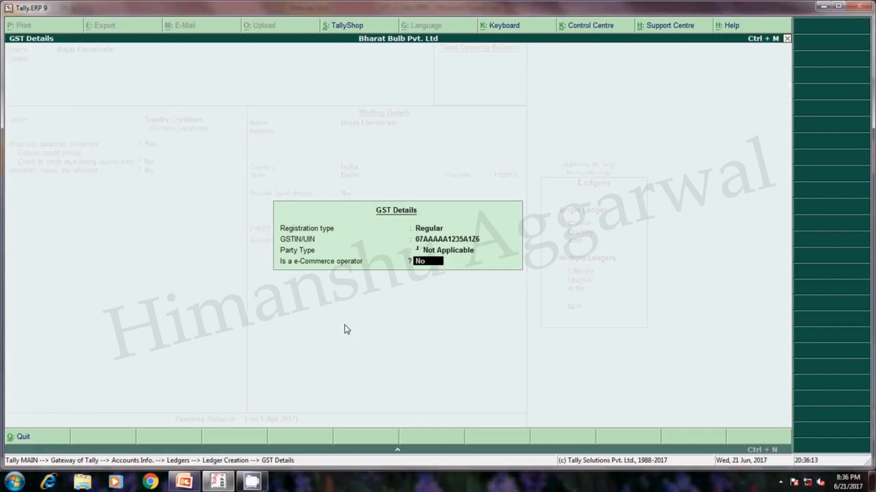
key("Return")
key("Return")
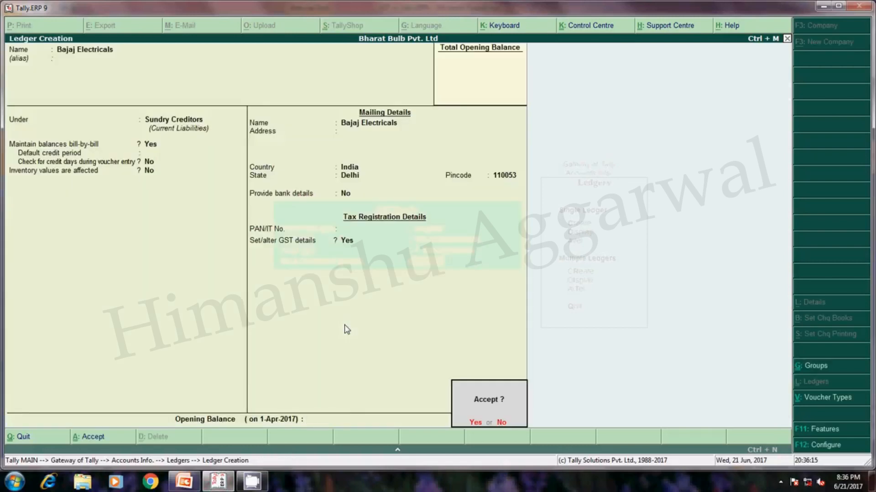
key("Return")
Check the exercise slide in PowerPoint, quit ledger creation in Tally.ERP 9 and open the form for creating a single stock group.
key("alt+Tab")
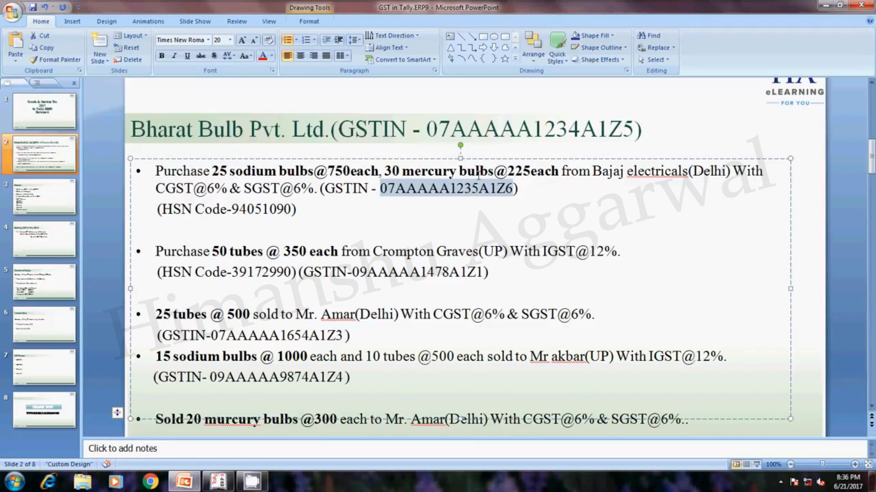
key("alt+Tab")
key("Escape")
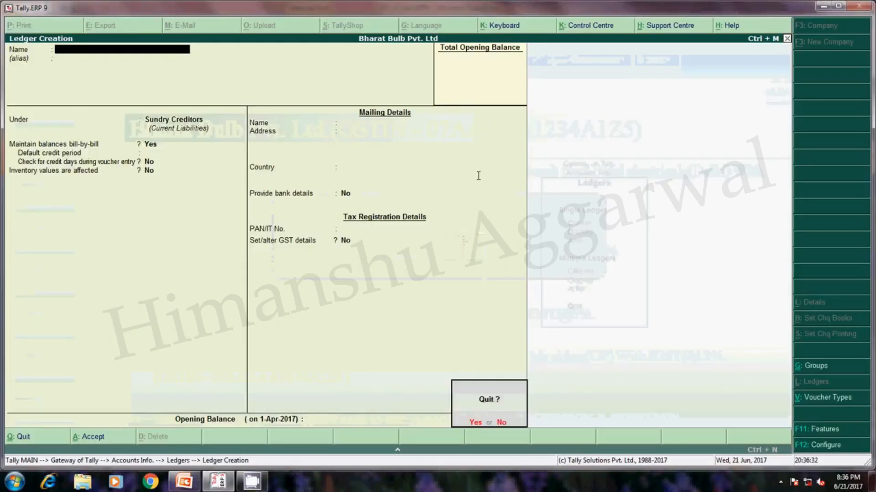
key("y")
key("Escape")
key("Escape")
key("Down")
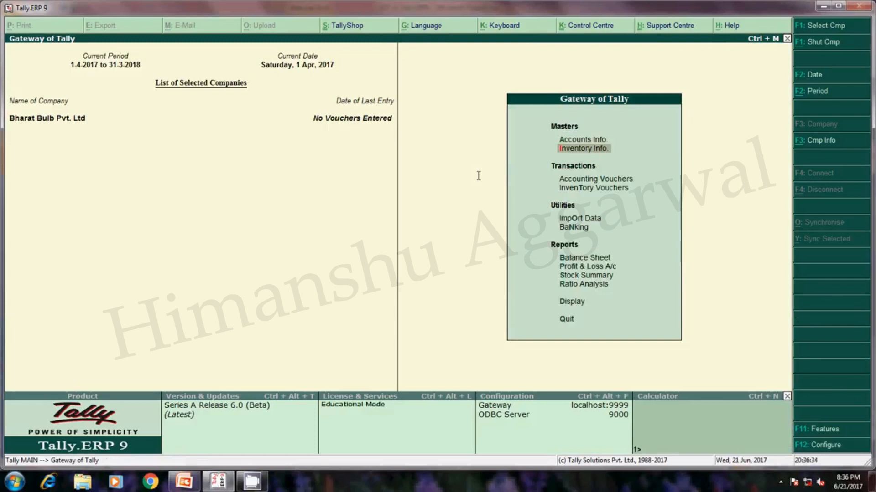
key("Return")
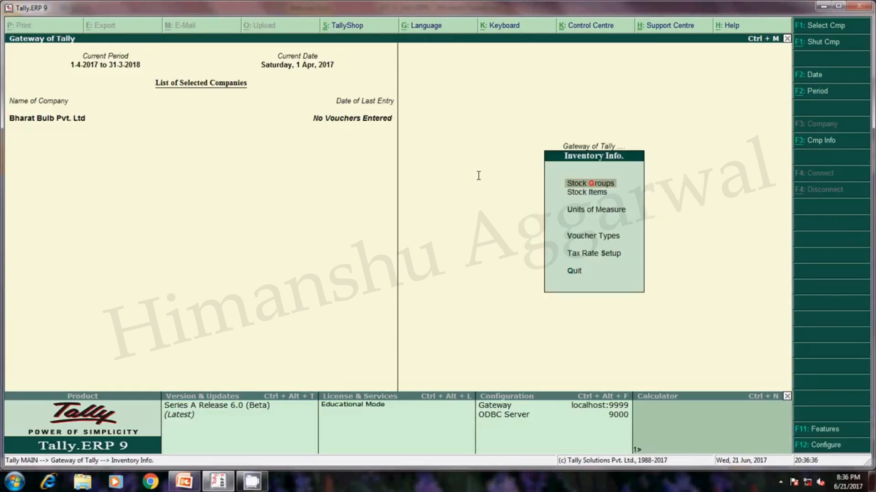
key("Return")
key("Return")
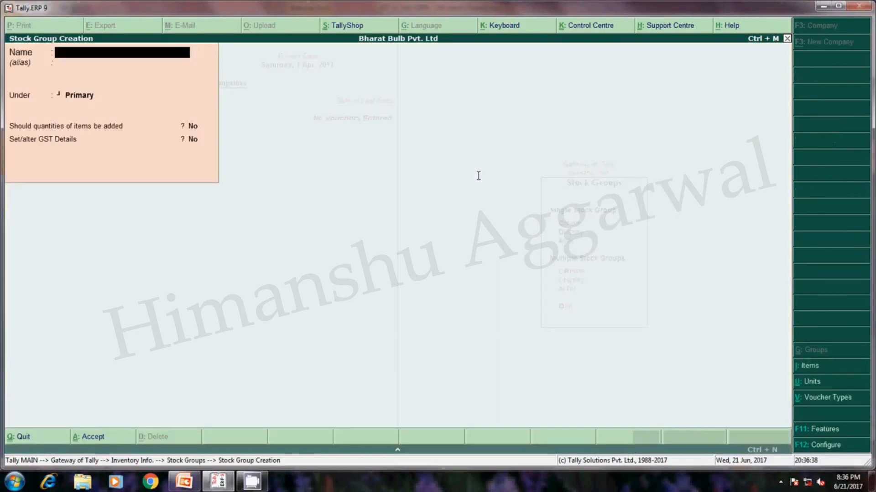
Name the stock group Bulb, keep it under Primary without adding quantities, and enable its GST details.
type("Bulb")
key("Return")
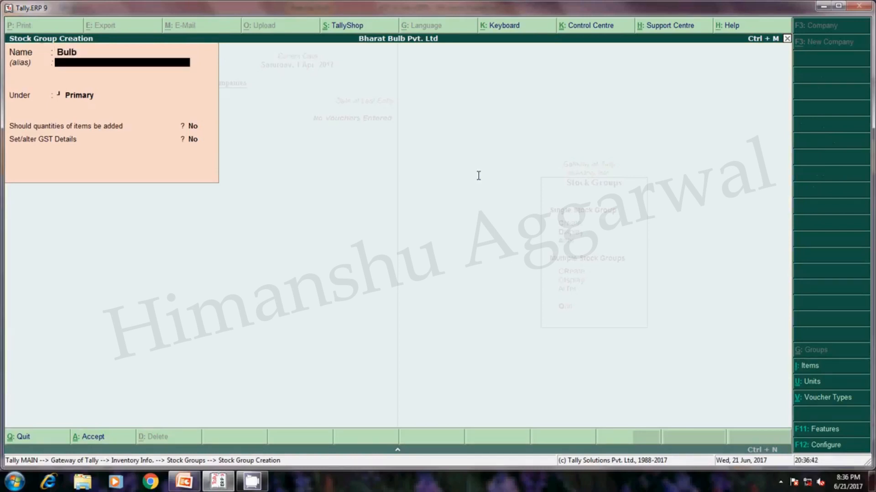
key("Return")
key("Return")
key("Return")
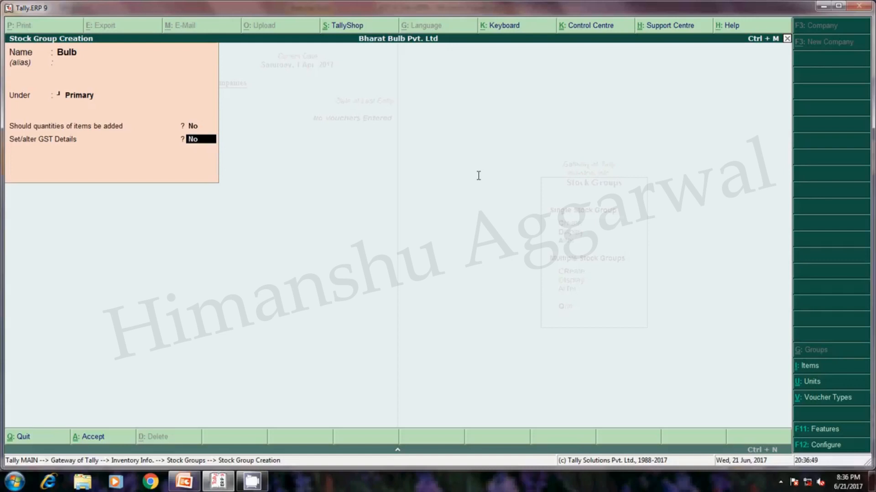
type("y")
key("Return")
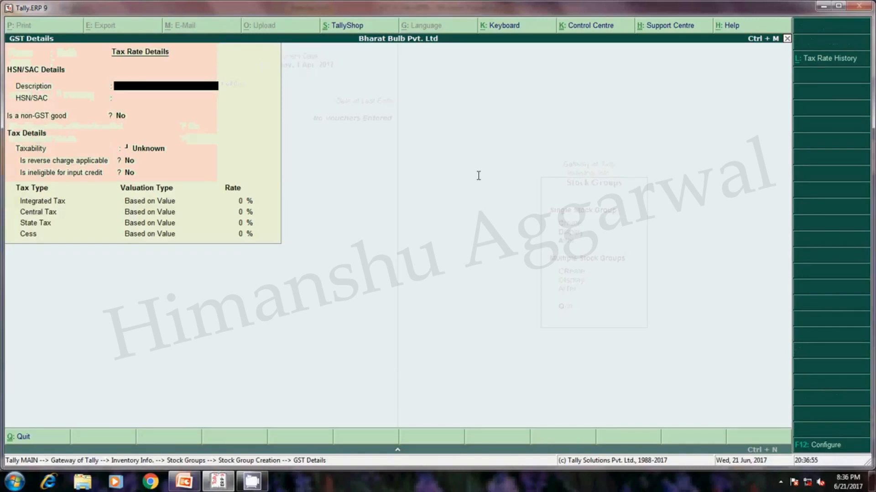
Enter Bulb as the HSN/SAC description and fill in HSN code 94051090 copied from the PowerPoint slide.
type("Bulb")
key("Return")
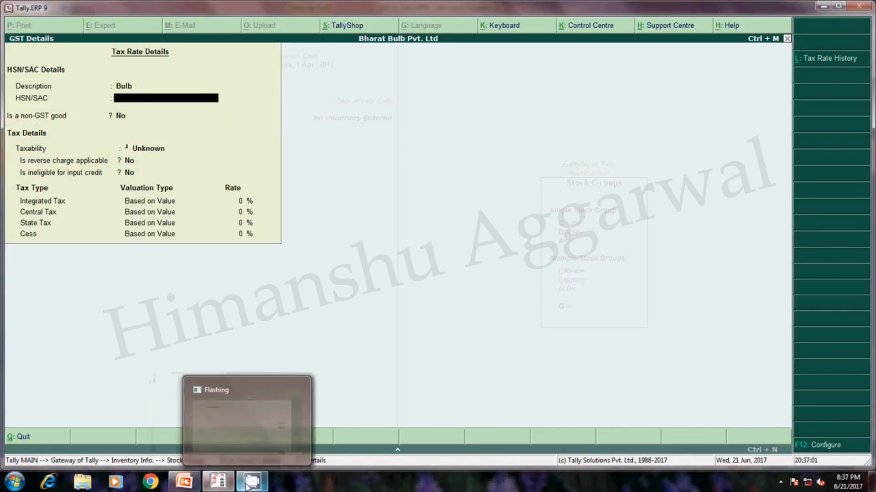
left_click(199, 487)
left_click_drag(292, 209, 236, 212)
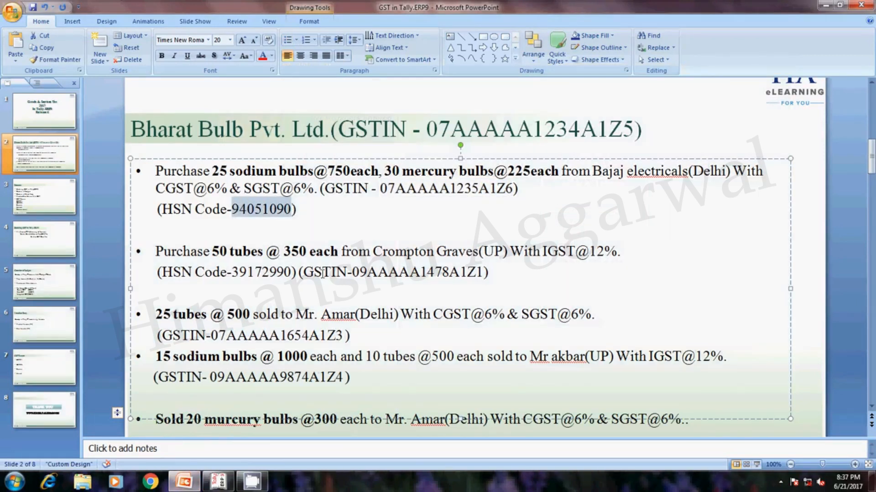
left_click(218, 482)
key("ctrl+alt+v")
key("Return")
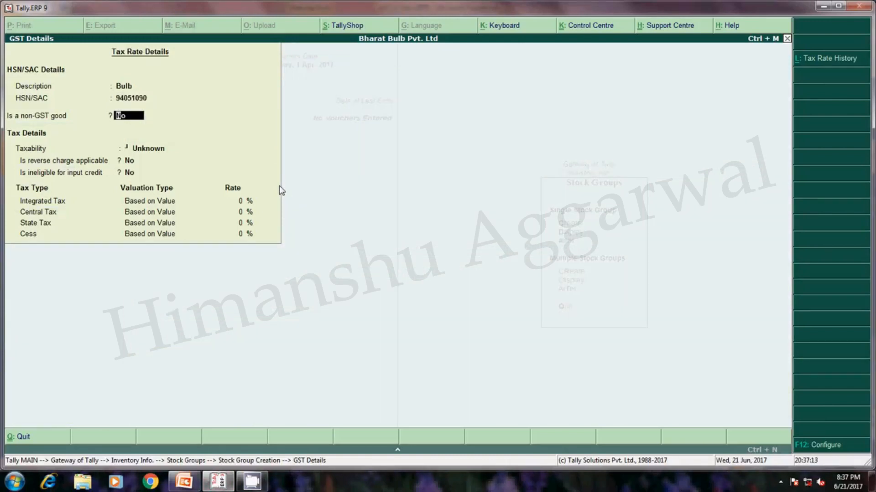
Set the Bulb group's taxability to Taxable, keep reverse charge and ineligible input credit at No, and set the integrated tax rate to 12%.
key("Return")
key("Down")
key("Down")
key("Down")
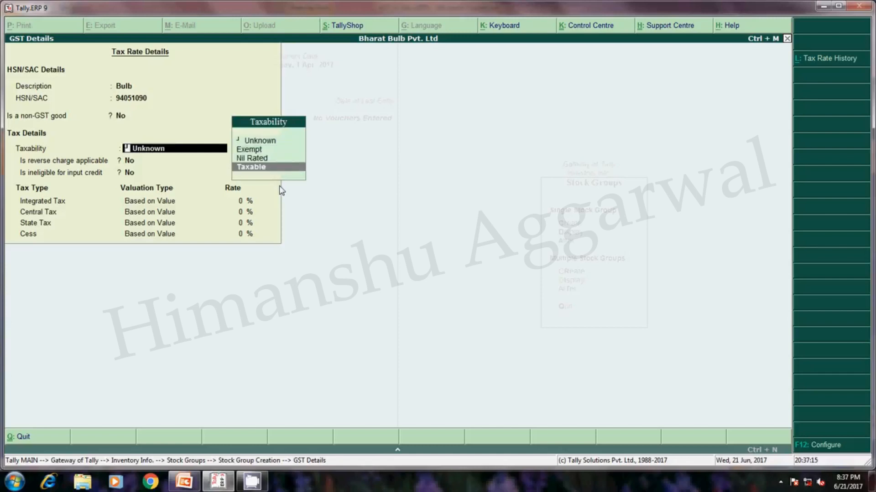
key("Return")
key("Return")
key("Return")
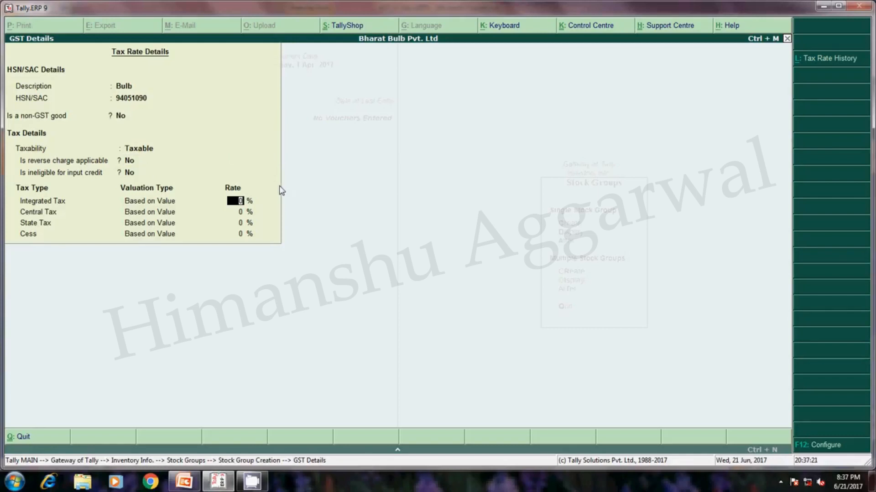
type("12")
key("Return")
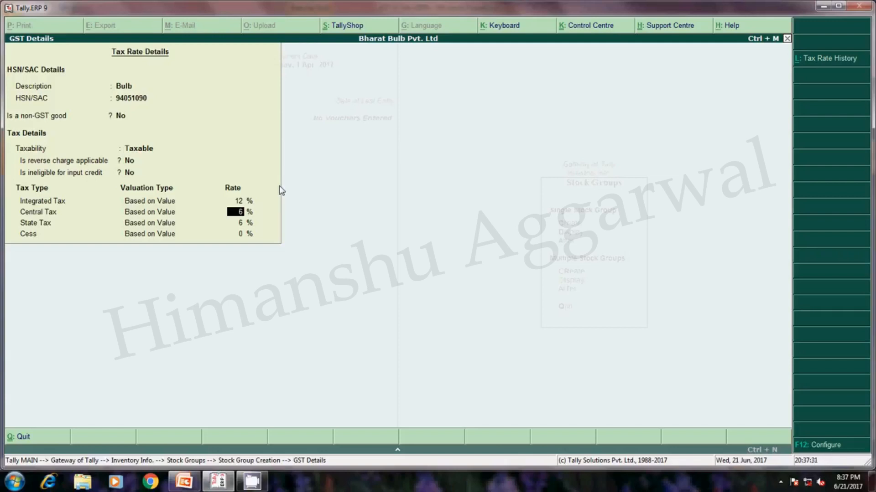
Open the GST details configuration and set Show all GST tax types to No.
key("Return")
key("Return")
key("Up")
key("Up")
key("Up")
key("Down")
key("F12")
key("Return")
key("Return")
key("Return")
key("Return")
key("Return")
key("n")
key("Return")
Reopen the GST details configuration and switch Show all GST tax types back to Yes.
key("F12")
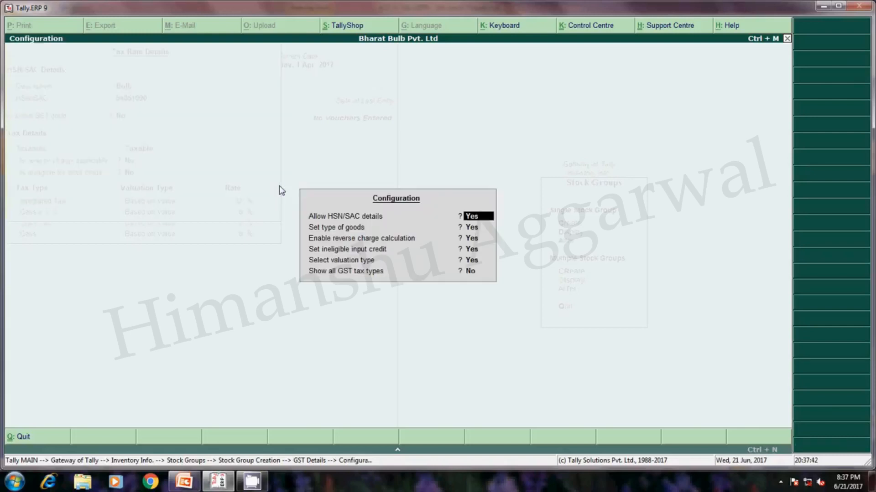
key("Return")
key("Return")
key("Return")
key("Return")
key("Return")
key("y")
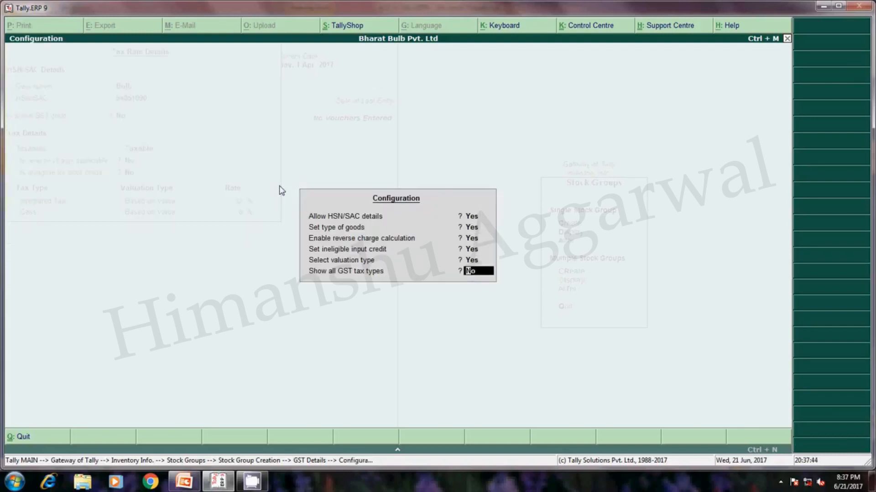
key("Return")
Accept the Bulb group's GST details, save the stock group and leave stock group creation.
key("Return")
key("Return")
key("Return")
key("Return")
key("Return")
key("Return")
key("Return")
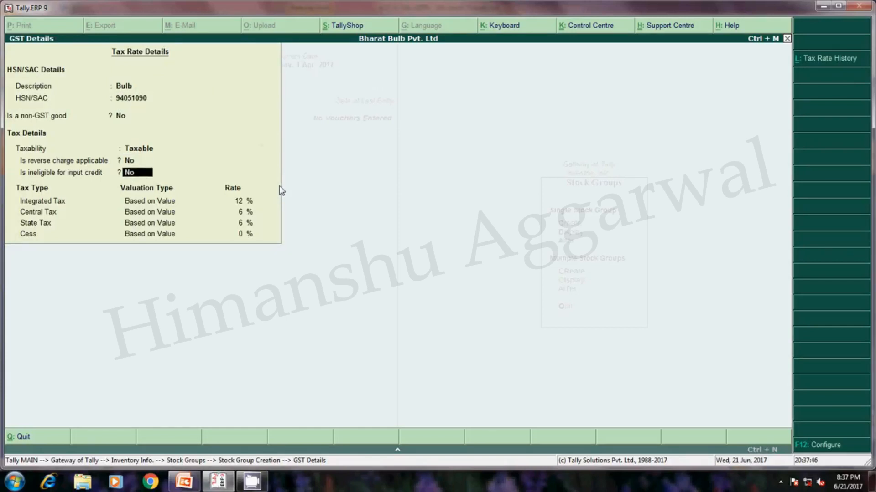
key("Escape")
key("Return")
Create a simple unit of measure with the symbol pcs and 0 decimal places.
key("Down")
key("Down")
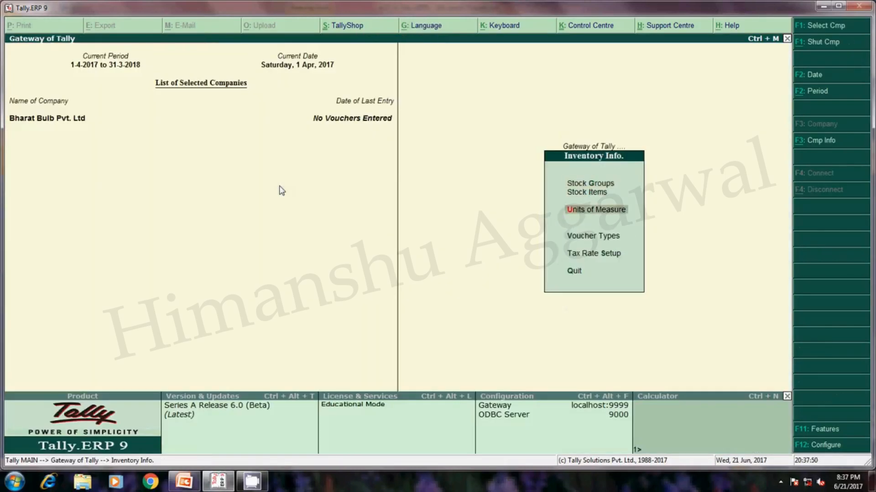
key("Return")
key("Return")
type("pcs")
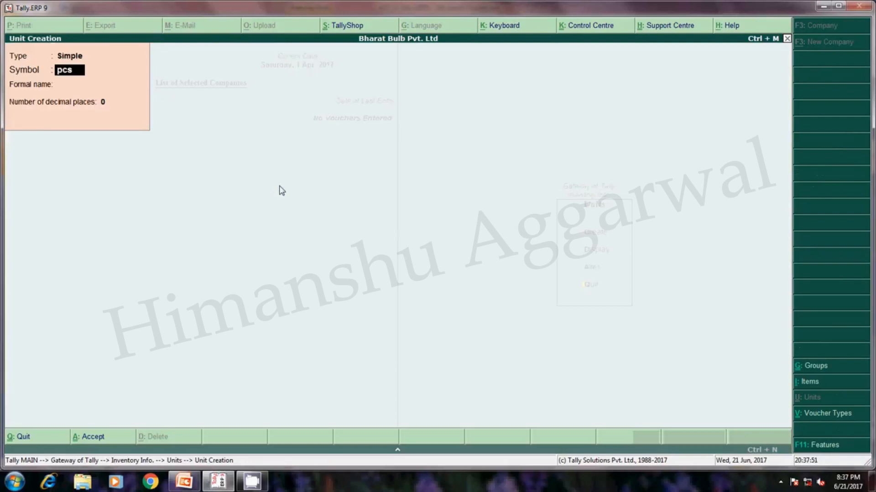
key("Return")
key("Escape")
key("Escape")
key("Return")
Check the list of existing units of measure for the pcs unit and leave the units section.
key("Escape")
key("Return")
key("Down")
key("Down")
key("Return")
key("Return")
key("Return")
key("Return")
key("Return")
key("Return")
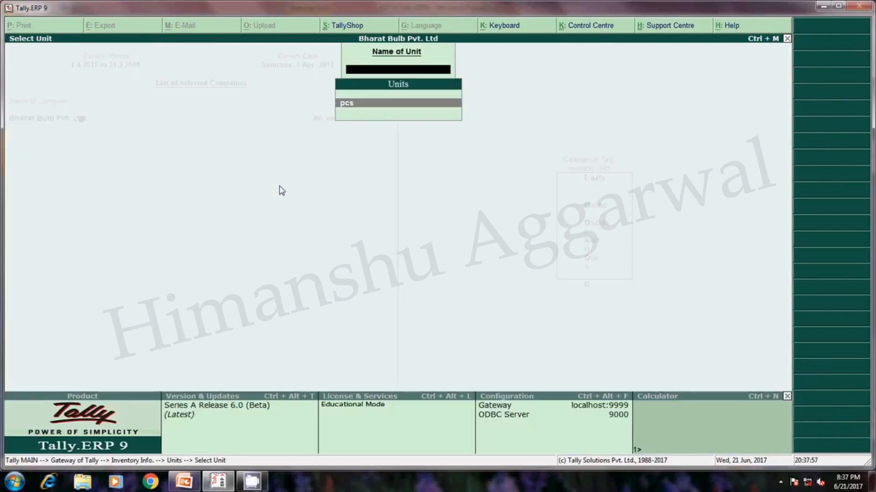
key("Escape")
key("Escape")
Start creating a single stock item and name it Sodium Bulbs, taking the name from the PowerPoint exercise slide.
key("Up")
key("Return")
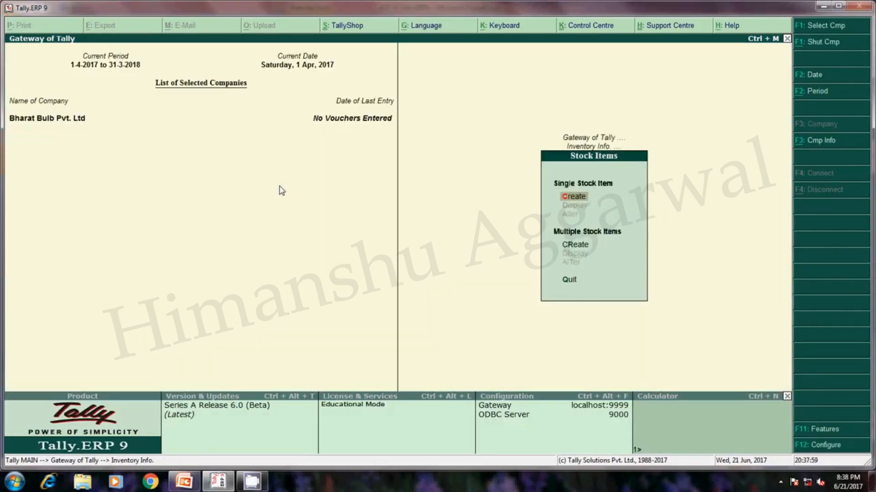
key("Return")
key("alt+Tab")
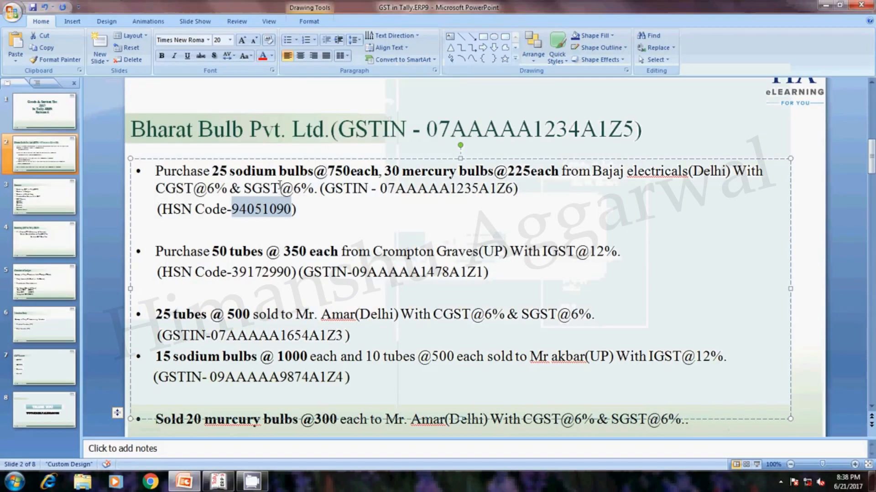
left_click_drag(312, 172, 239, 175)
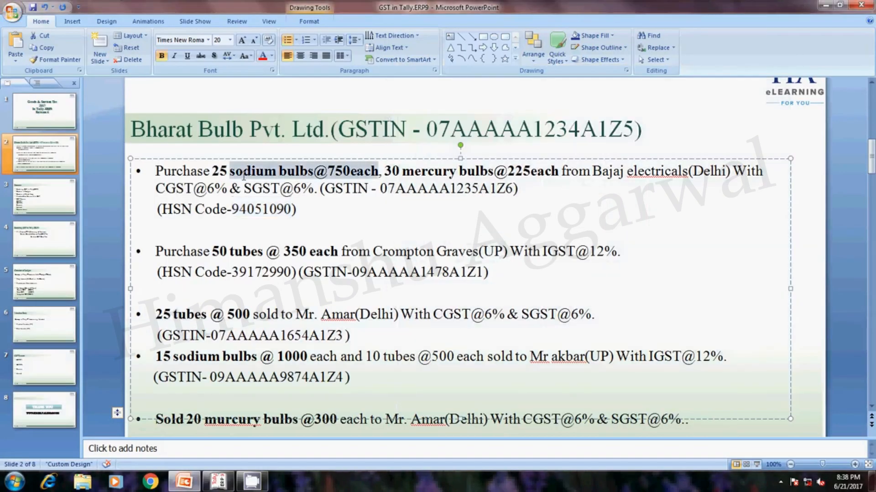
left_click(232, 172)
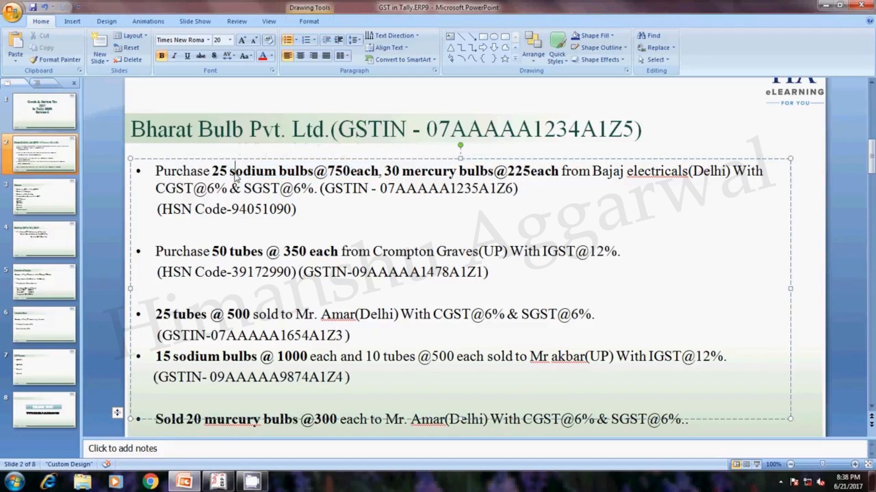
left_click_drag(232, 172, 378, 172)
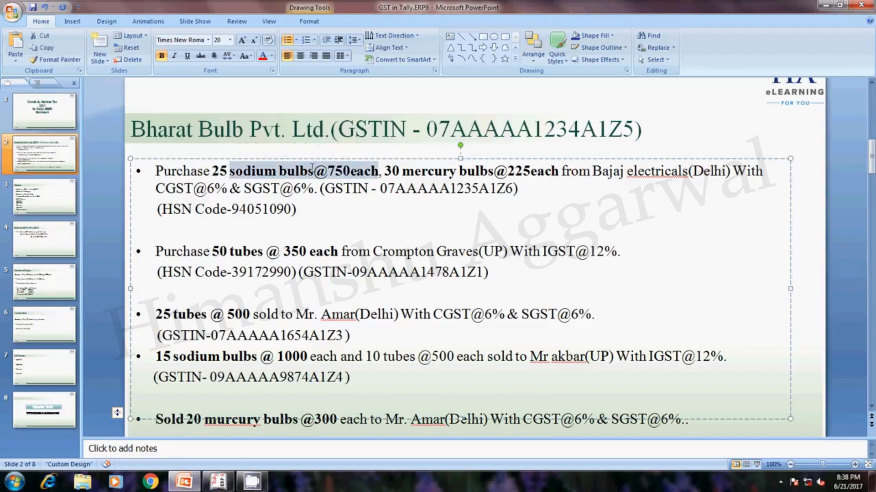
left_click_drag(310, 172, 314, 172)
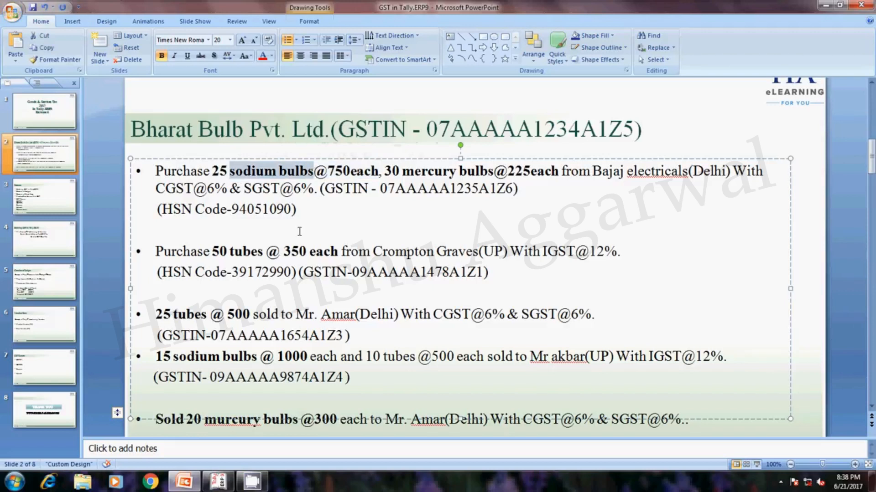
left_click(218, 481)
key("ctrl+alt+v")
key("Return")
key("Return")
Place Sodium Bulbs under the Bulb group and set its unit to pcs.
key("Down")
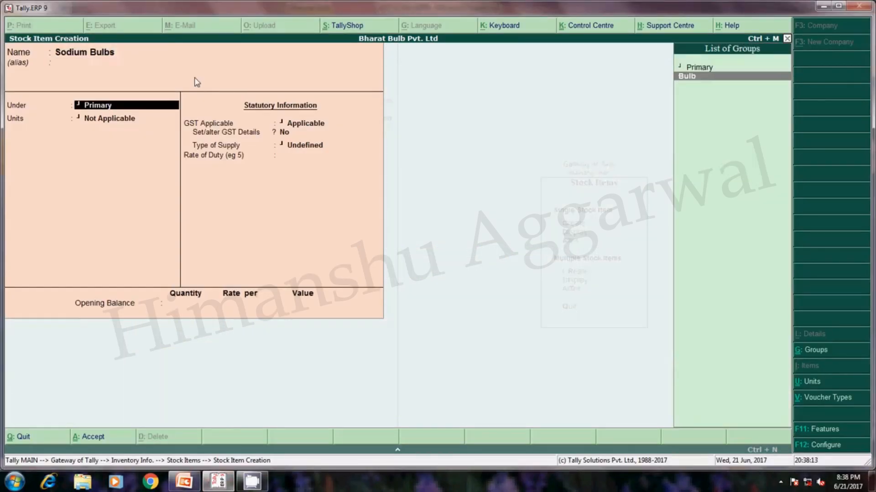
key("Return")
key("BackSpace")
key("BackSpace")
key("BackSpace")
key("Return")
key("Return")
key("Return")
key("Down")
key("Return")
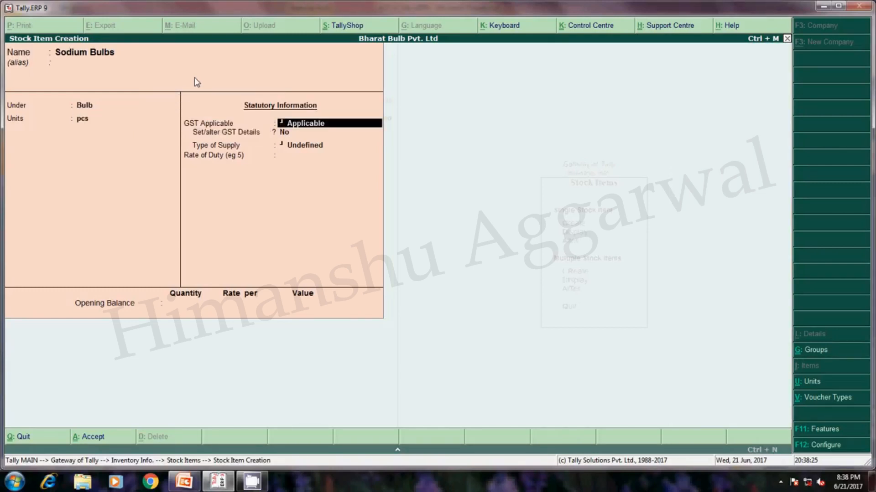
Keep GST Applicable and Set/alter GST Details at No for Sodium Bulbs, choose Goods as the type of supply and save the item.
key("Return")
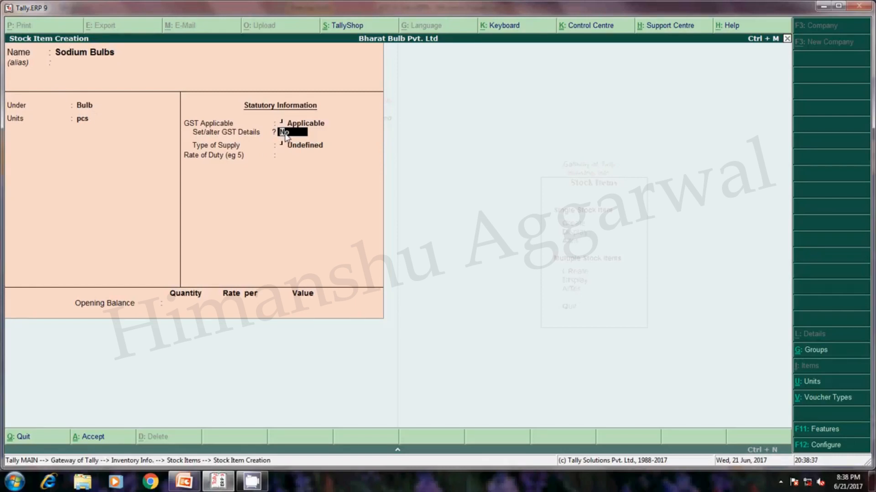
key("Return")
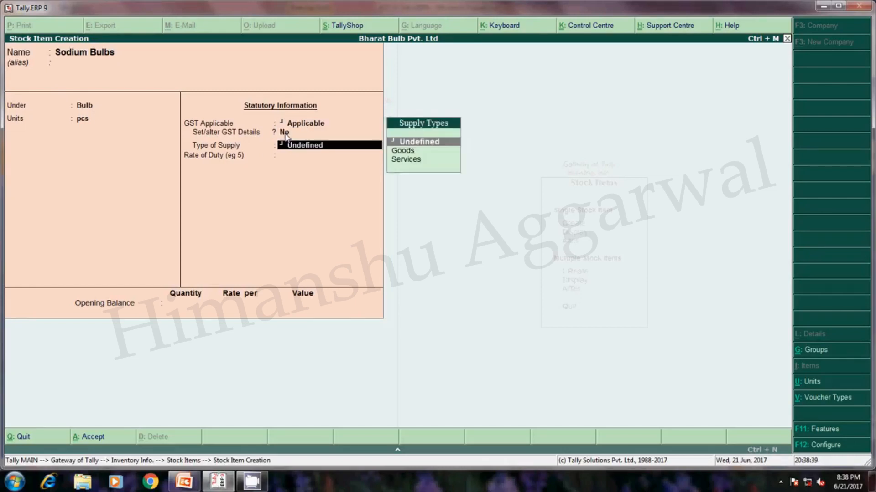
key("Down")
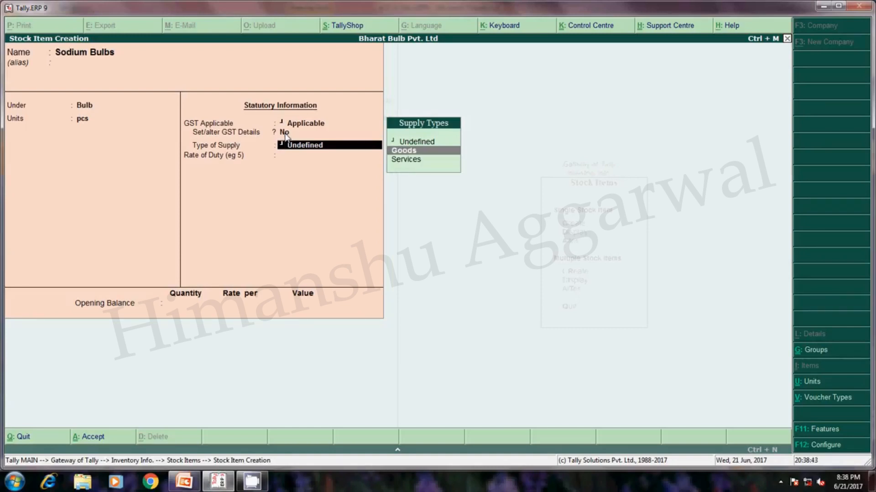
key("Return")
key("Return")
key("Return")
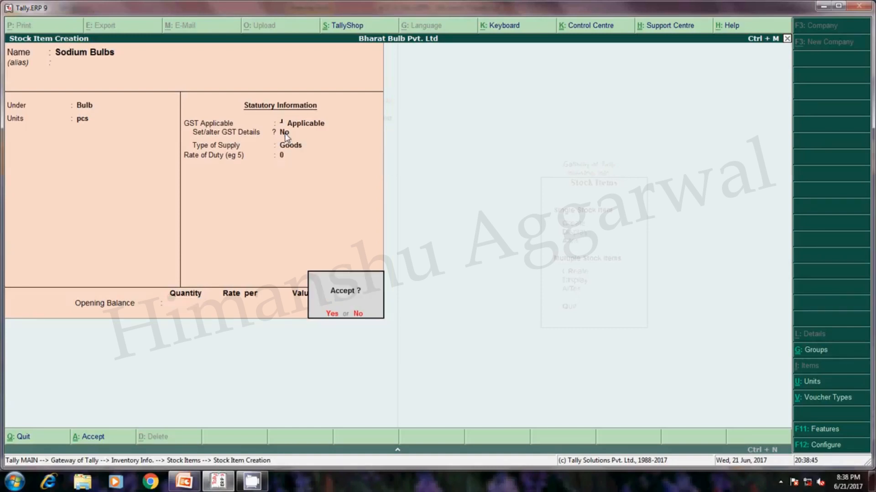
key("Return")
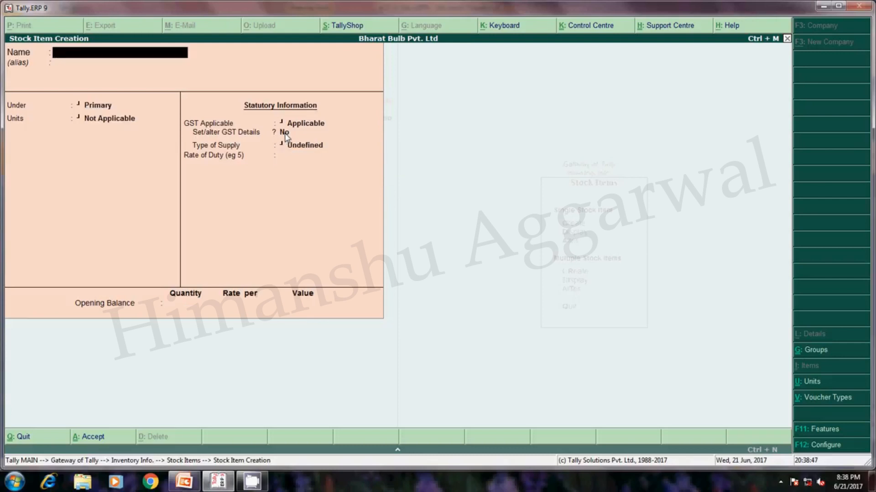
Name the next stock item Mercury Bulbs, taking the name from the PowerPoint slide's first purchase entry.
left_click(184, 482)
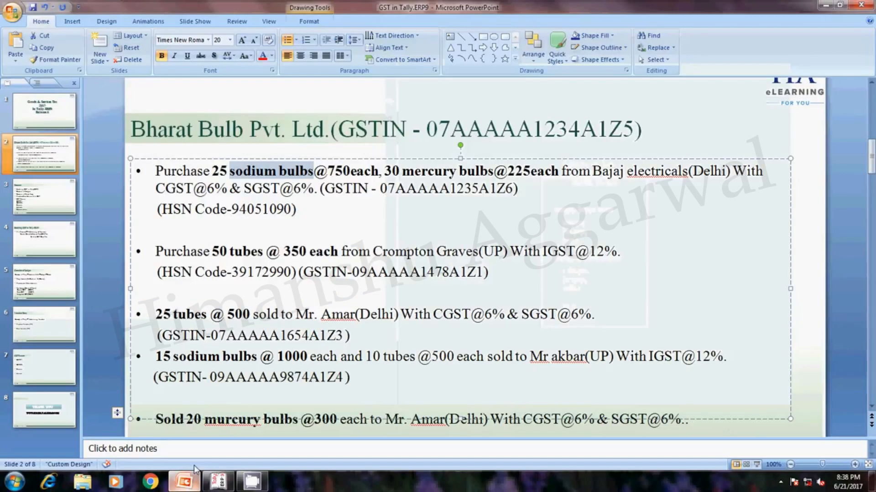
left_click_drag(488, 173, 418, 171)
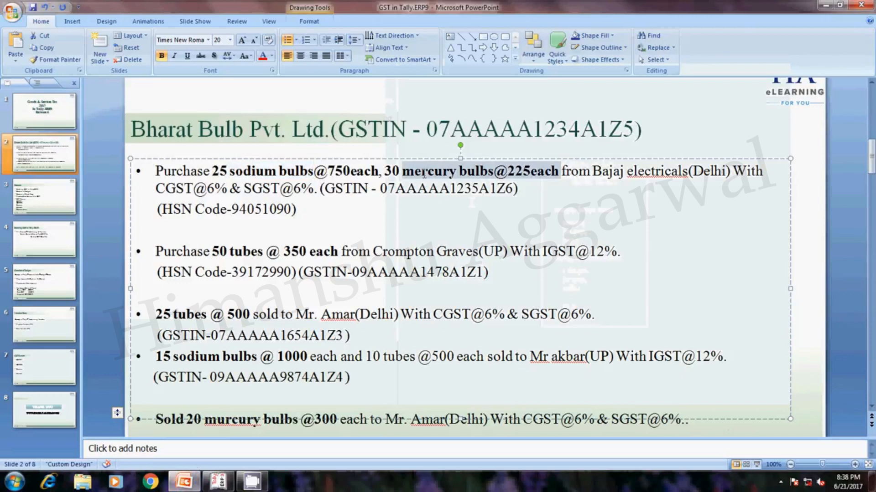
left_click(417, 171)
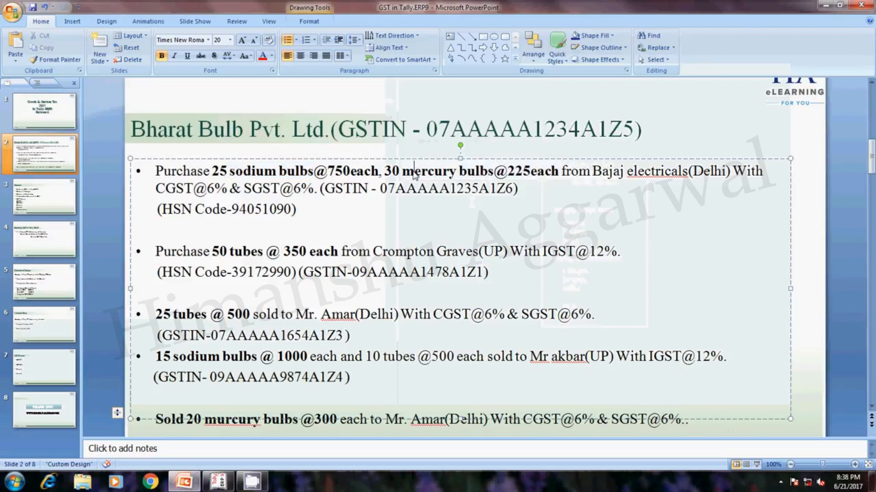
left_click_drag(401, 171, 494, 172)
left_click(219, 481)
key("ctrl+alt+v")
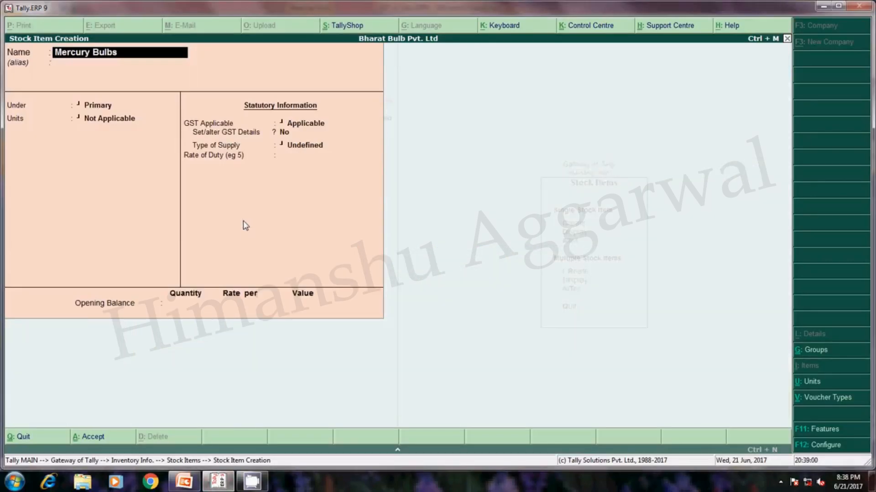
Assign Mercury Bulbs to the Bulb group with pcs as its unit.
key("Return")
key("Return")
key("Return")
key("Return")
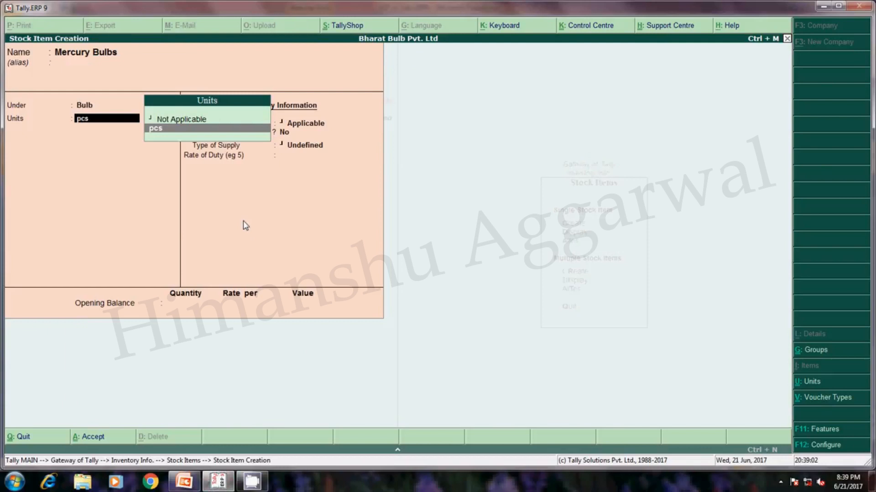
key("Return")
Set the type of supply for Mercury Bulbs to Goods, save the item and leave stock item creation.
key("Down")
key("Return")
key("Return")
key("Return")
key("Return")
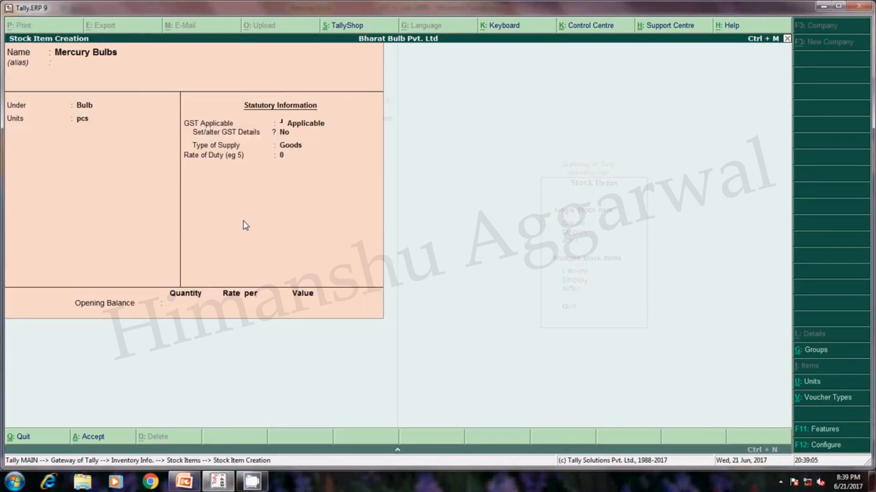
key("Escape")
key("Escape")
key("Escape")
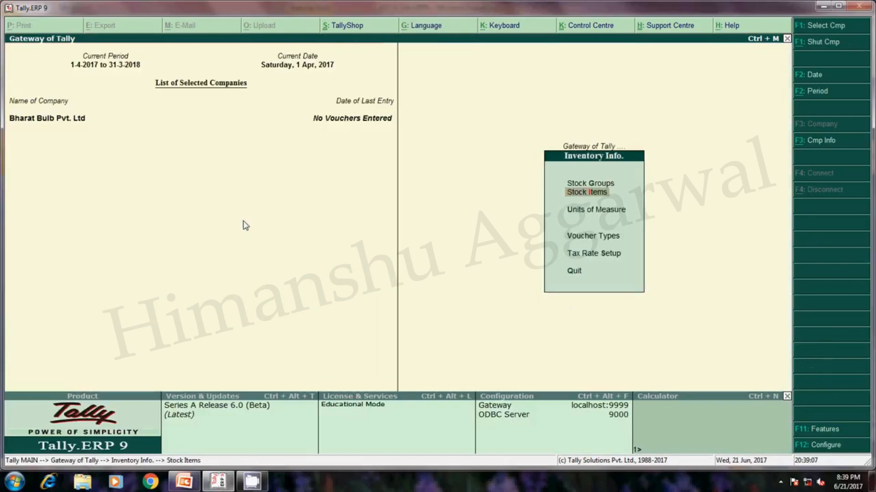
Start a single ledger under Accounts Info named Purchase A/c and place it under Purchase Accounts.
key("Up")
key("Return")
key("l")
key("Return")
type("Purchase A/c")
key("Return")
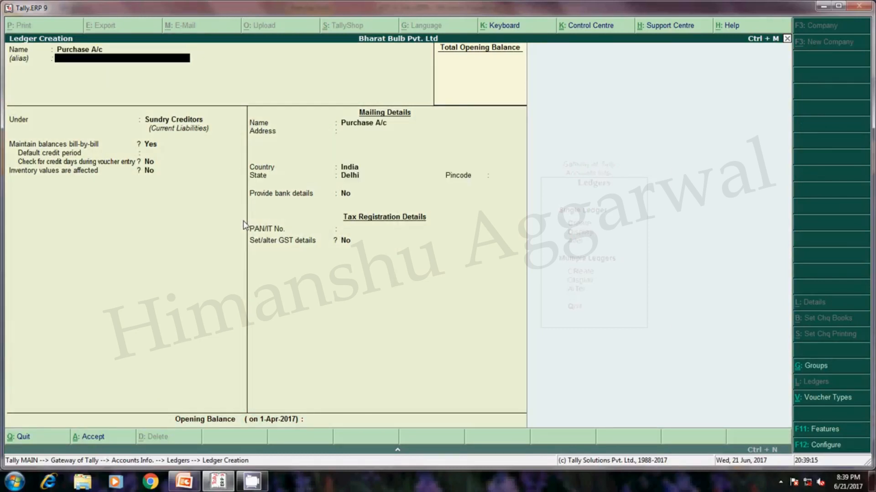
key("Return")
type("p")
key("Down")
key("Return")
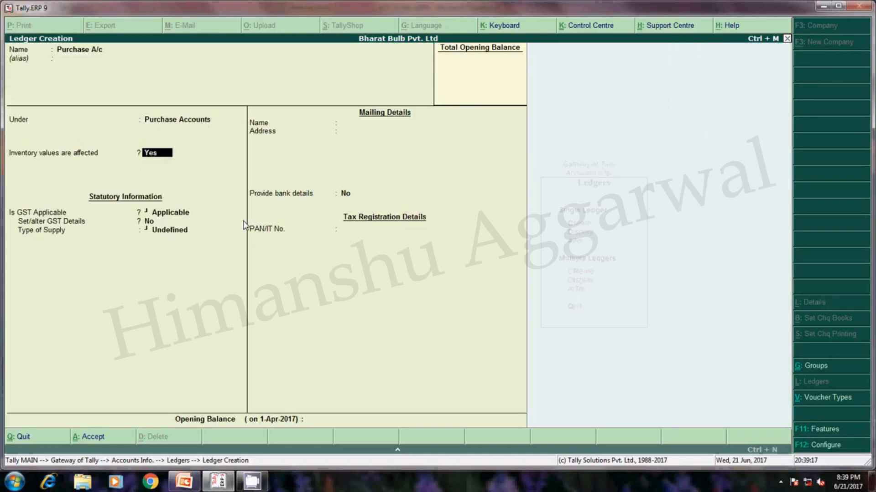
Keep inventory values affected at Yes and GST Applicable for Purchase A/c, set its type of supply to Goods and save the ledger.
key("Return")
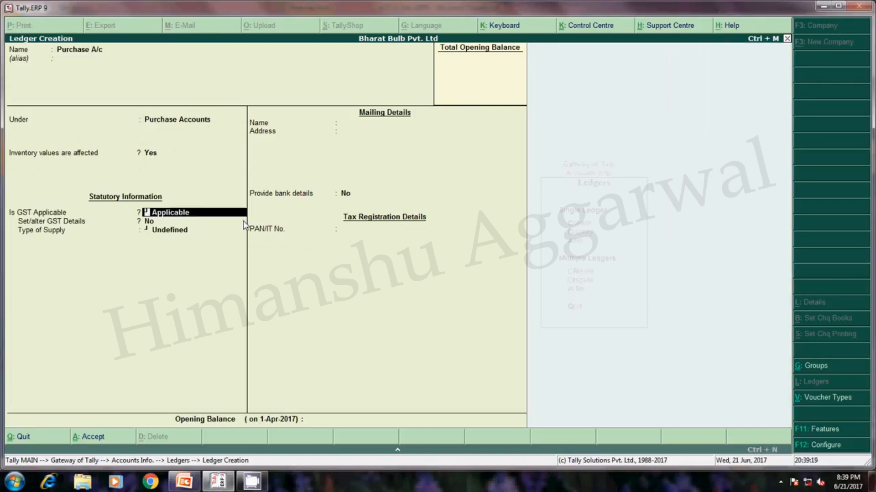
key("Return")
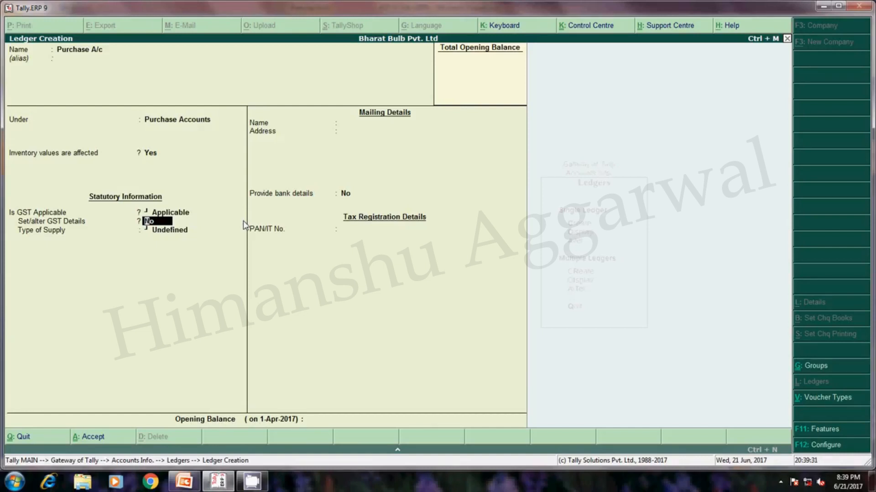
key("Return")
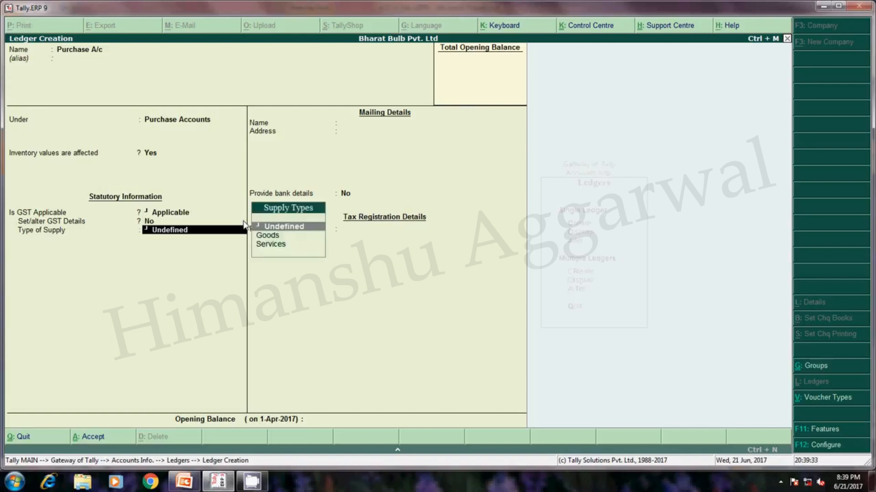
key("Down")
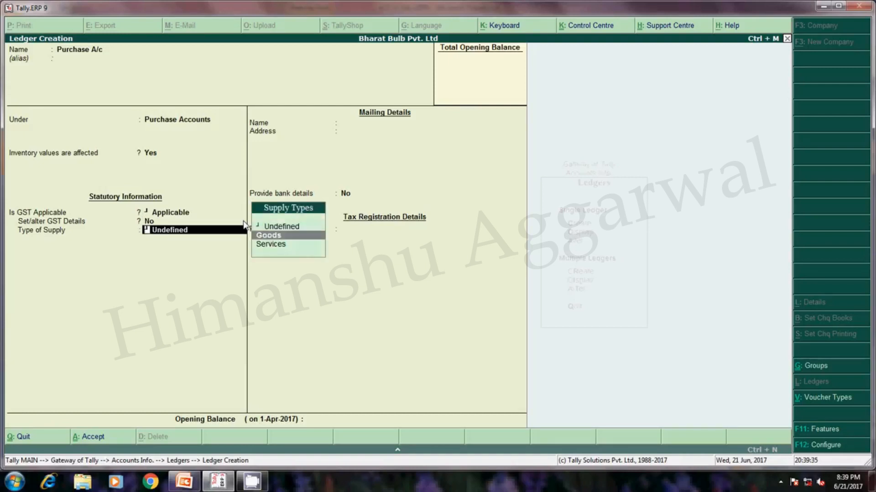
key("Return")
key("Return")
key("Return")
key("Return")
Name the next ledger Sales A/c and place it under Sales Accounts.
type("Sa")
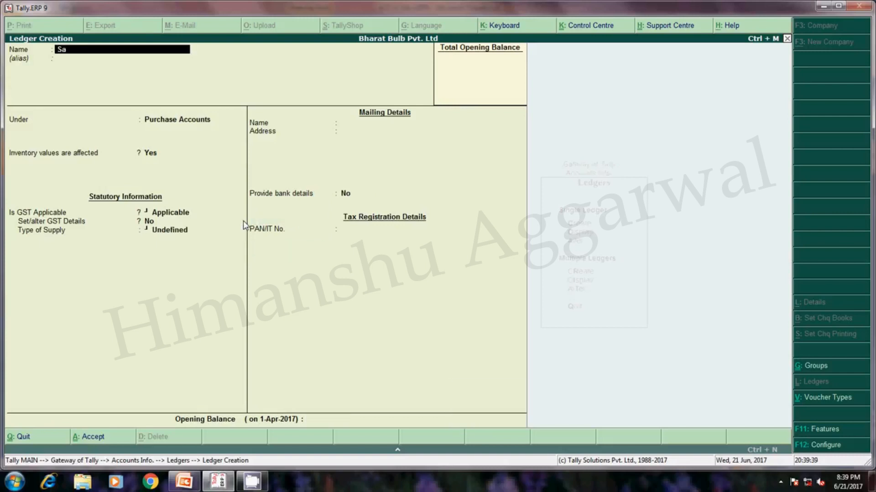
type("les A/c")
key("Return")
key("Return")
type("Sa")
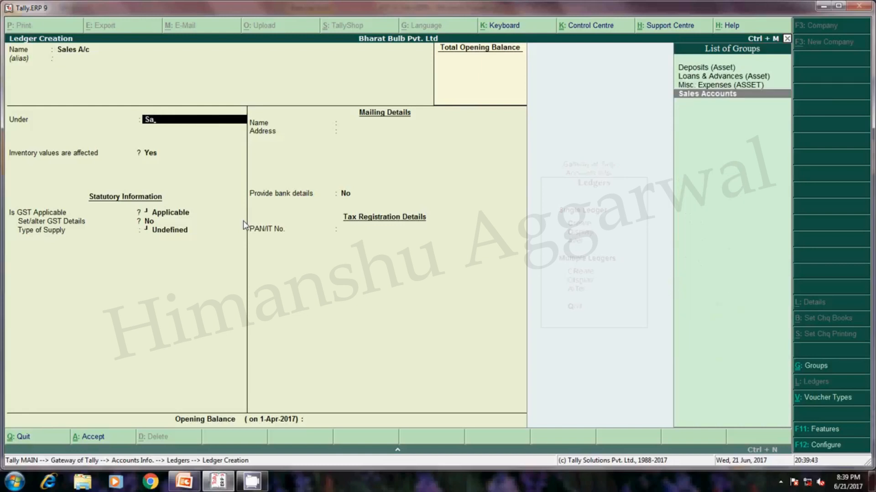
key("Return")
Keep inventory values affected and GST Applicable for Sales A/c, set its type of supply to Goods and save the ledger.
key("Return")
key("Return")
key("Return")
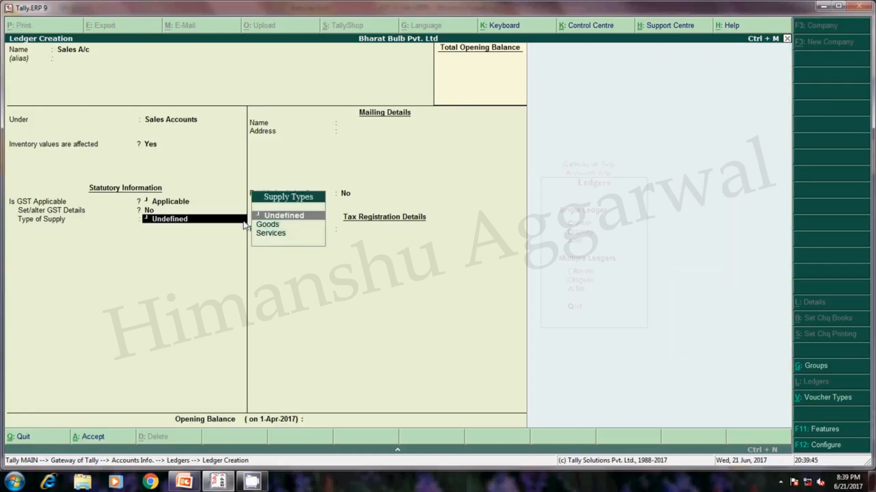
key("Down")
key("Return")
key("Return")
key("Return")
key("Return")
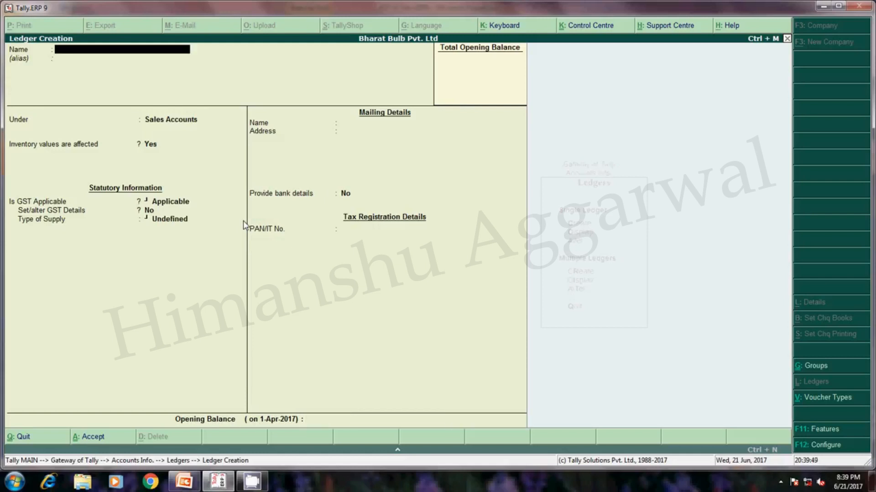
Leave ledger creation and open a new purchase voucher under Accounting Vouchers.
key("Escape")
key("Escape")
key("Escape")
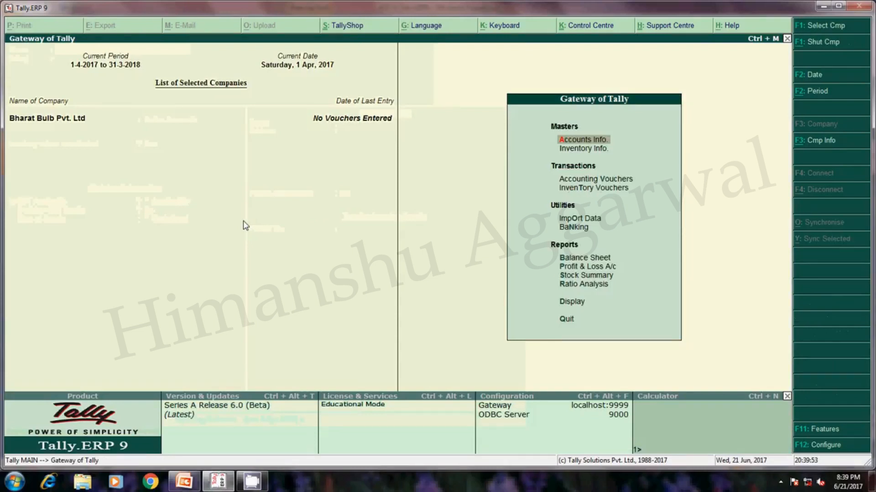
key("Down")
key("Down")
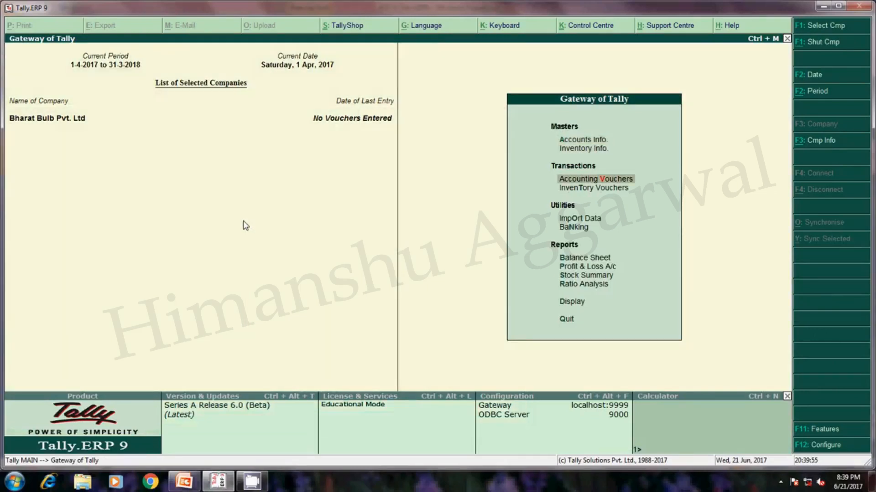
key("Return")
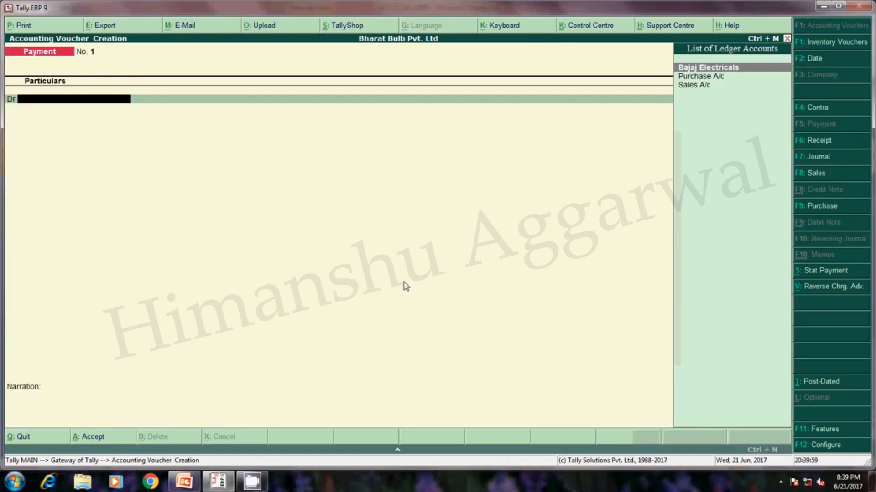
left_click(824, 206)
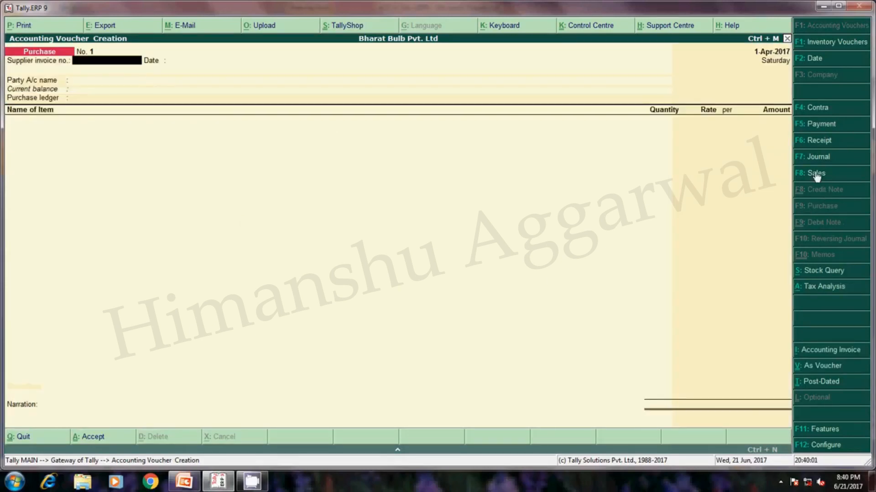
left_click(816, 175)
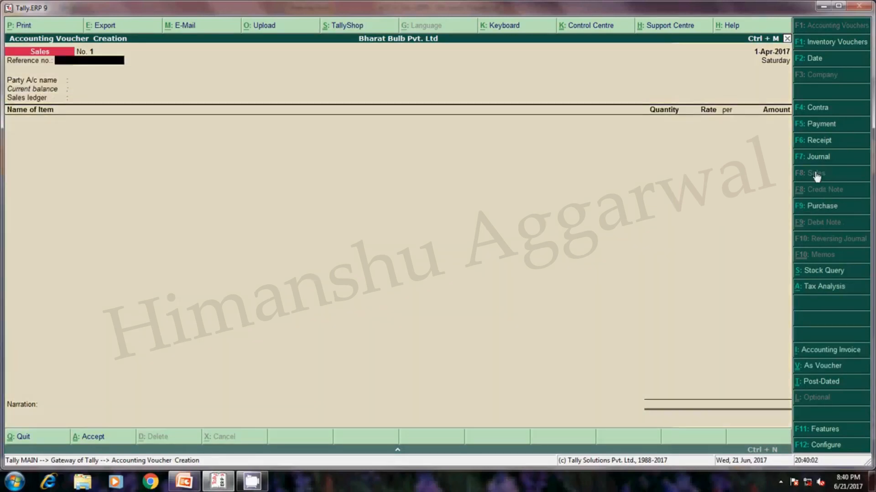
left_click(809, 208)
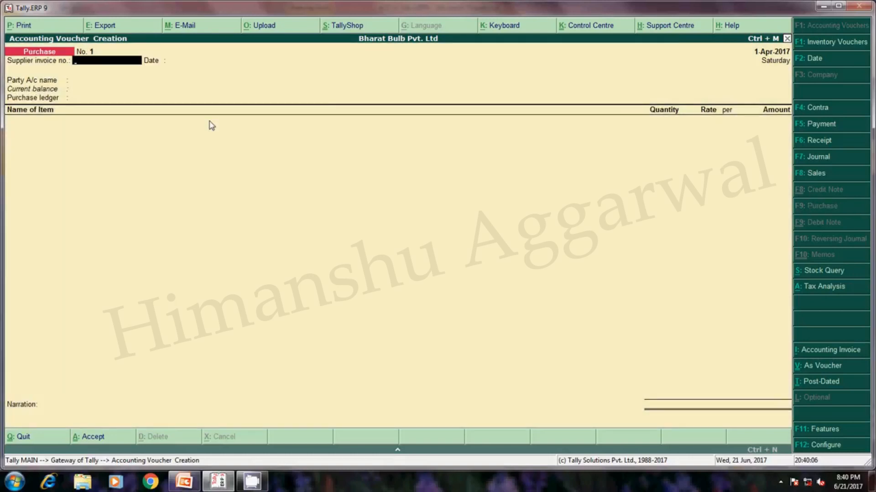
Enter B-01 as the supplier invoice number of the purchase voucher.
type("b-01")
key("BackSpace")
key("BackSpace")
key("BackSpace")
type("B-01")
key("Return")
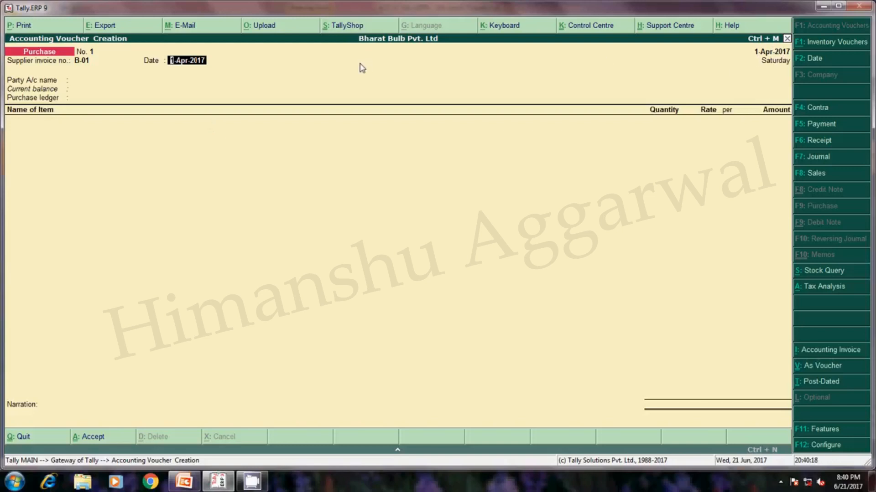
Date the voucher and supplier invoice 1-Jul-2017, with Bajaj Electricals as the party and Purchase A/c as the purchase ledger.
key("F2")
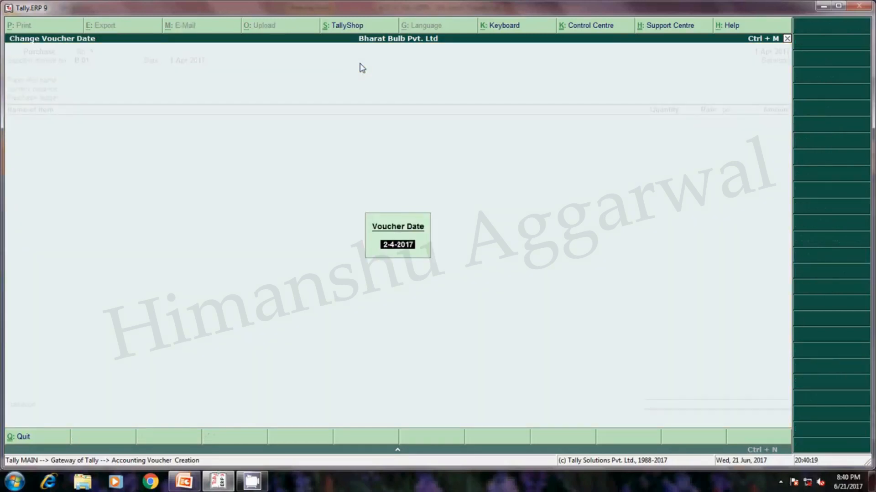
type("1-4")
key("Return")
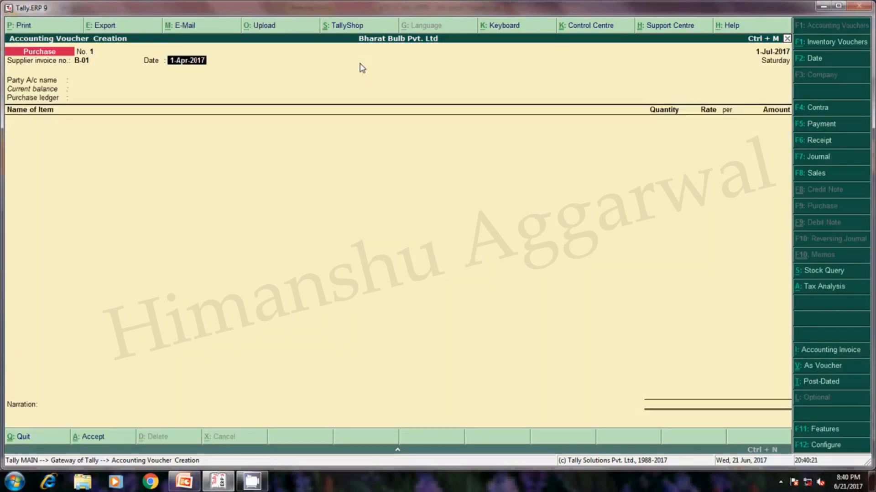
type("01-7")
key("Return")
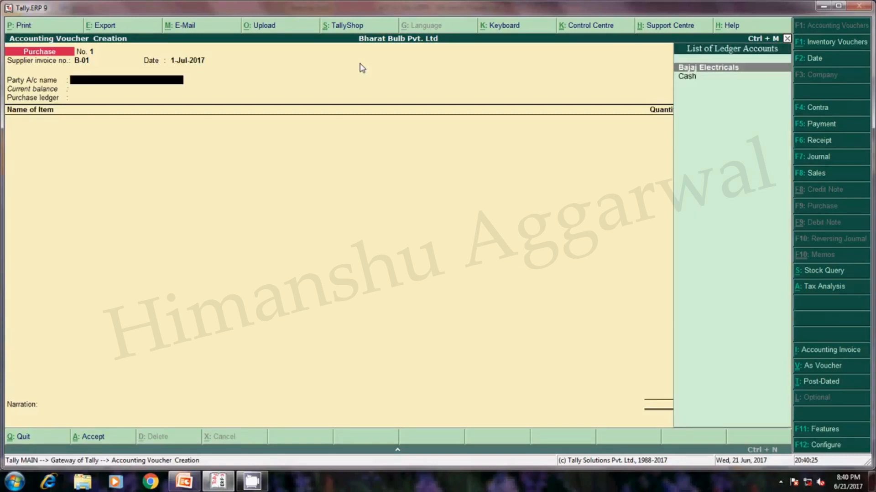
key("Return")
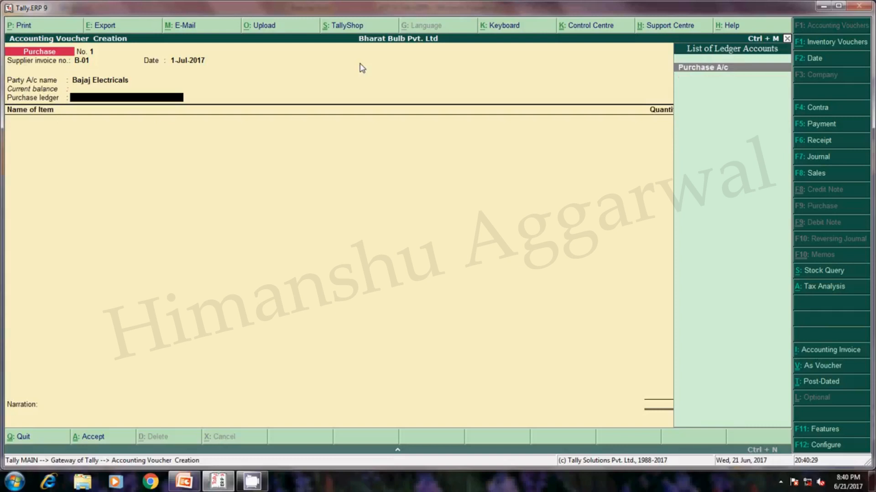
key("Return")
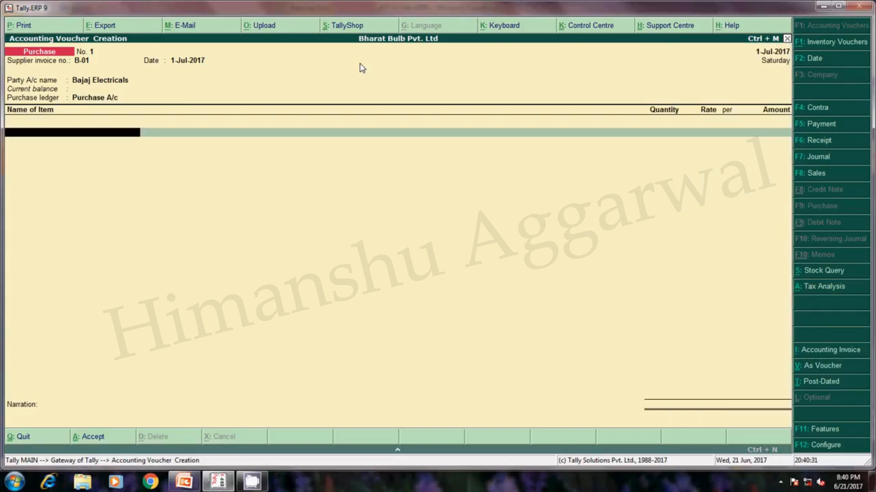
Select Sodium Bulbs as the first item of the purchase voucher.
key("Down")
key("Down")
key("Down")
key("Up")
key("Down")
key("Up")
key("Down")
key("Return")
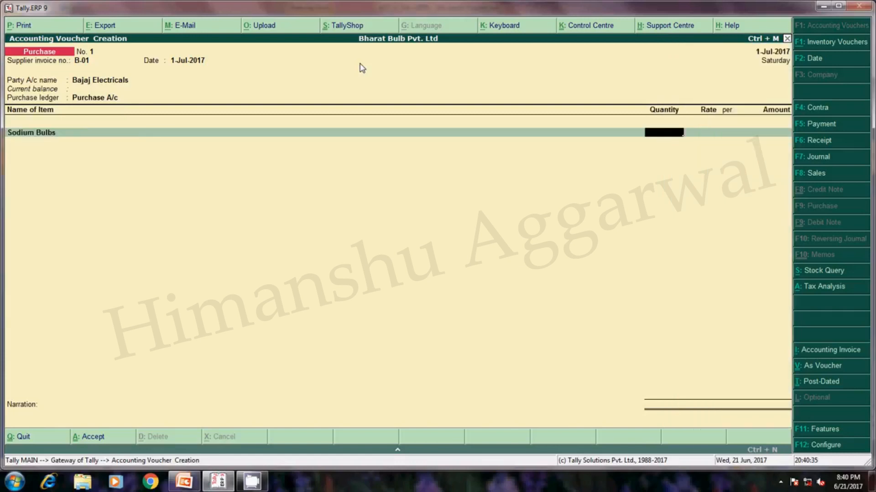
Check the purchase figures on the PowerPoint slide and enter 25 pcs at a rate of 750 for Sodium Bulbs in Tally.
key("alt+Tab")
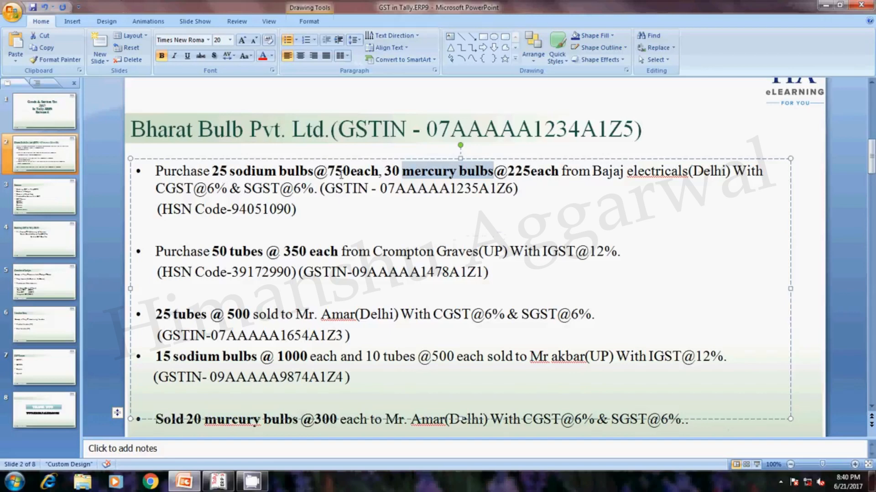
key("alt+Tab")
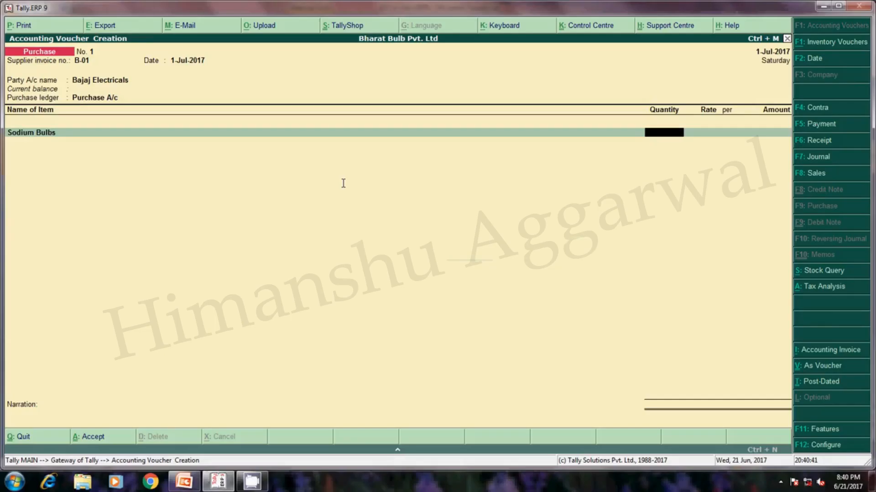
type("25")
key("Return")
type("750")
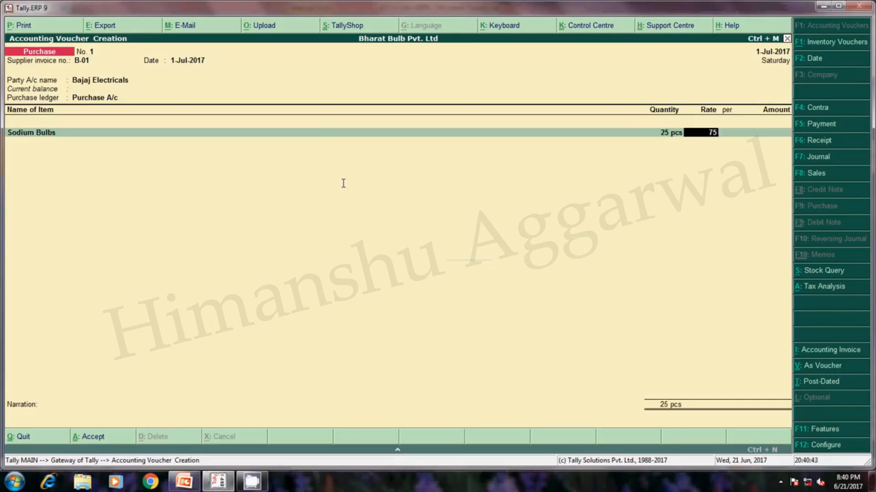
key("Return")
key("Return")
key("Return")
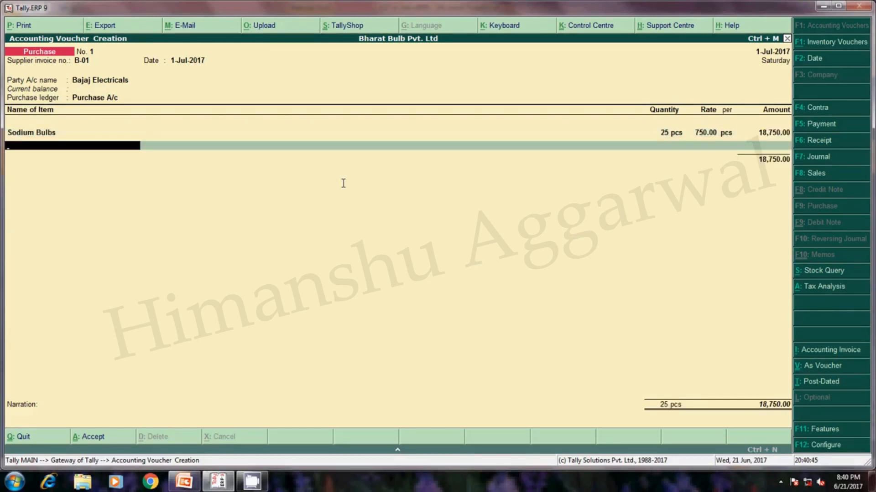
Add Mercury Bulbs as the second item with 30 pcs at a rate of 225, checking the figures on the slide.
type("M")
key("Return")
key("alt+Tab")
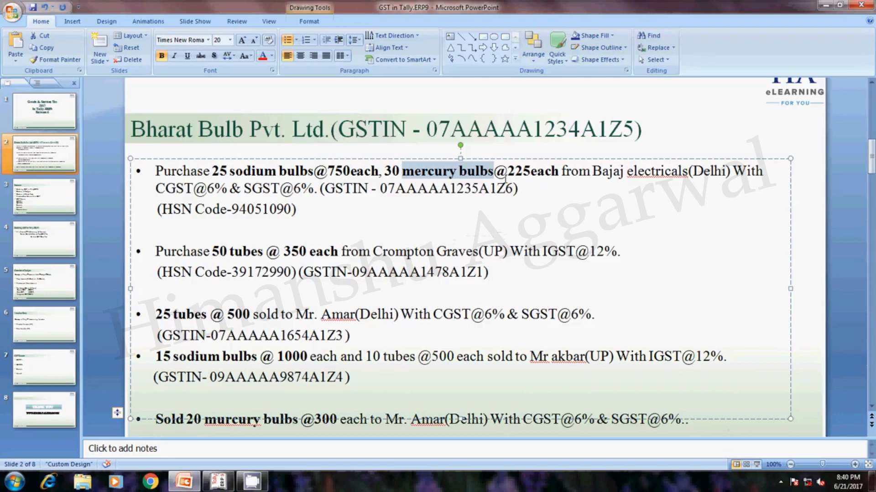
key("alt+Tab")
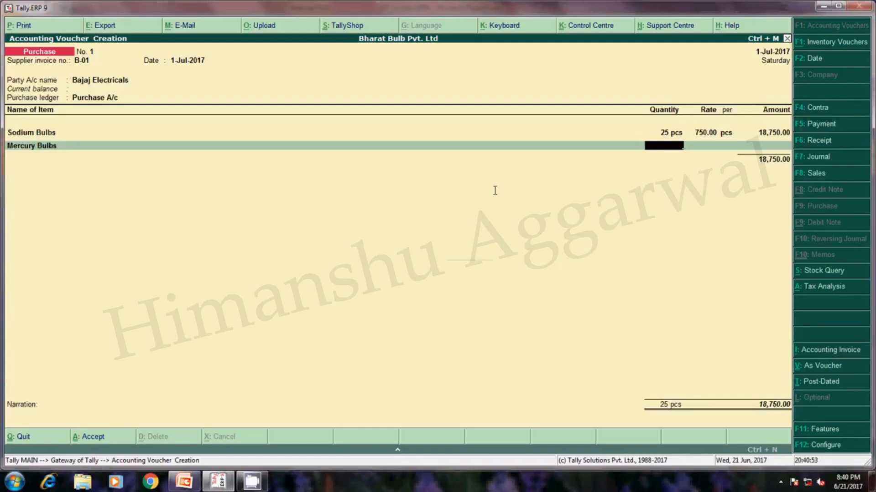
type("30 pcs")
key("Return")
type("225")
key("Return")
key("Return")
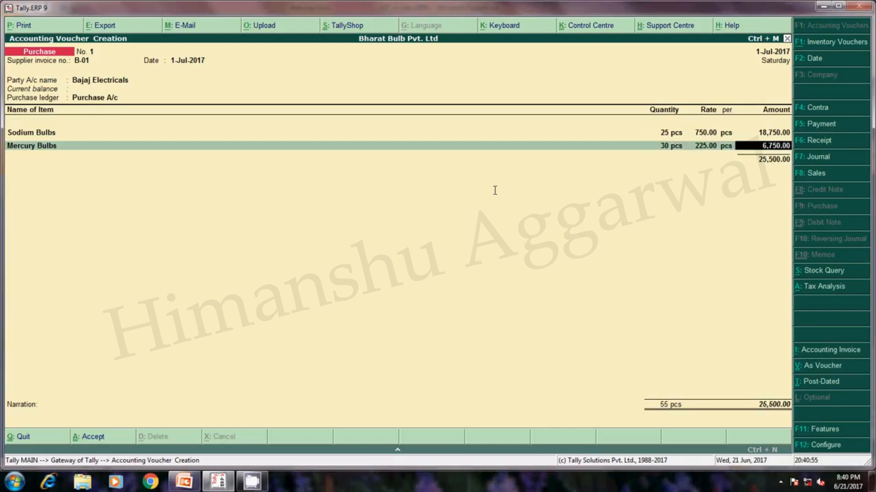
key("Return")
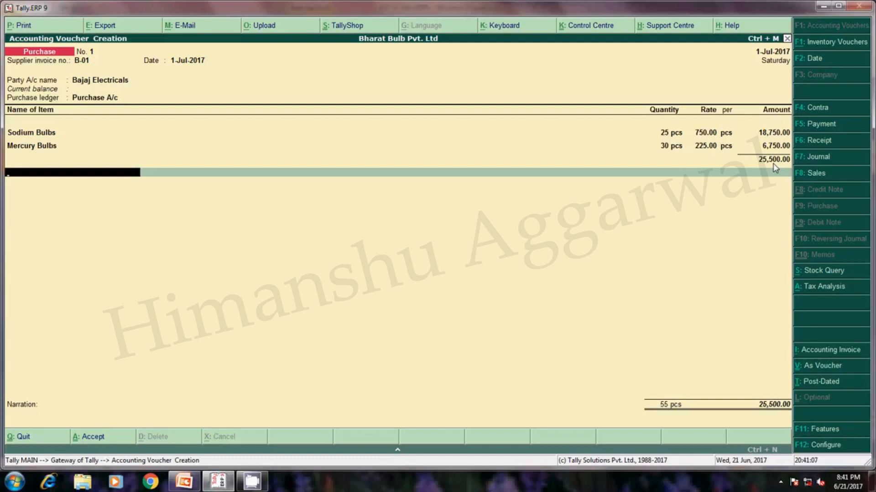
Start a new ledger from within the voucher, name it Central GST(CGST) and place it under Duties & Taxes.
type("C")
key("BackSpace")
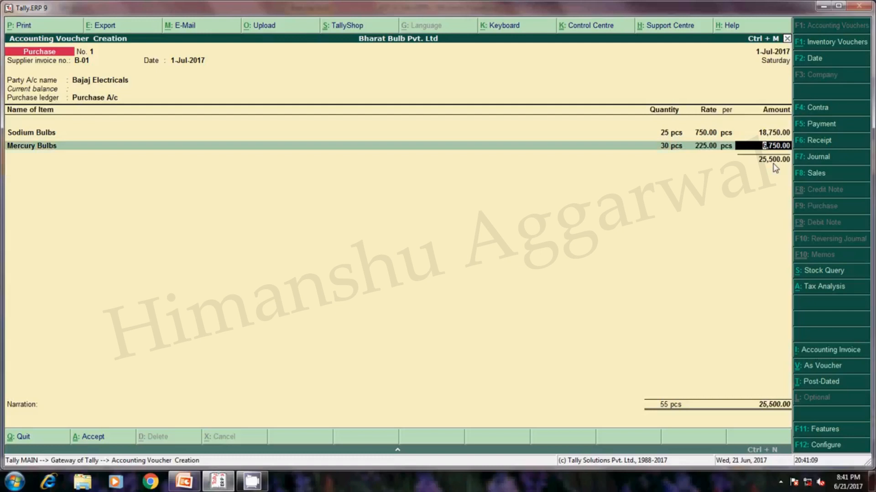
key("Return")
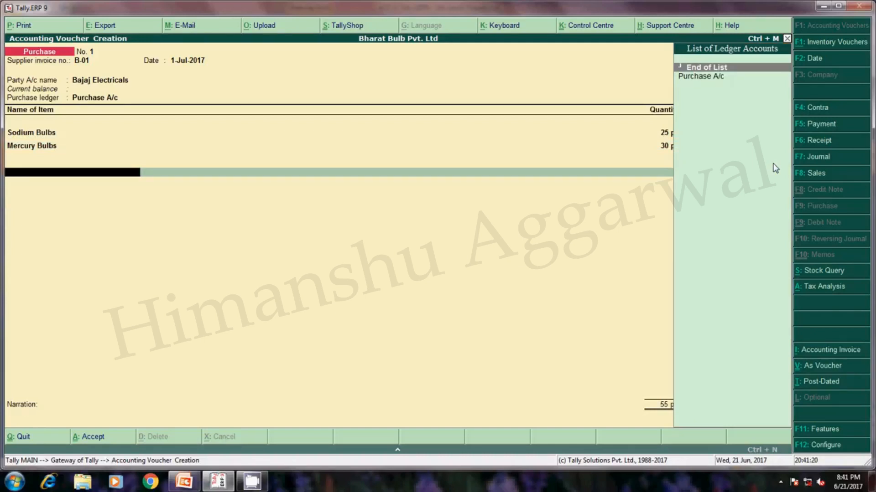
key("alt+c")
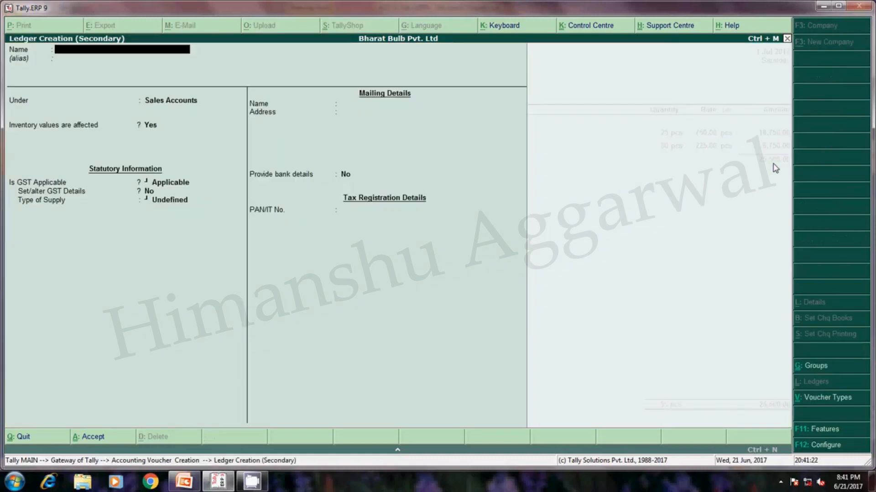
type("Central GST(CGST")
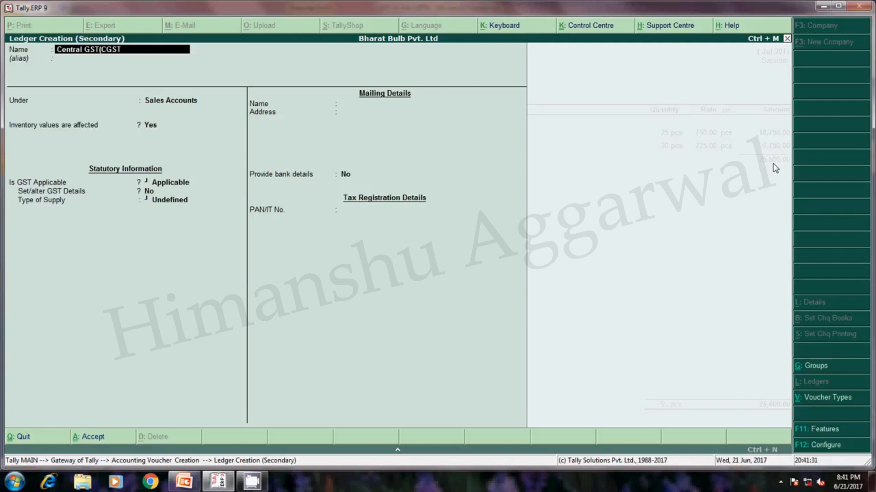
type(")")
key("Return")
key("Return")
type("Du")
key("Return")
Set the CGST ledger's duty type to GST and tax type to Central Tax, save it and accept its line in the voucher.
type("g")
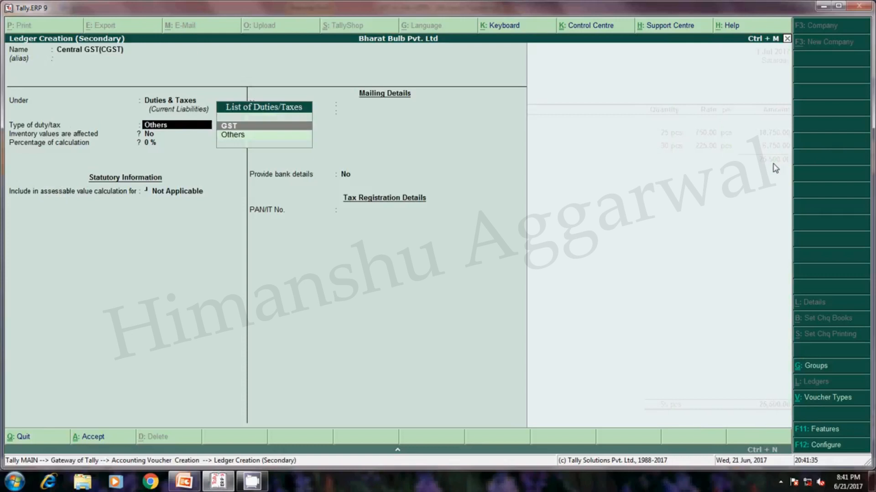
key("Return")
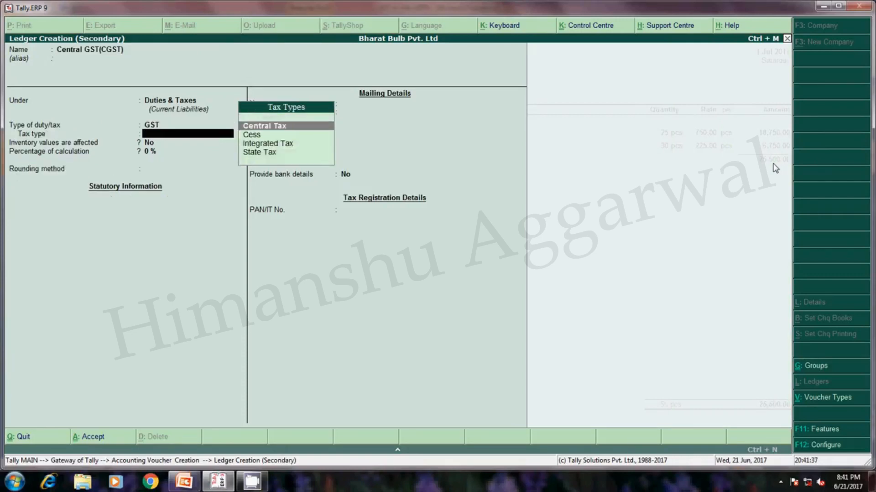
key("Return")
key("Return")
key("Return")
key("Return")
key("Return")
key("Return")
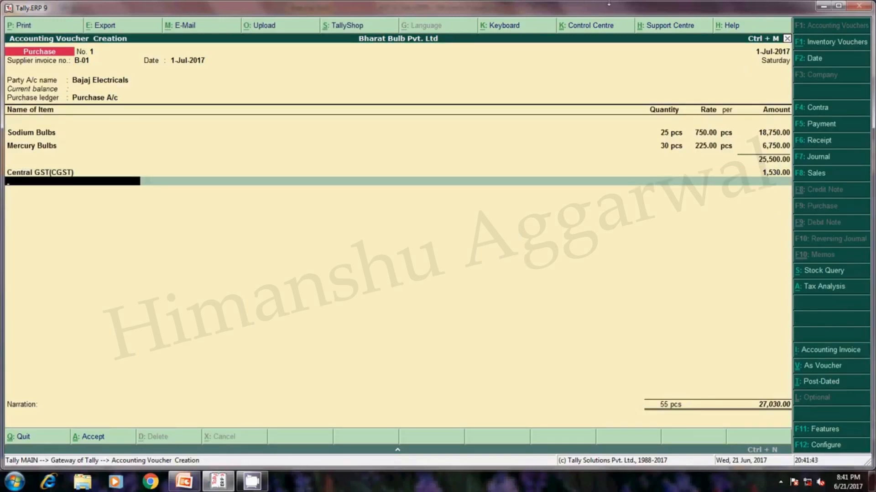
Start another ledger from within the voucher, name it State GST(SGST) and keep it under Duties & Taxes.
key("alt+c")
type("Sa")
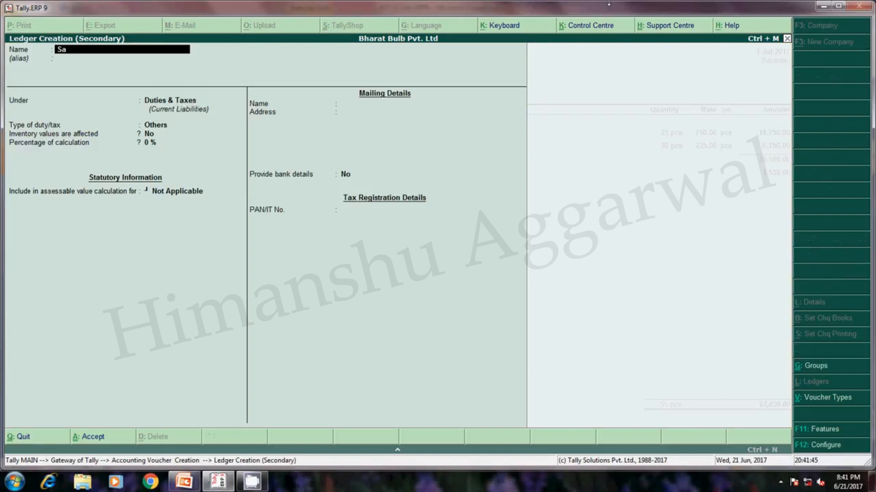
key("BackSpace")
key("BackSpace")
key("BackSpace")
type("ta")
type("te")
type(" GS")
type("T")
type("(SGC")
key("BackSpace")
type("st")
key("BackSpace")
key("BackSpace")
type("ST)")
key("Return")
key("Return")
key("Return")
Set the SGST ledger's duty type to GST and tax type to State Tax, then save it into the voucher.
key("Return")
key("BackSpace")
key("Up")
key("Return")
key("Down")
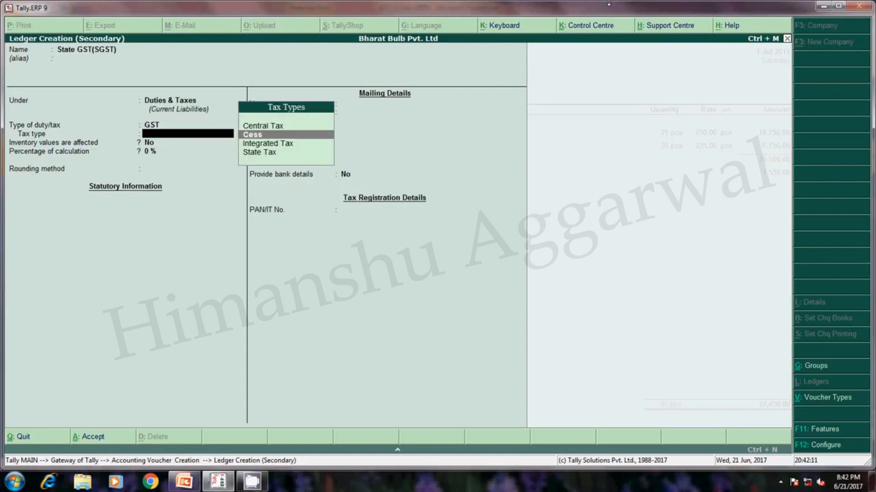
key("Down")
key("Down")
key("Return")
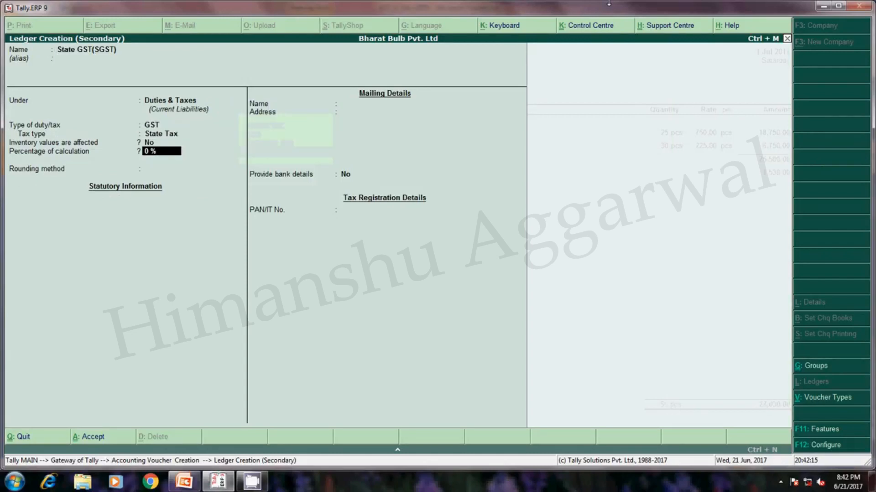
key("Return")
key("Return")
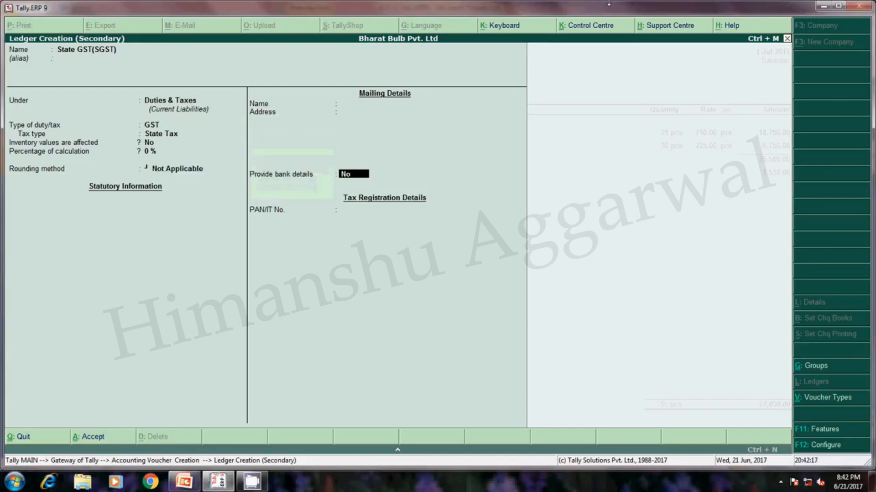
key("Return")
key("Return")
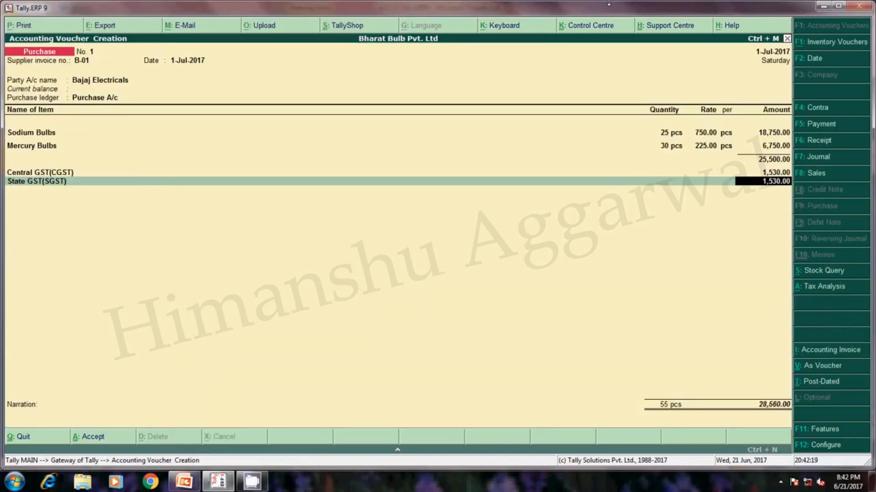
Accept the SGST line and check the tax amount by calculating 25500*6% in the built-in calculator, returning to the voucher.
key("Return")
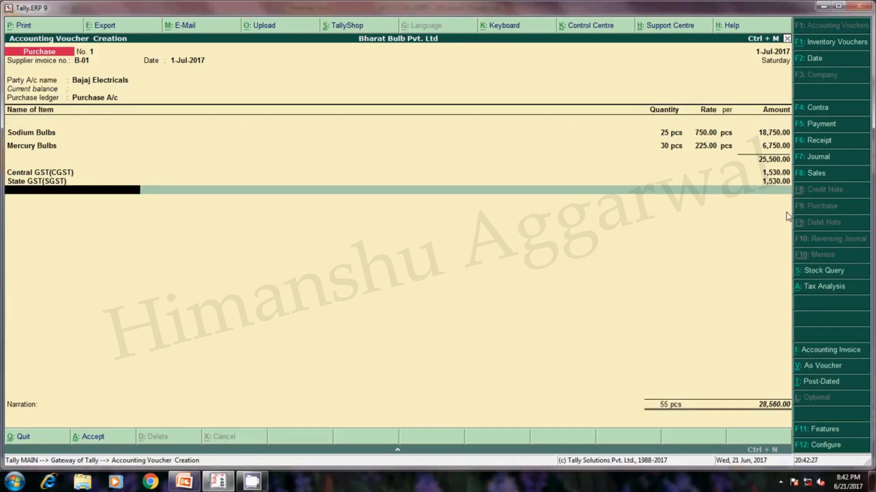
key("ctrl+n")
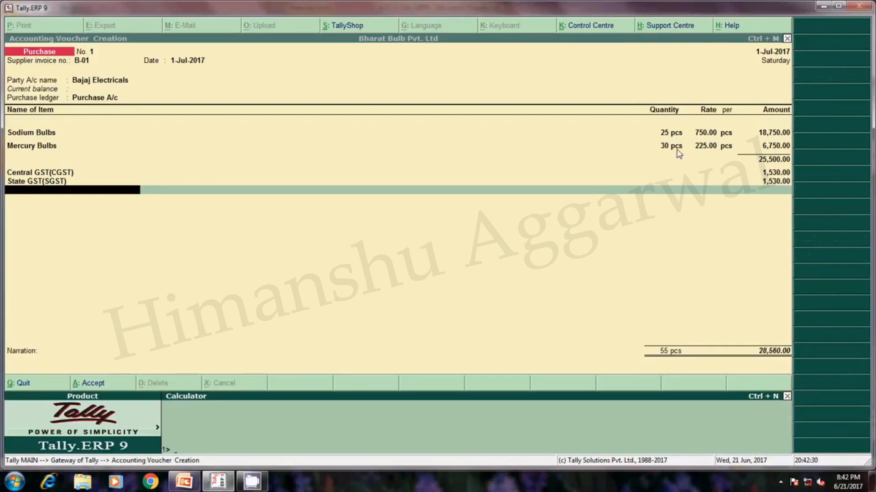
type("25500*6%")
key("Return")
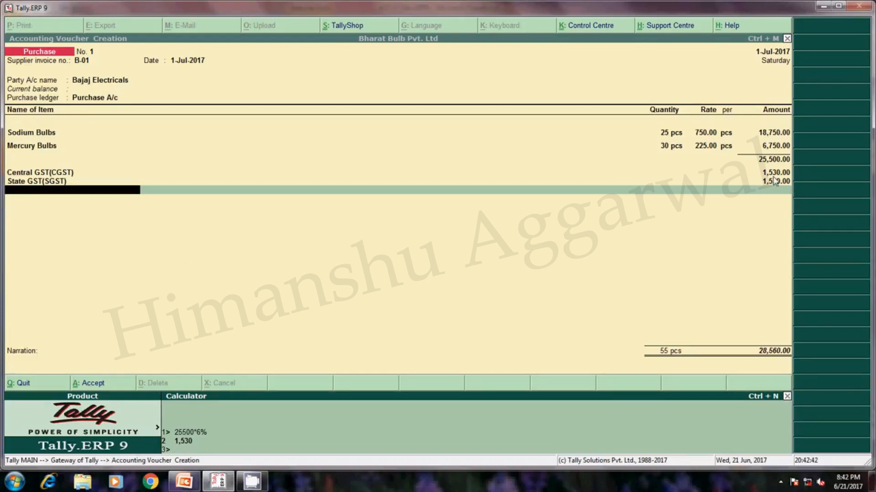
key("ctrl+m")
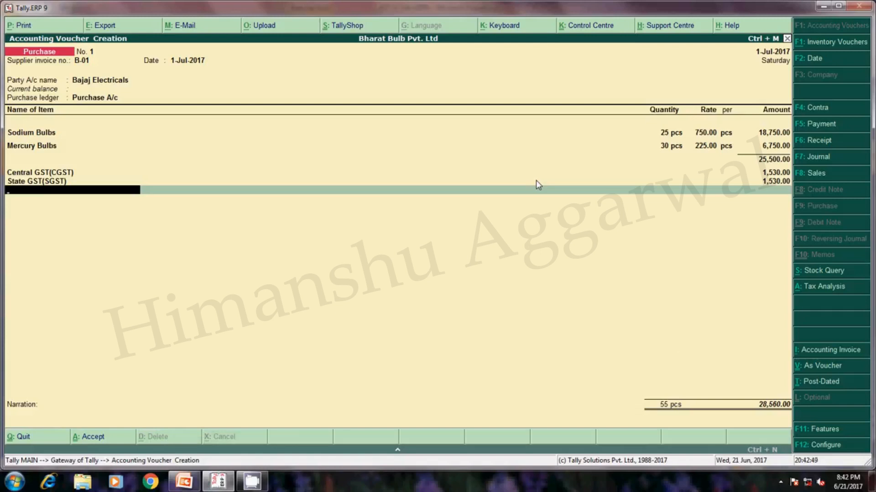
End the voucher's ledger entries, leave the narration blank and save the Bajaj Electricals purchase.
key("Return")
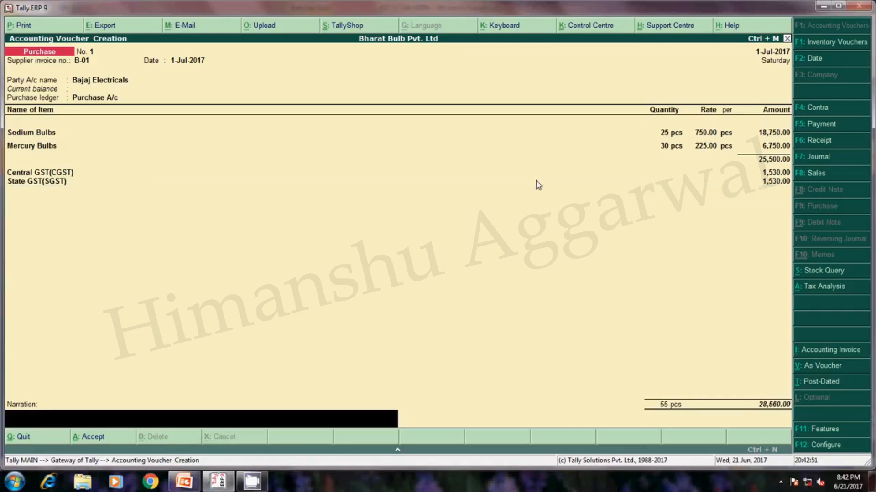
key("Return")
key("Return")
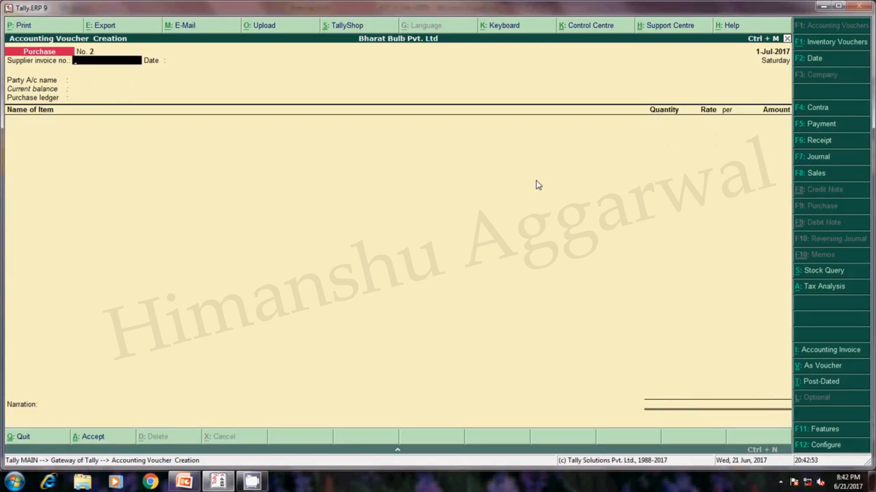
Check the slide's second purchase, restart a blank purchase voucher and enter supplier invoice number C-01 dated 1-Jul-2017.
left_click(184, 482)
left_click(232, 273)
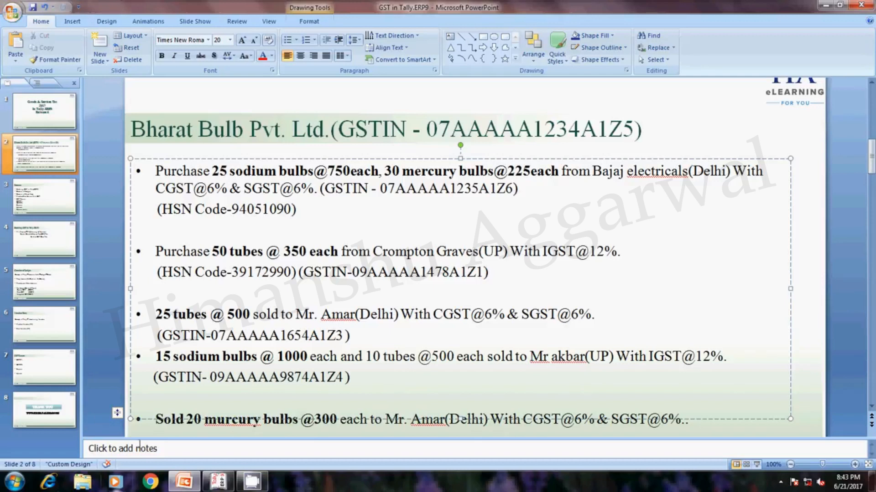
left_click(217, 481)
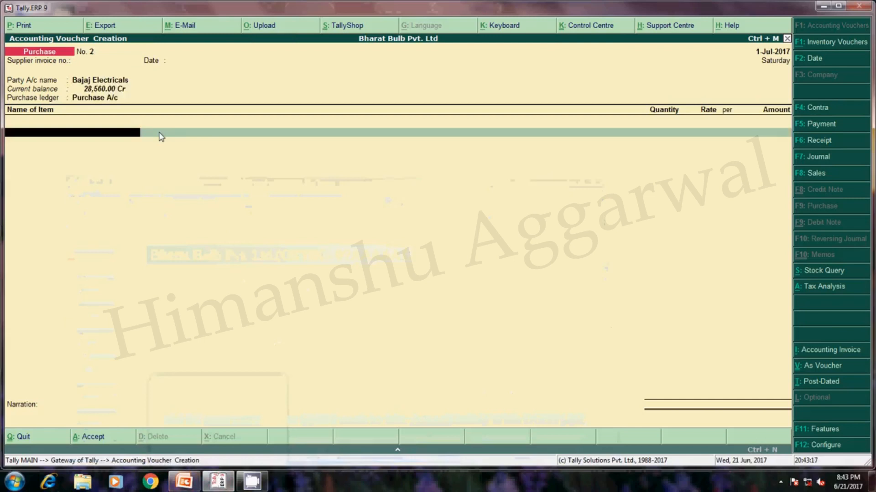
key("Escape")
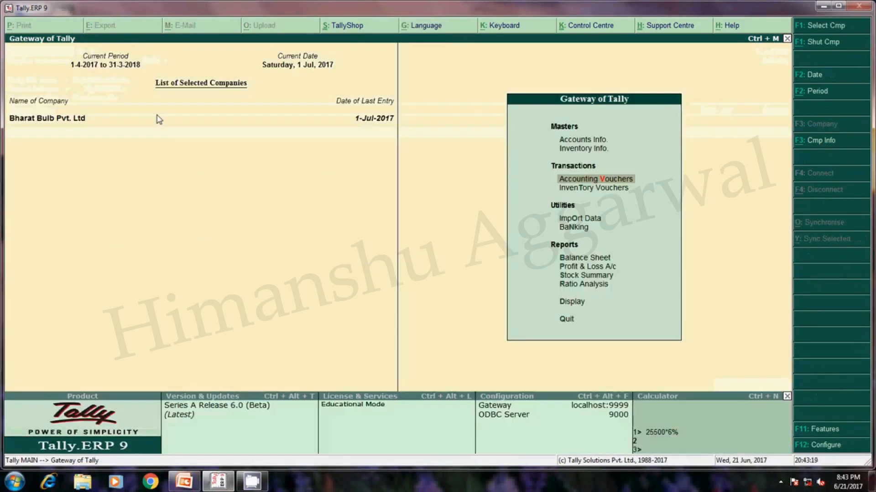
key("Return")
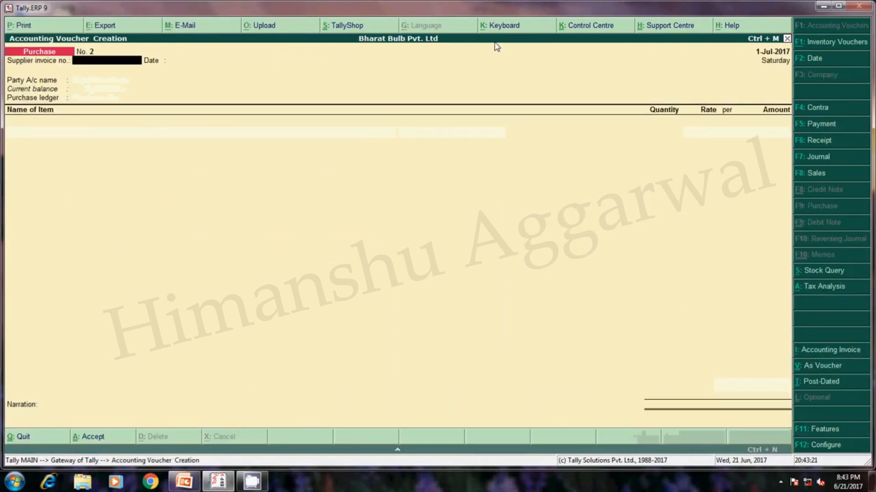
type("C")
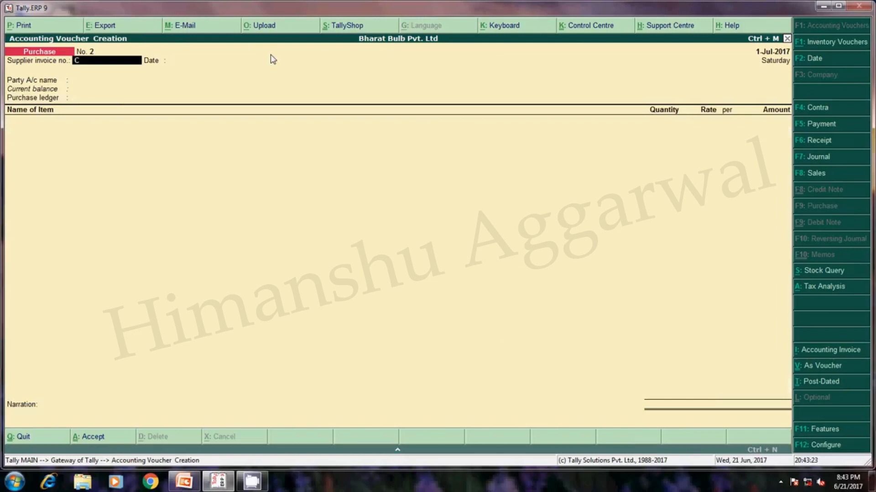
type("-0")
key("Return")
key("Return")
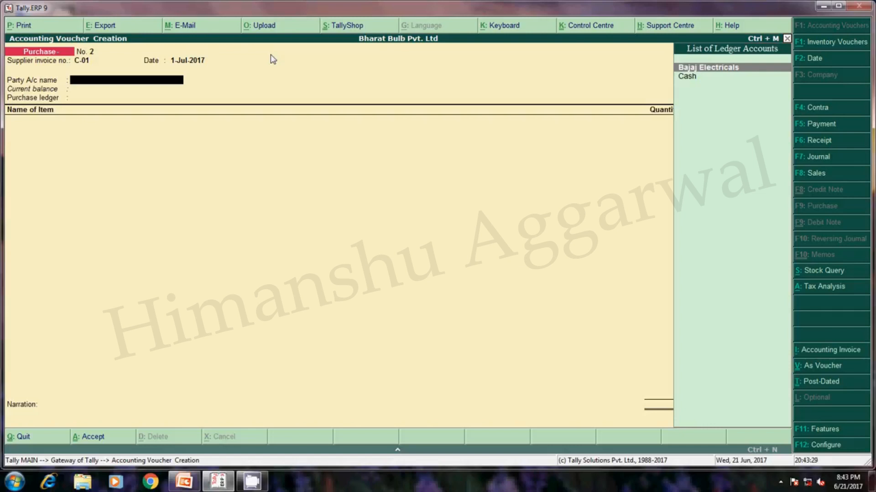
Start a new party ledger from within the voucher and name it Crompton Graves, copying the name from the PowerPoint slide.
key("alt+c")
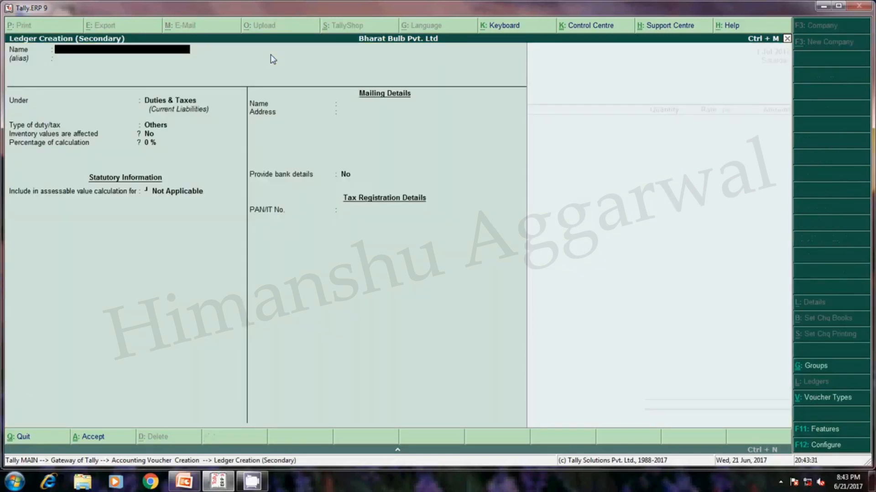
left_click(184, 481)
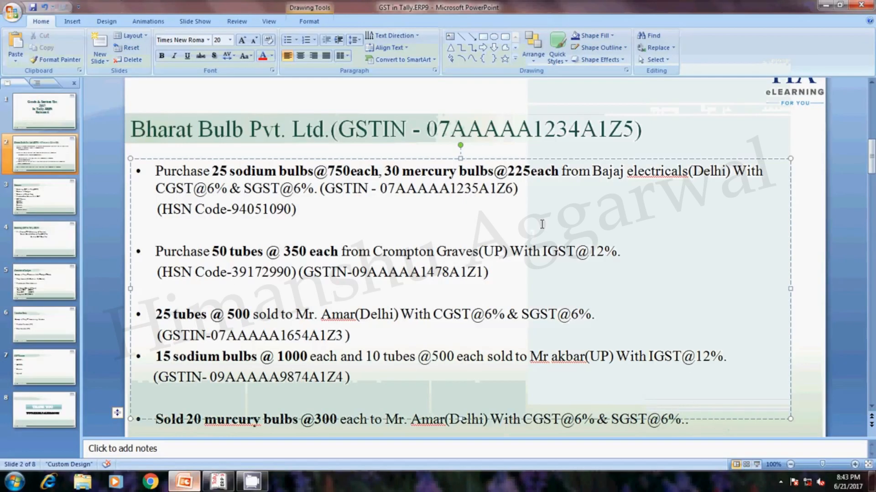
left_click_drag(480, 250, 424, 250)
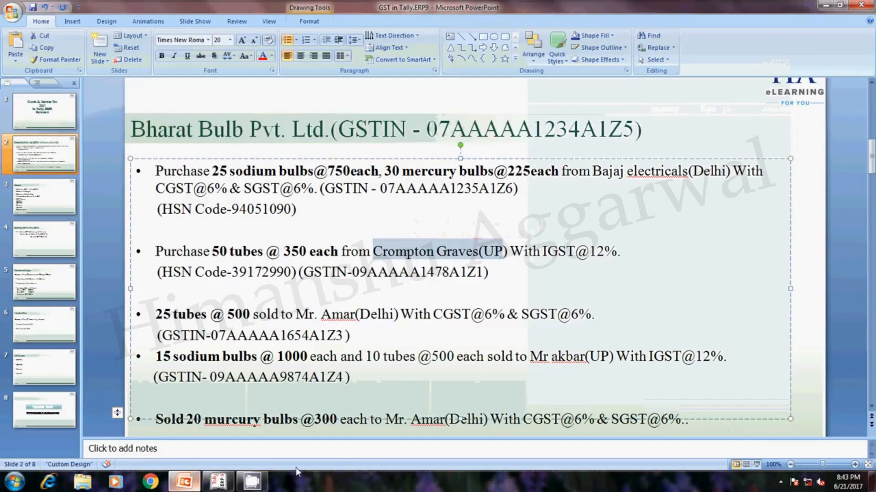
left_click(219, 482)
key("ctrl+alt+v")
key("BackSpace")
key("BackSpace")
key("BackSpace")
key("Return")
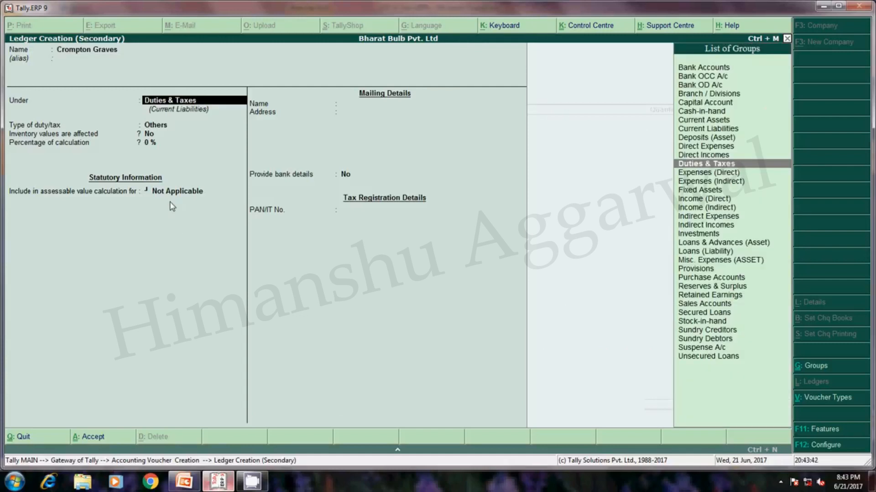
Place the Crompton Graves ledger under Sundry Creditors.
type("s")
key("Up")
key("Up")
key("Return")
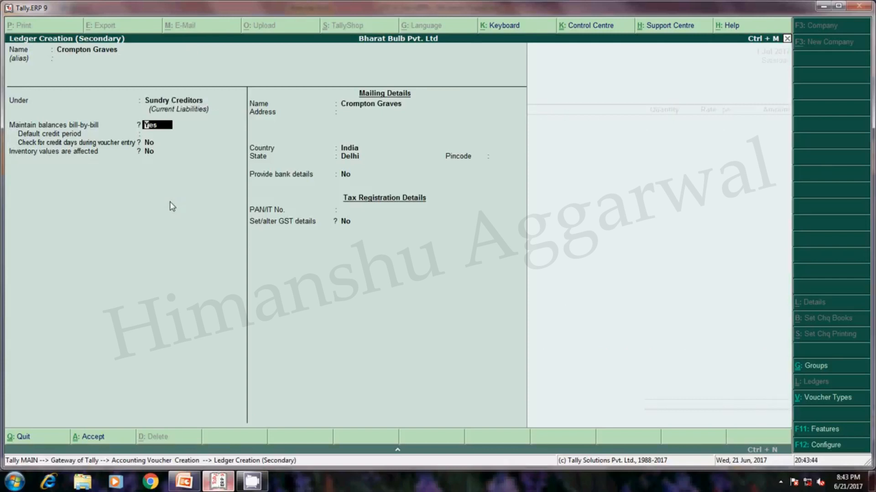
Keep the ledger's bill-by-bill setting and mailing name, and set its state to Uttar Pradesh.
key("Return")
key("Return")
key("Return")
key("Return")
key("Return")
key("Return")
key("Return")
key("BackSpace")
key("Return")
type("u")
key("Down")
key("Return")
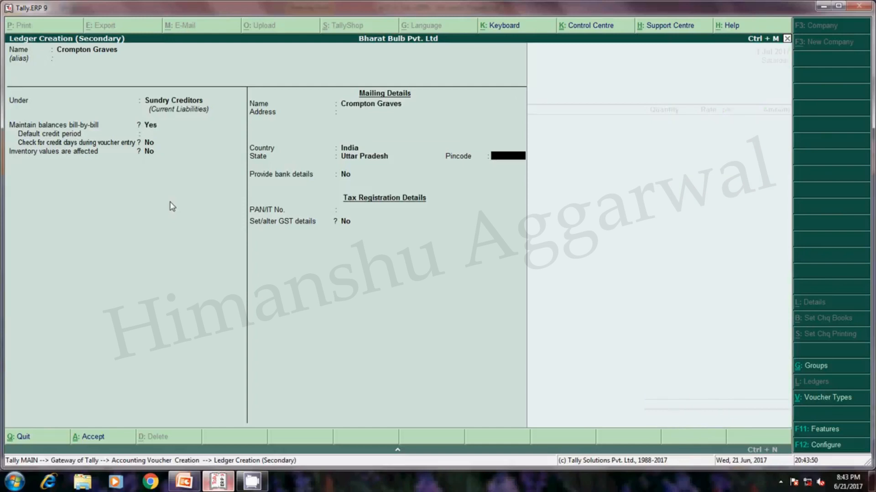
Enable the ledger's GST details with Regular registration and paste the supplier's GSTIN copied from the slide.
key("Return")
key("Return")
key("Return")
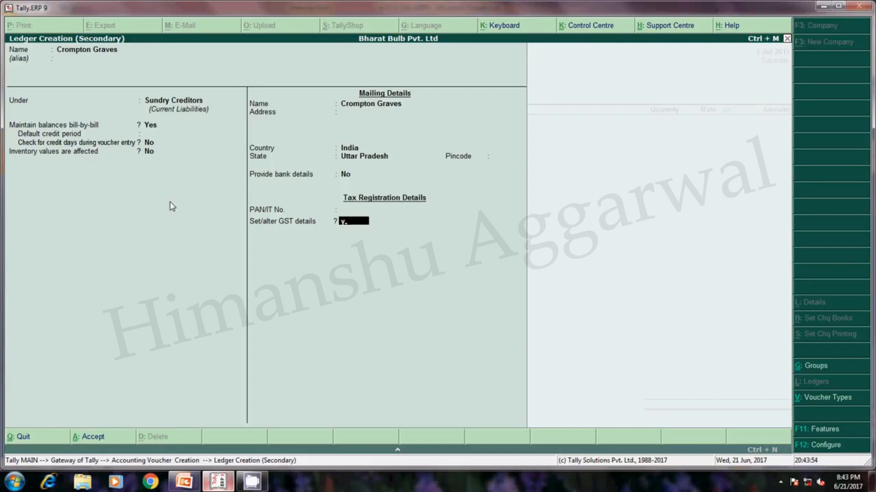
key("y")
key("Return")
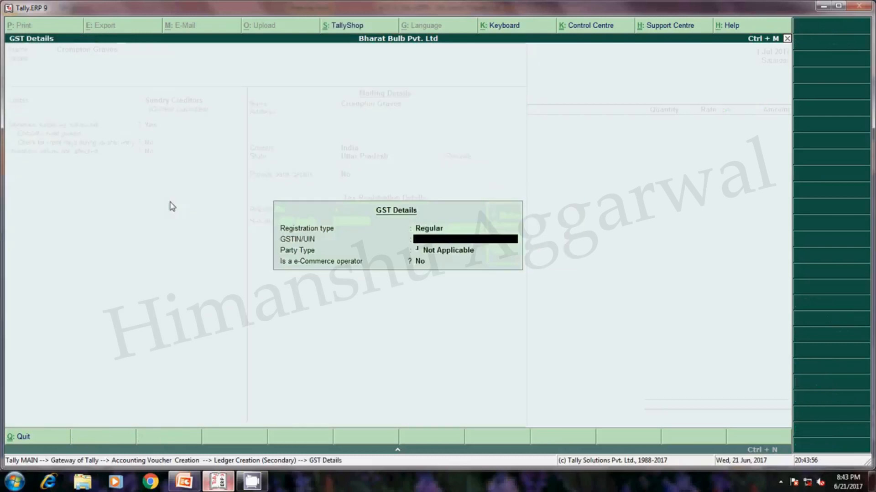
key("alt+Tab")
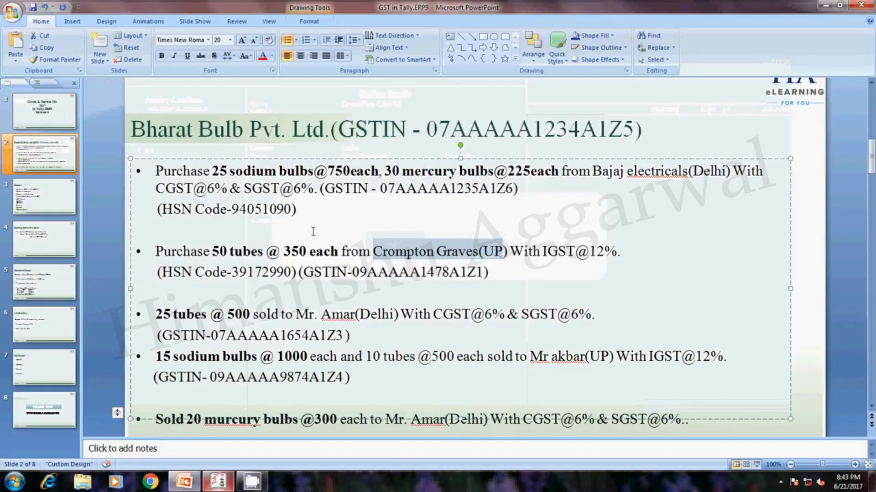
left_click_drag(352, 272, 483, 271)
key("ctrl+c")
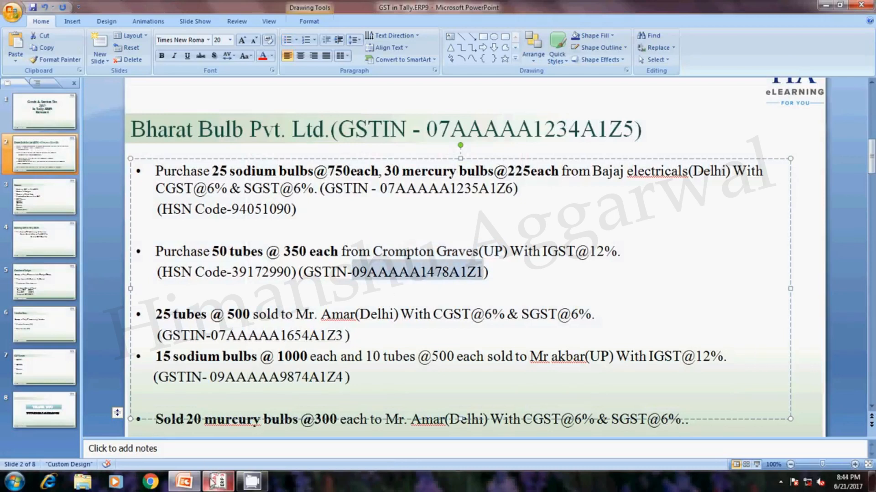
key("alt+Tab")
key("ctrl+v")
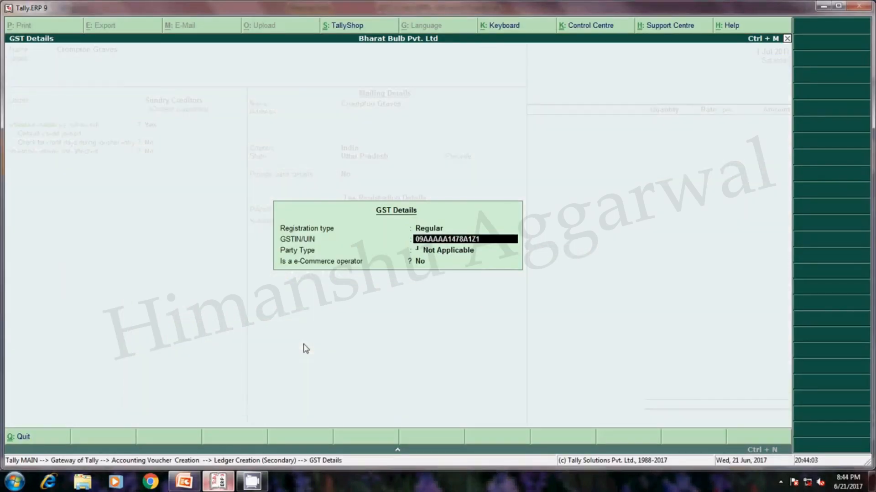
Accept the GST details, save the Crompton Graves ledger as the party and keep Purchase A/c as the purchase ledger.
key("Return")
key("Return")
key("Return")
key("Return")
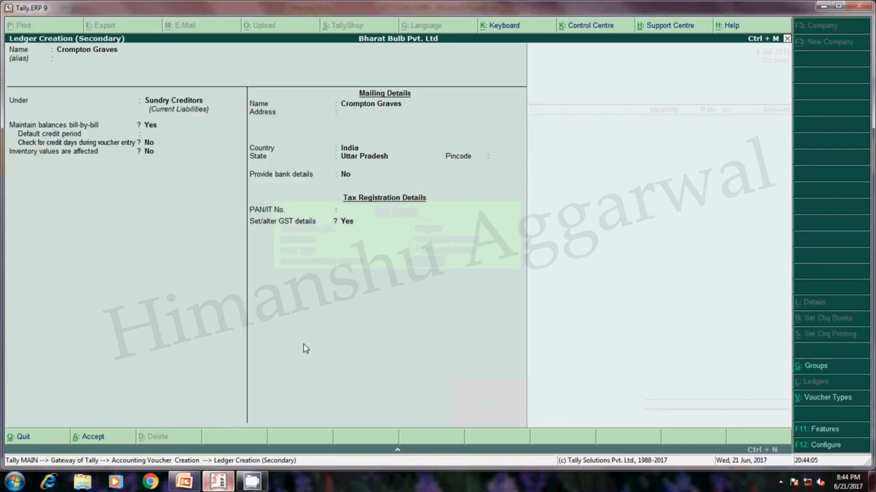
key("Return")
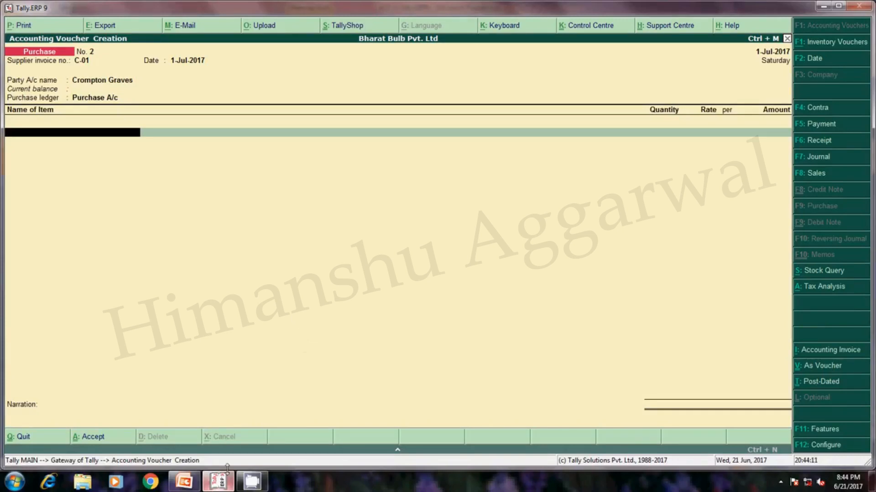
Check the purchased item on the slide, then start a new stock item named Tubes from within the voucher.
left_click(207, 487)
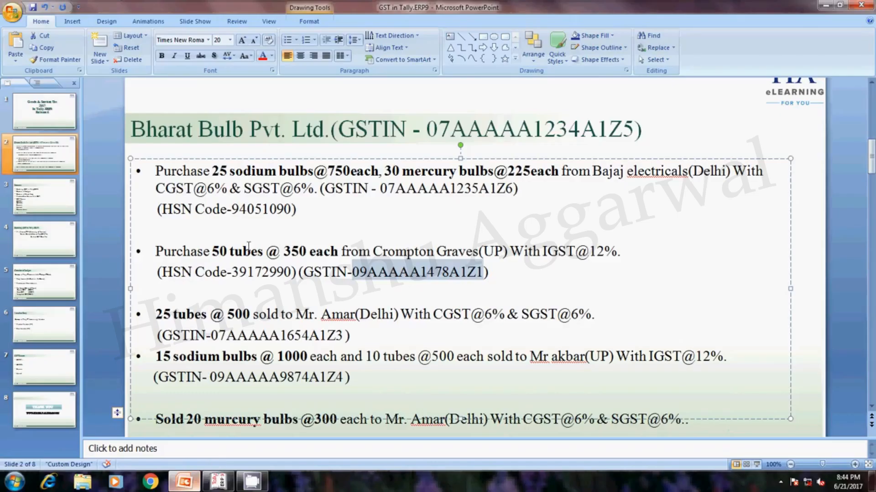
left_click(223, 486)
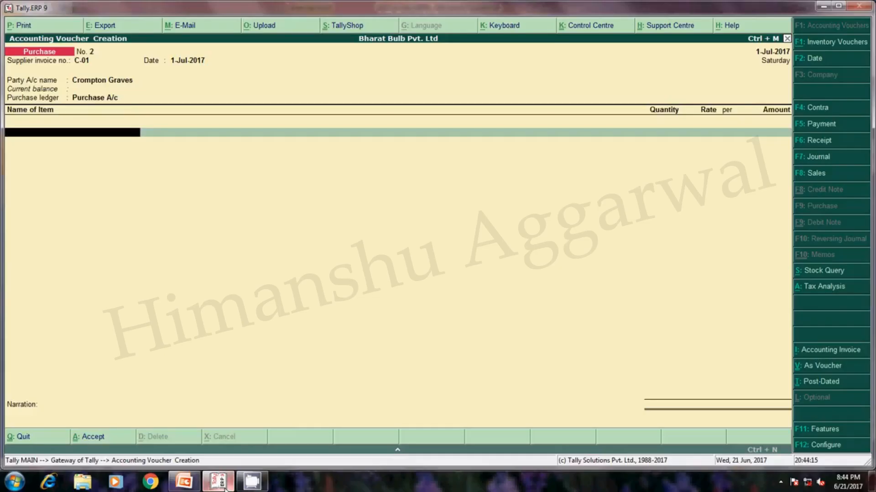
key("alt+c")
type("Tubes")
key("Return")
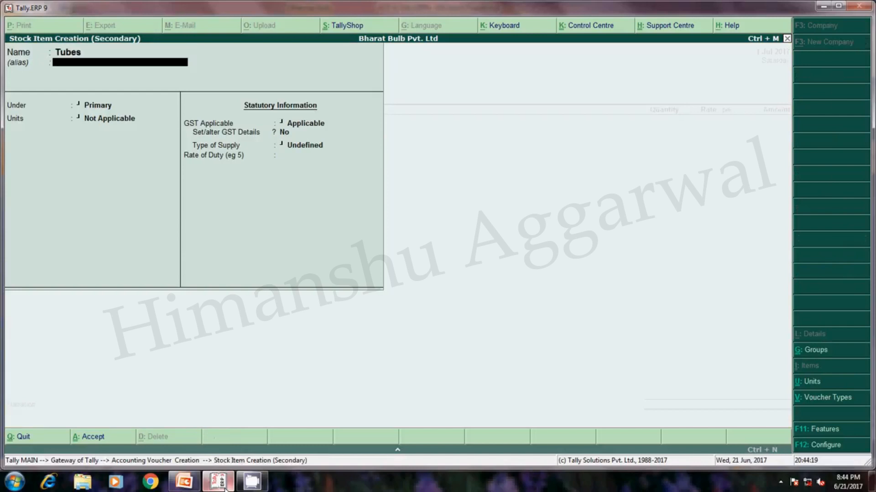
key("Return")
key("Down")
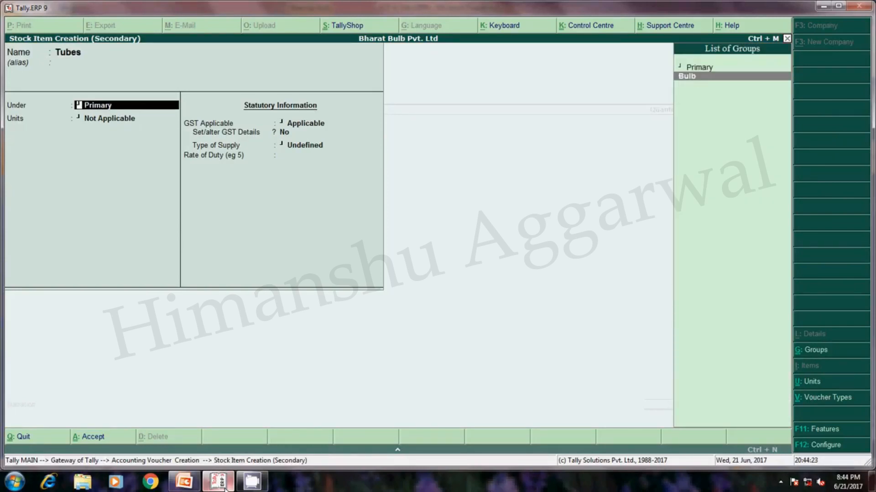
key("Up")
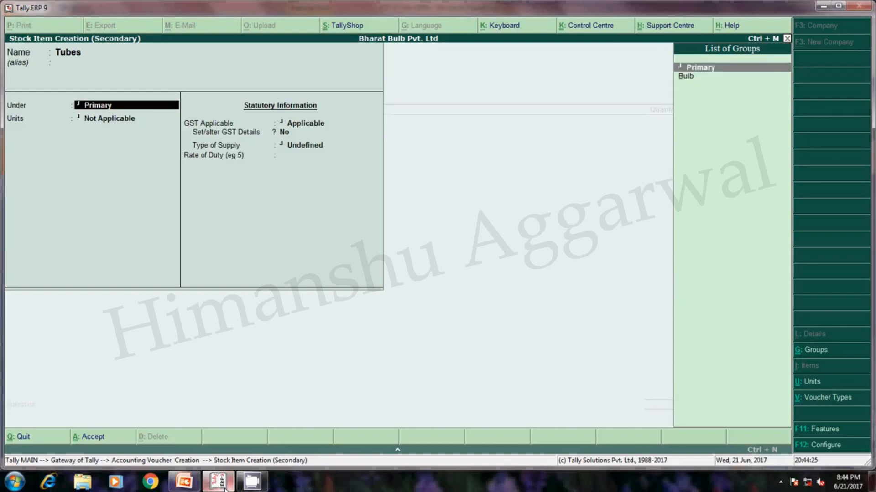
Start a new stock group for the item, named Tube and placed under Primary.
key("alt+c")
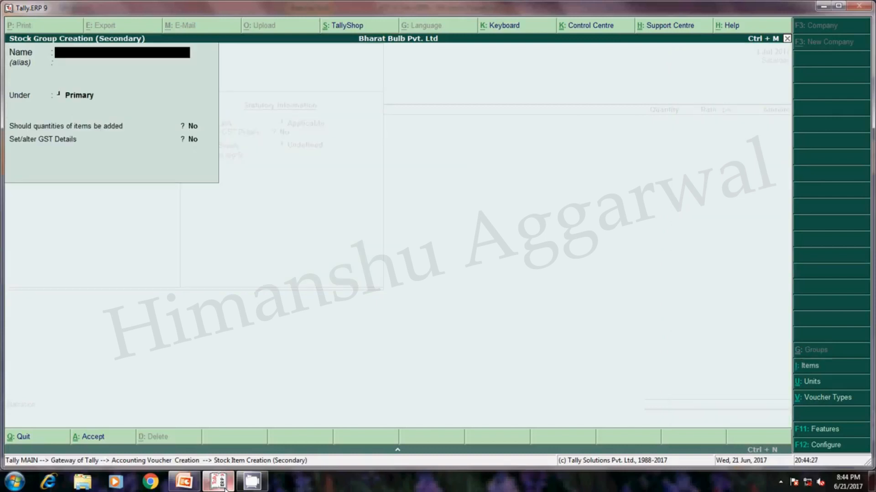
type("Tubes")
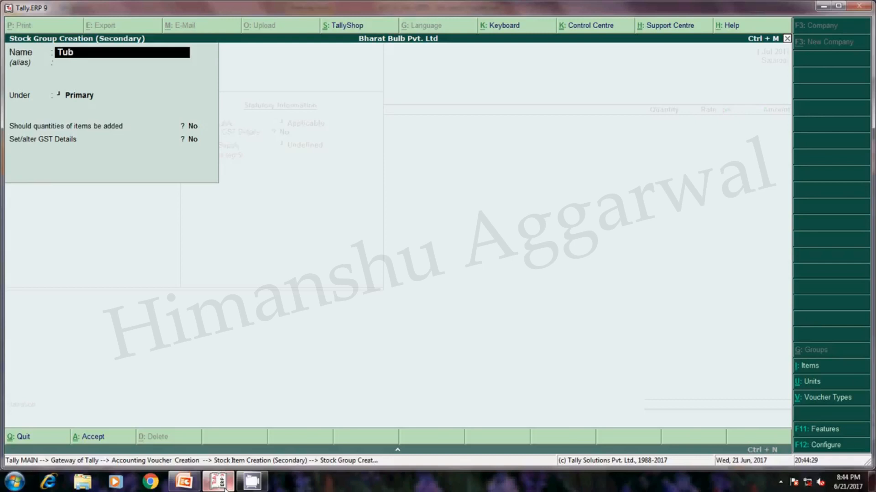
key("BackSpace")
key("Return")
key("Return")
key("Return")
Enable GST details for the stock group, with description Tube and HSN/SAC code 39172990 copied from the slide.
type("y")
key("Return")
type("Tube")
key("Return")
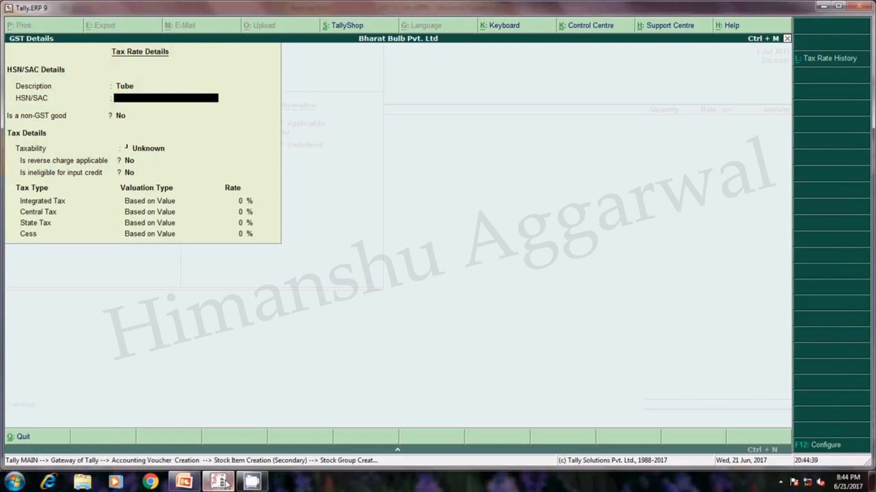
left_click(197, 486)
left_click_drag(292, 272, 232, 272)
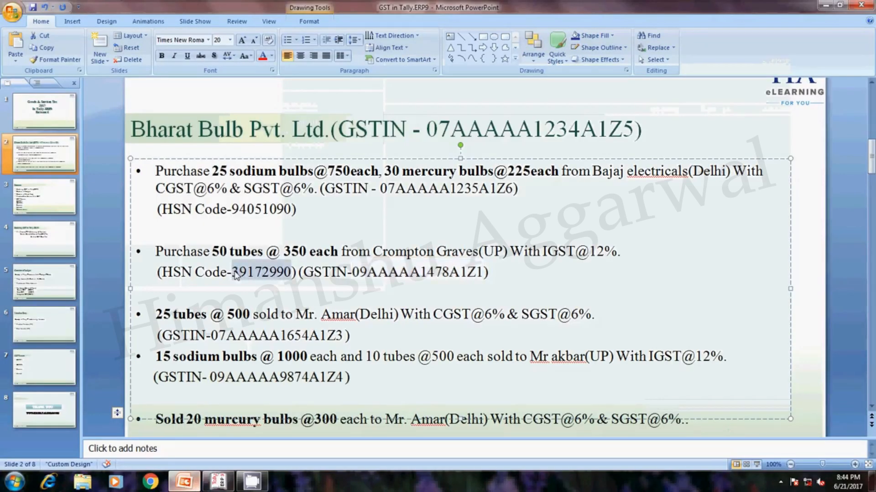
left_click(218, 482)
key("ctrl+alt+v")
key("Return")
key("Return")
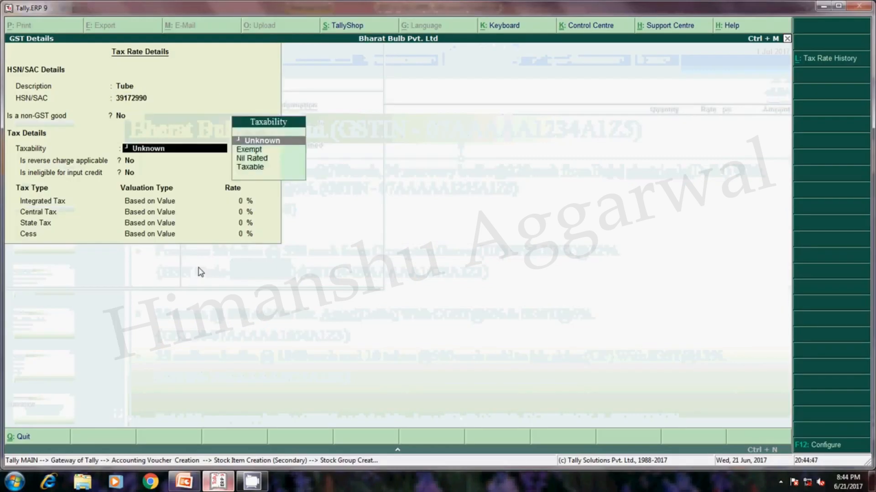
Set the Tube stock group's taxability to Taxable with an integrated tax rate of 12%.
key("Down")
key("Down")
key("Down")
key("Return")
key("Return")
key("Return")
type("12")
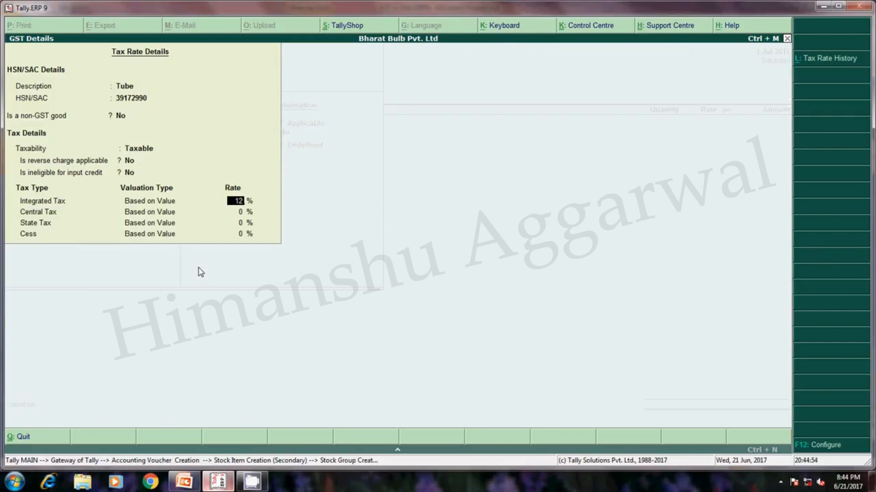
key("Return")
Accept the tax rate details and save the Tube stock group.
key("Return")
key("BackSpace")
key("Return")
key("Return")
key("Return")
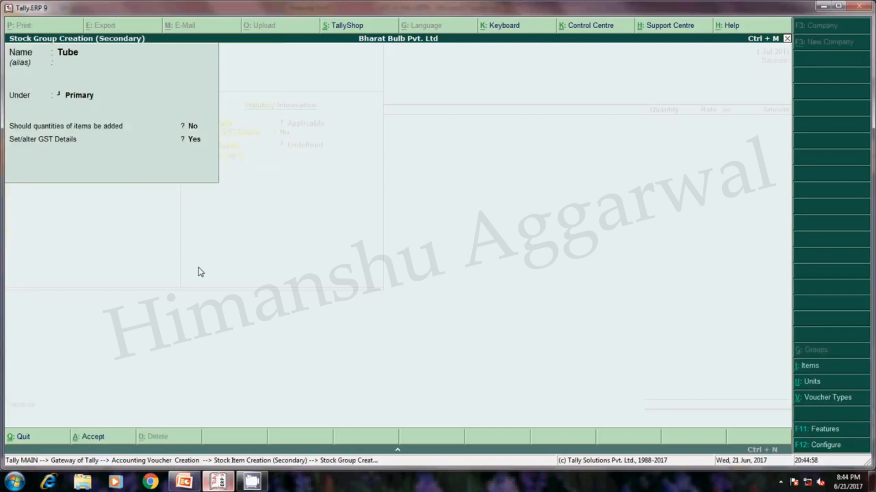
key("Return")
Set the Tubes item's unit to pcs and type of supply to Goods, keeping GST applicable, and save the stock item.
key("Down")
key("Return")
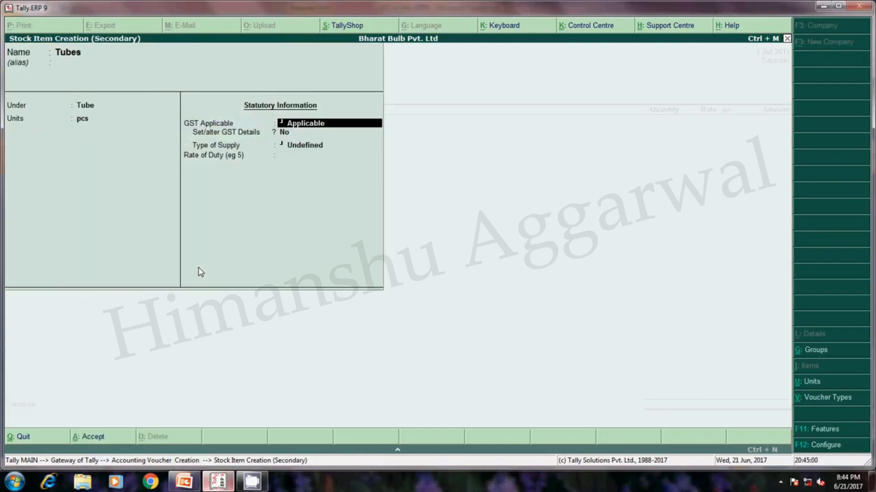
key("Return")
key("Return")
key("Down")
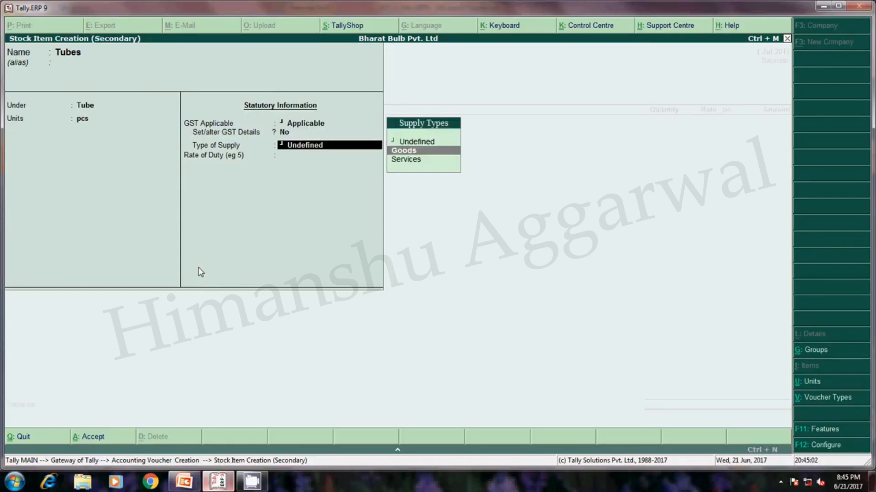
key("Return")
type("0")
key("Return")
key("Return")
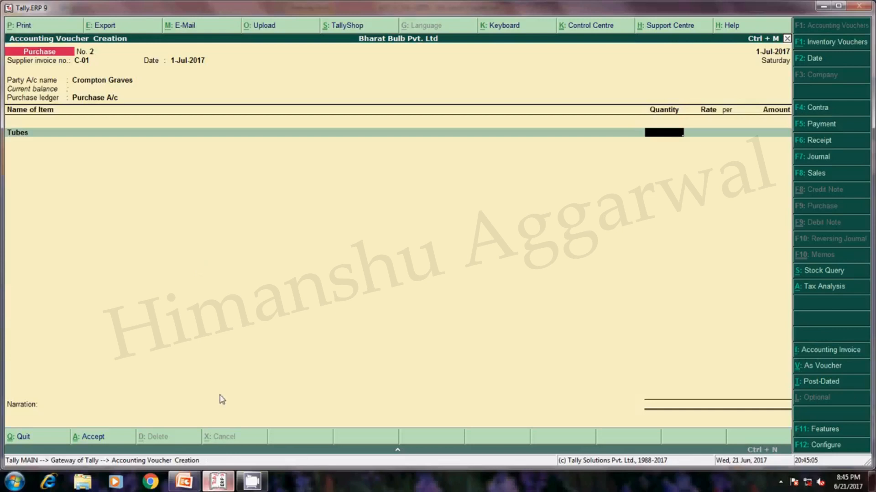
Check the tube purchase on the slide and enter 50 pcs of Tubes at a rate of 350 in the voucher.
left_click(190, 488)
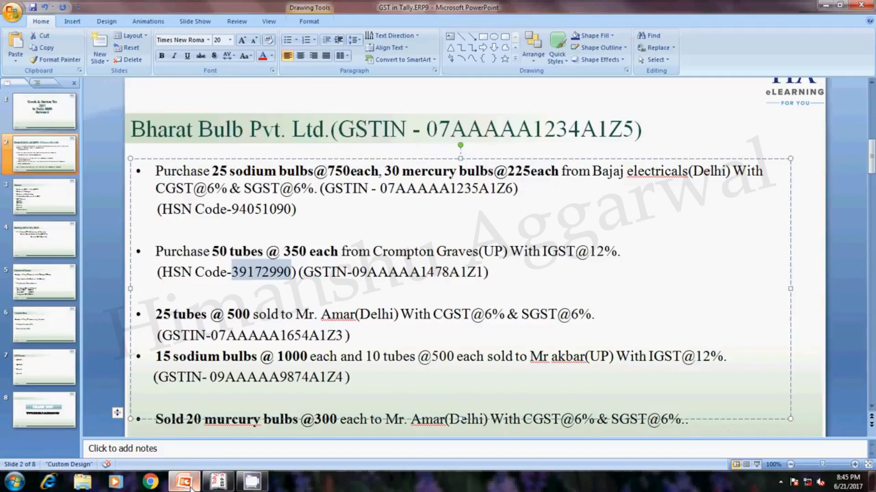
left_click(219, 484)
type("50")
key("Return")
type("350")
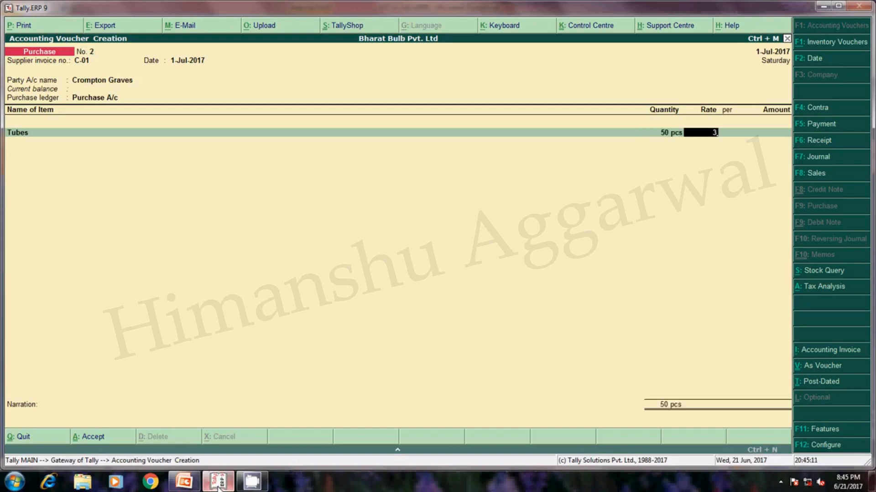
key("Return")
key("Return")
key("Return")
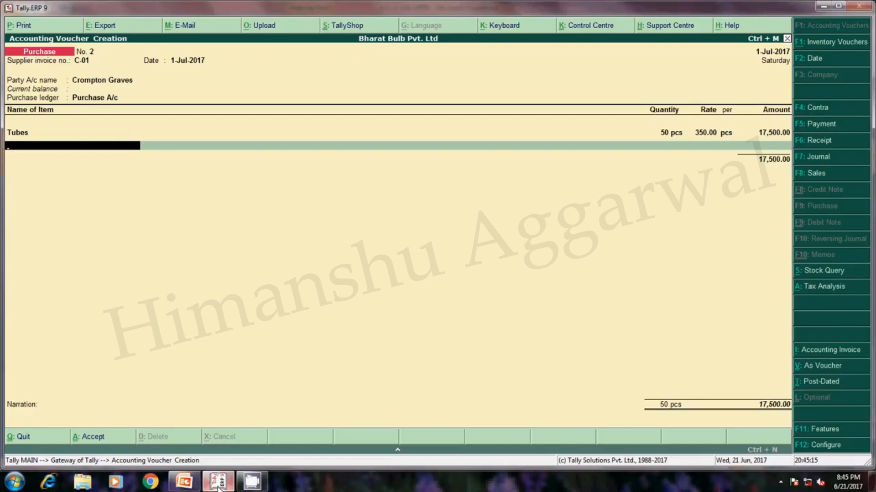
Start a new ledger from within the voucher, named Integrated GST(IGST) and placed under Duties & Taxes.
key("Return")
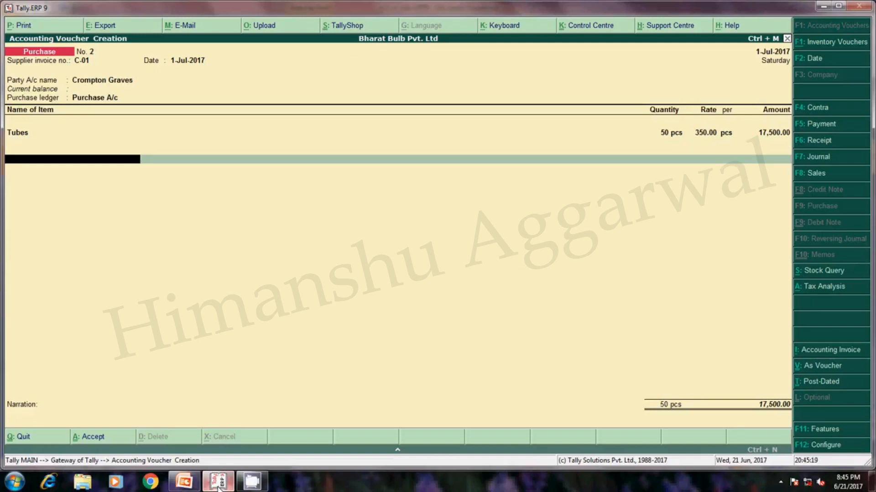
key("alt+c")
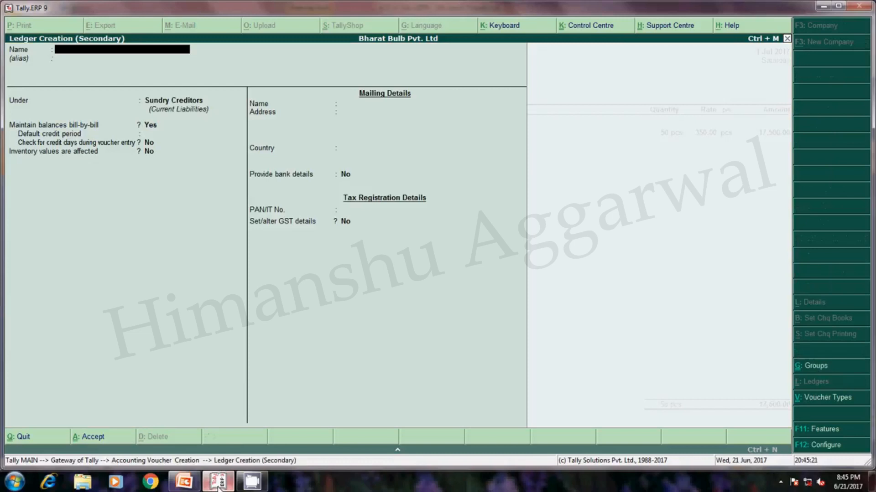
type("Integrated GST(IGST")
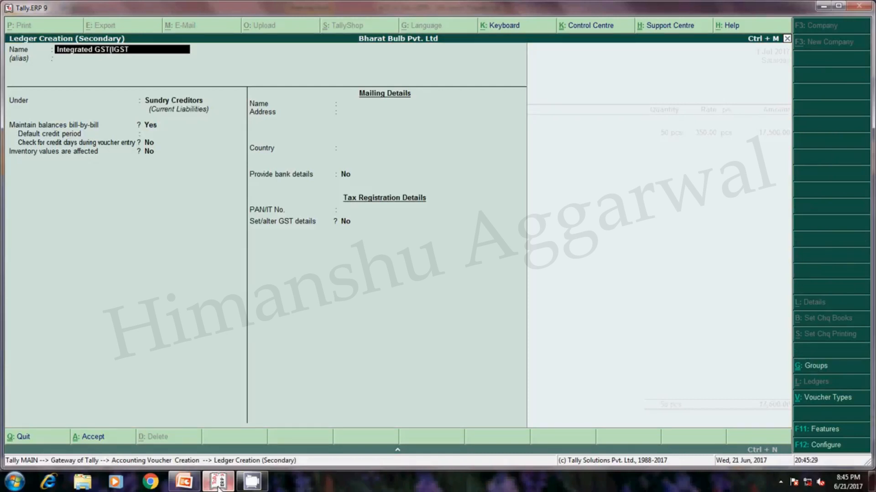
key("Return")
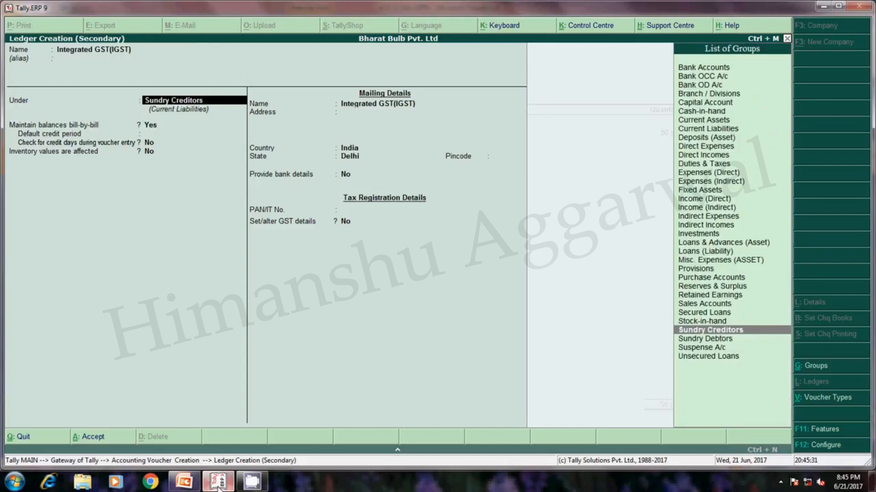
type("du")
key("Return")
Set the ledger's duty type to GST and tax type to Integrated Tax, save it and apply it to the purchase.
key("Up")
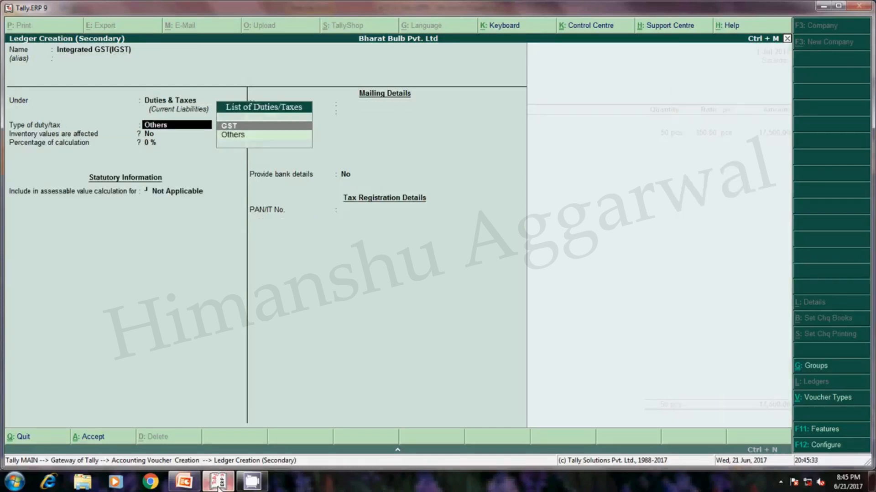
key("Return")
key("Down")
key("Down")
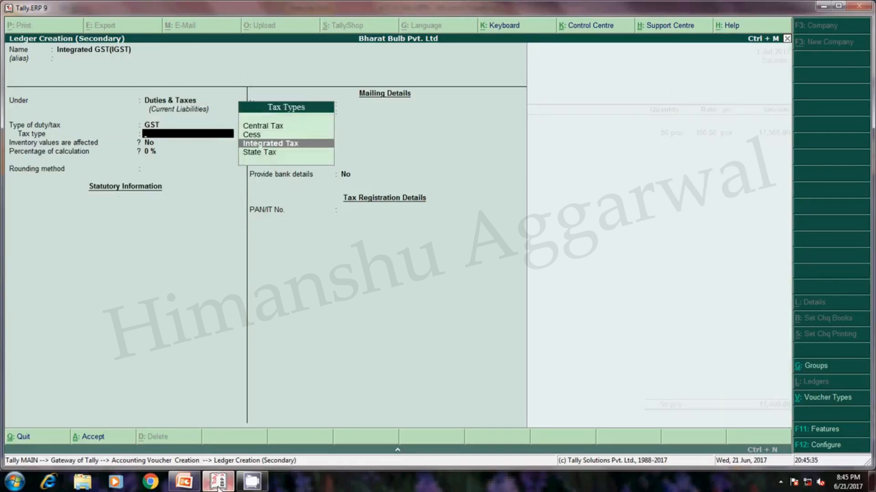
key("Return")
key("Return")
key("Return")
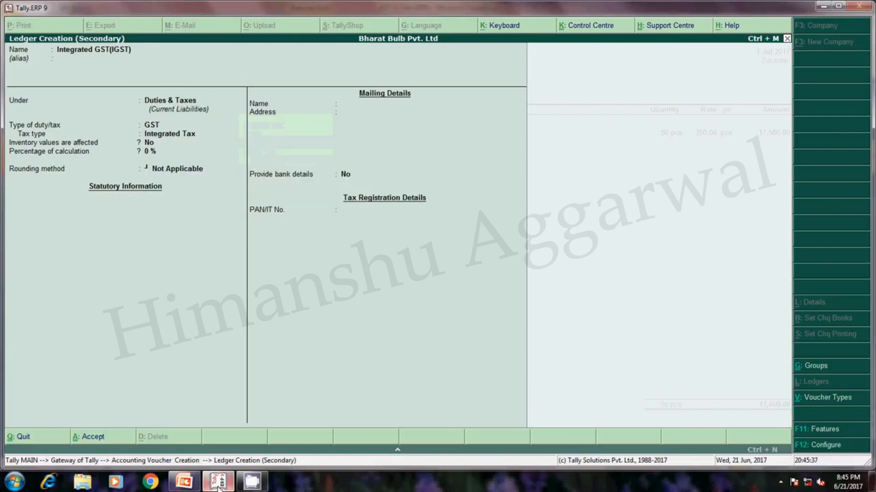
key("ctrl+a")
key("Return")
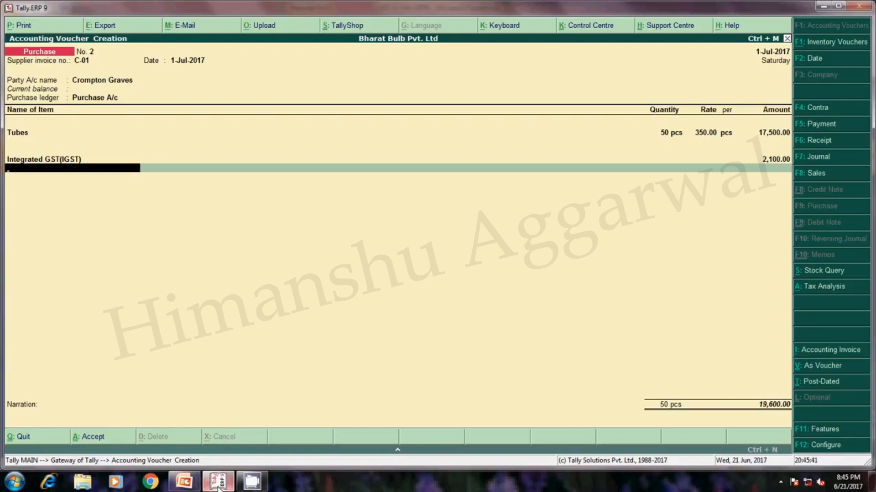
Verify the IGST amount by computing 17500*12% in the built-in calculator.
key("ctrl+n")
type("175")
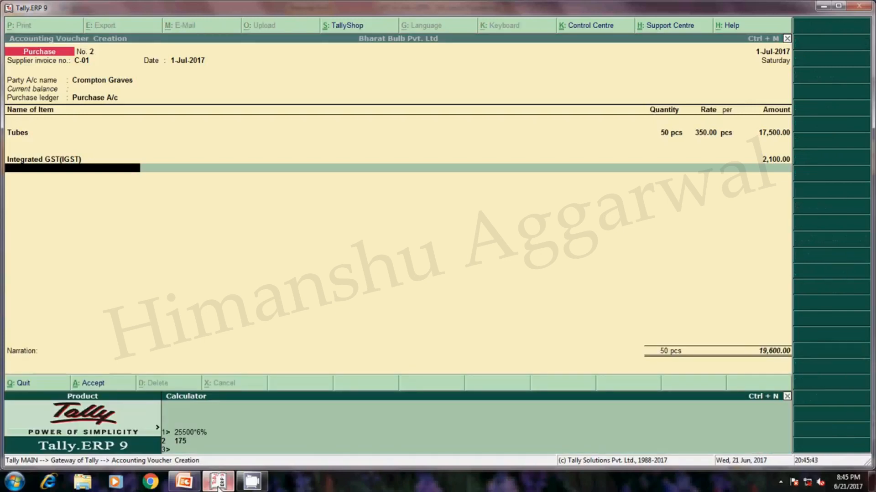
type("00*12%")
key("Return")
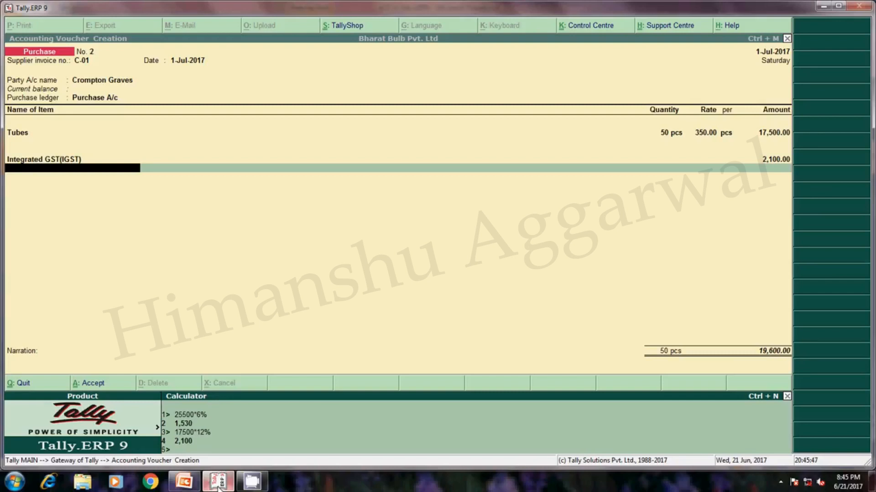
key("ctrl+m")
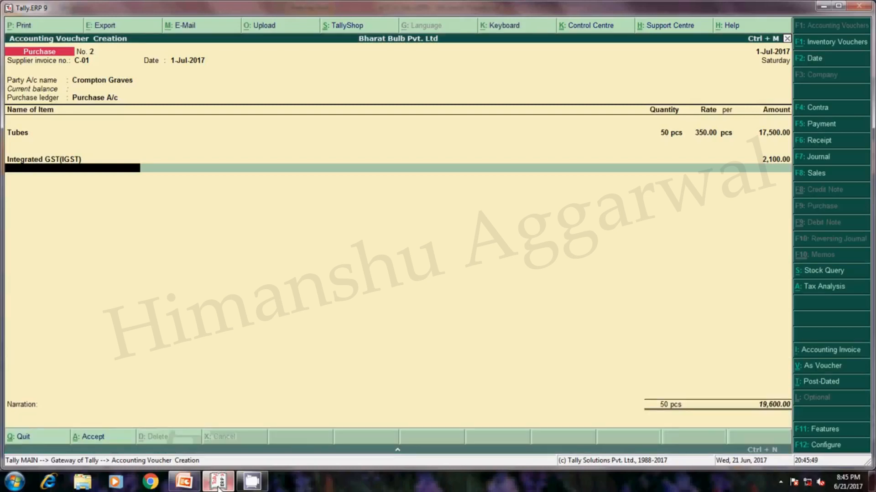
Finish the Crompton Graves purchase voucher without a narration and save it.
key("Return")
key("Return")
key("Return")
key("Return")
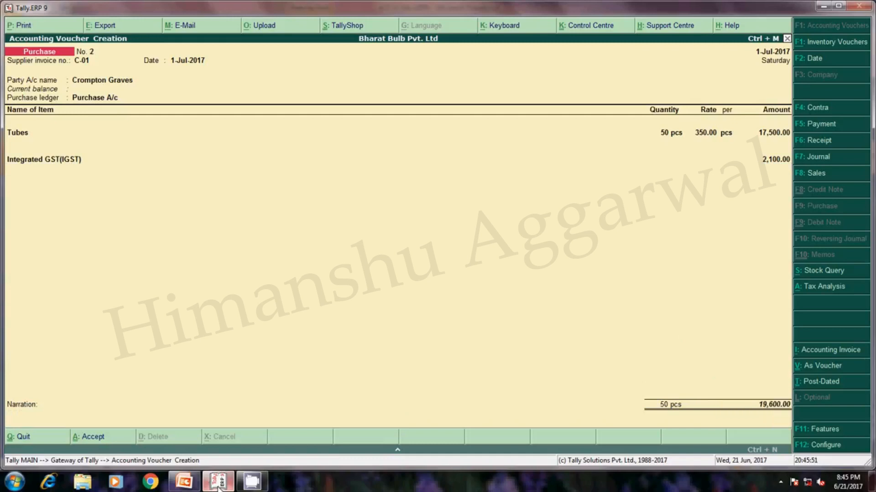
Review the tax entries in the two saved purchase vouchers, then return to the blank voucher.
key("Page_Up")
key("Page_Up")
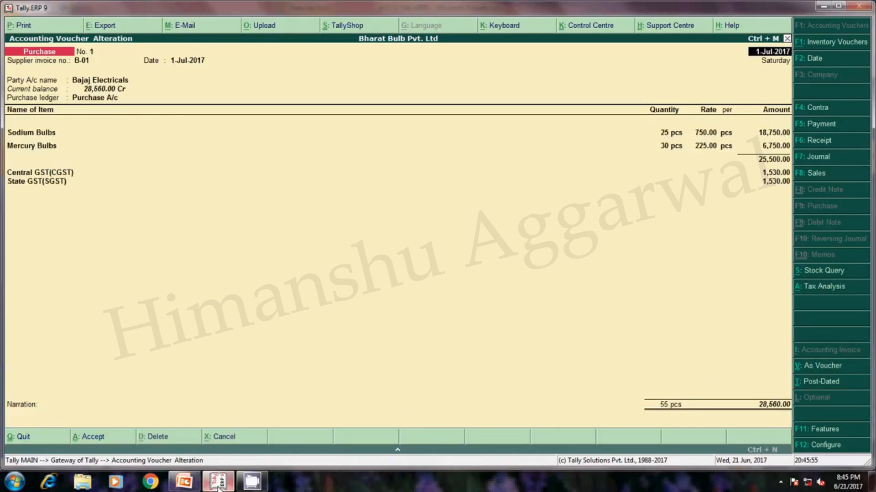
key("Page_Down")
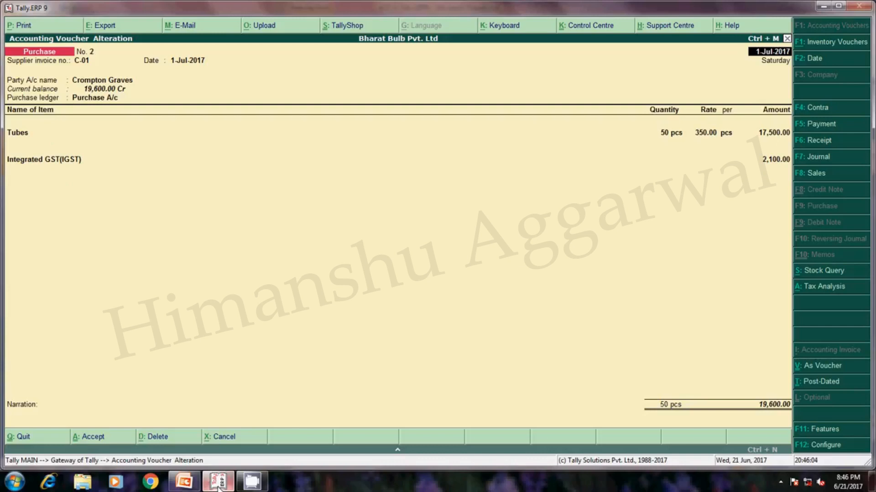
key("Page_Down")
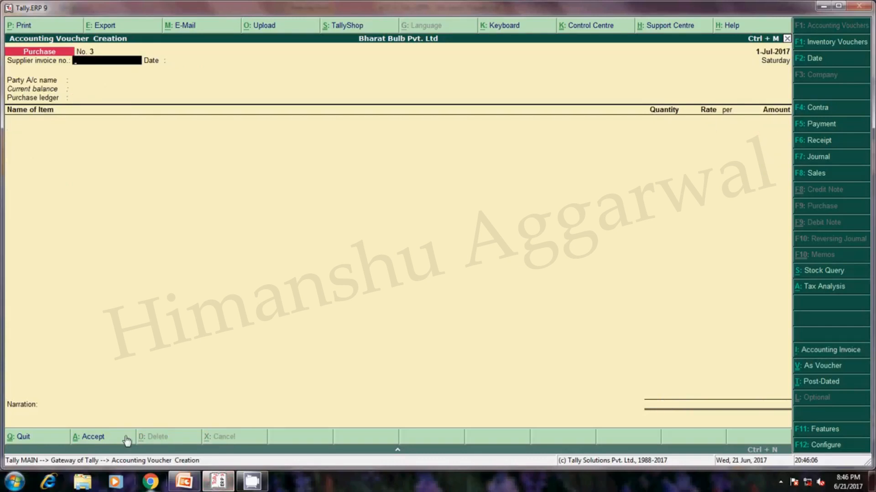
Check the first sale on the slide, then start a Sales voucher with reference number BH-01.
left_click(179, 483)
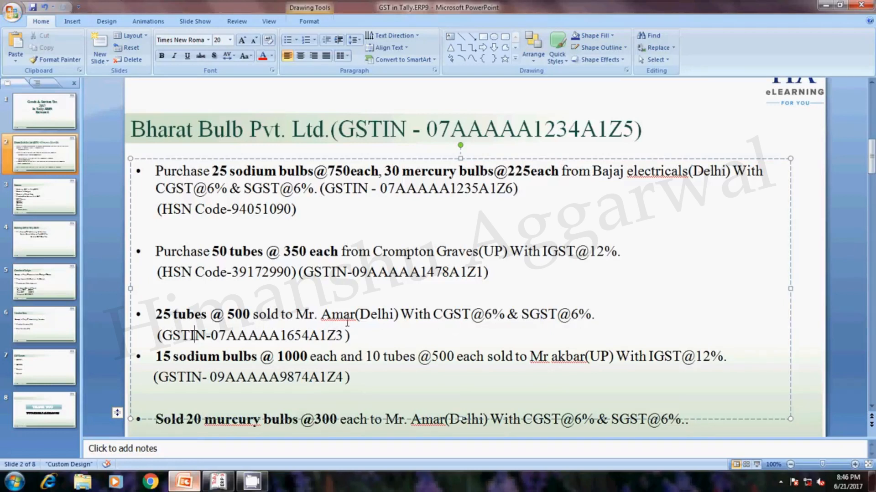
key("alt+Tab")
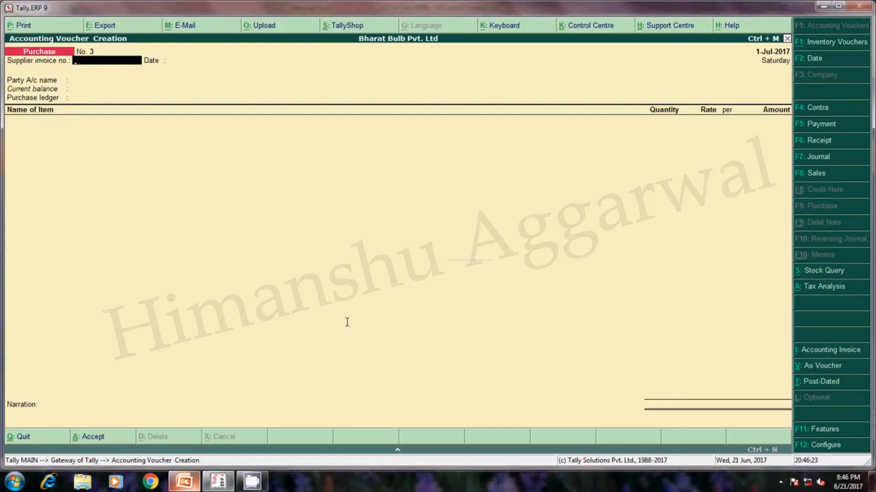
left_click(823, 177)
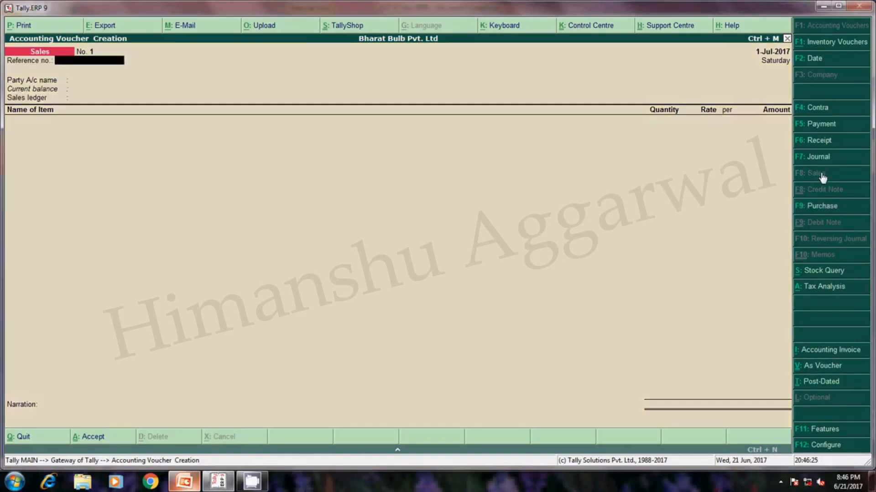
key("Return")
key("BackSpace")
type("BH-01")
key("Return")
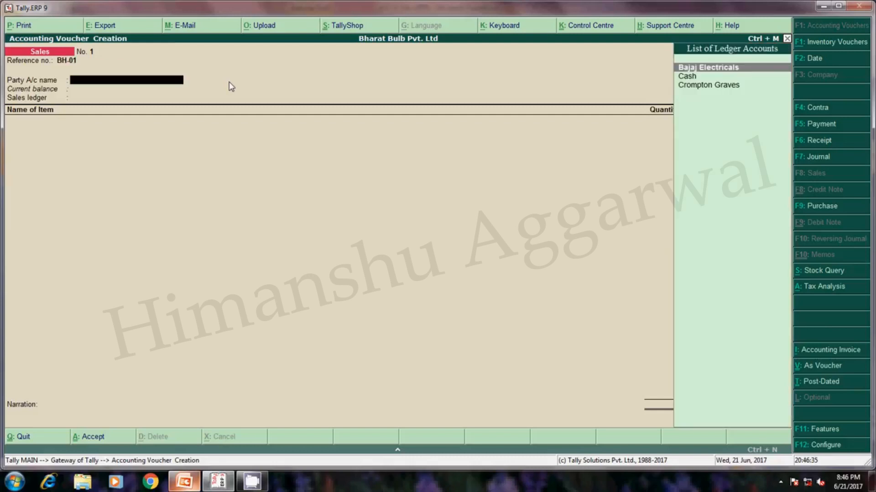
Start a new party ledger with the customer's name from the slide, placed under Sundry Debtors with bill-by-bill balances.
key("alt+c")
type("Mr")
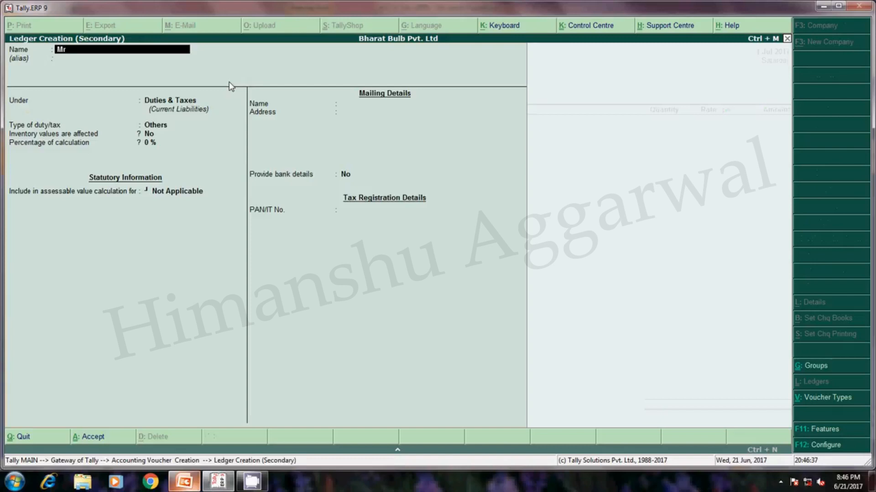
type(". Amar")
key("Return")
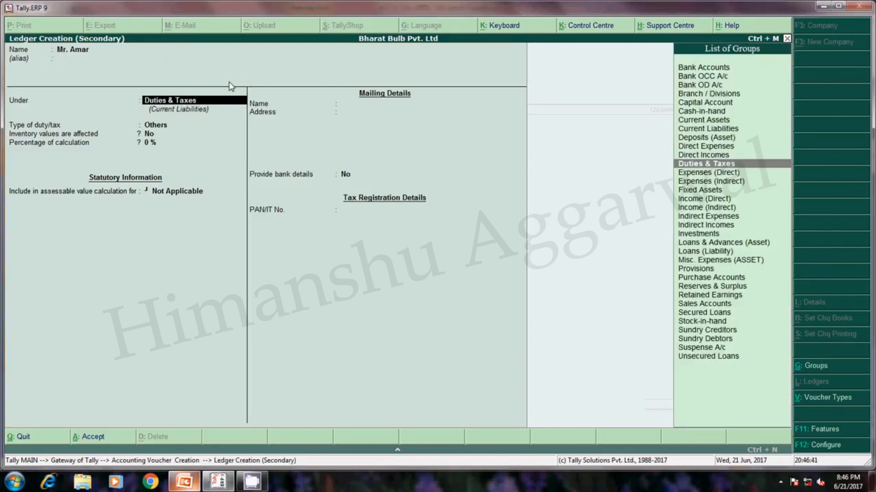
type("S")
key("Up")
key("Up")
key("Down")
key("Return")
key("Return")
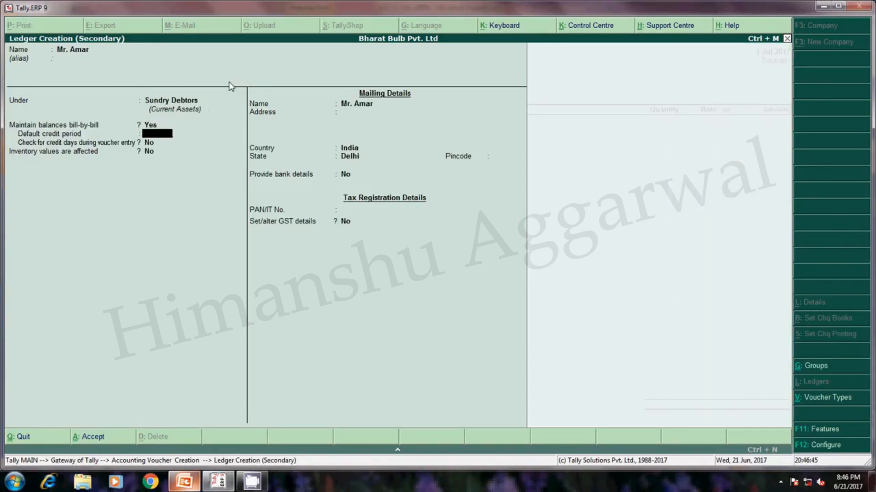
Keep India and Delhi in the customer's mailing details and enable GST details for the ledger.
key("BackSpace")
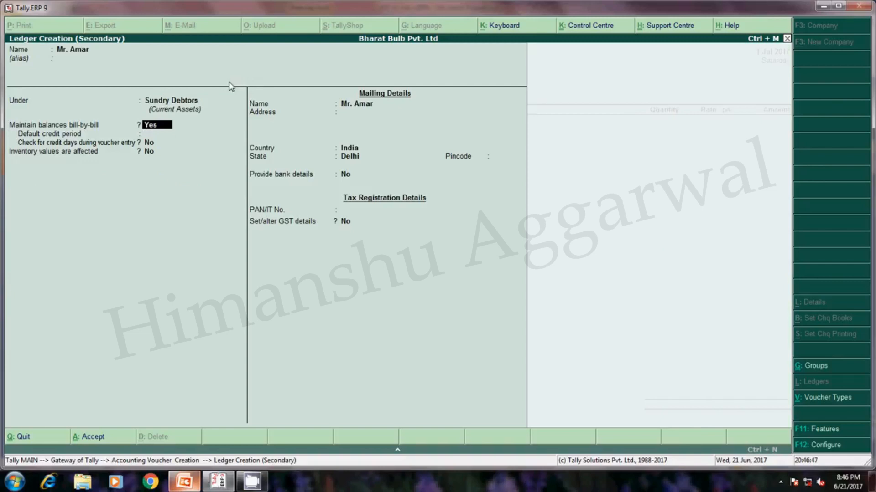
key("Return")
key("Return")
key("Return")
key("Return")
key("Return")
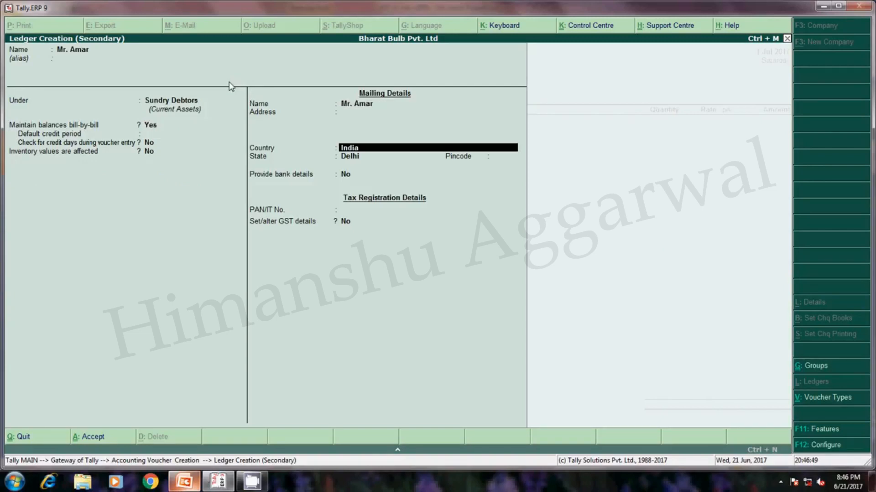
key("Return")
key("Return")
key("Return")
key("Return")
key("Return")
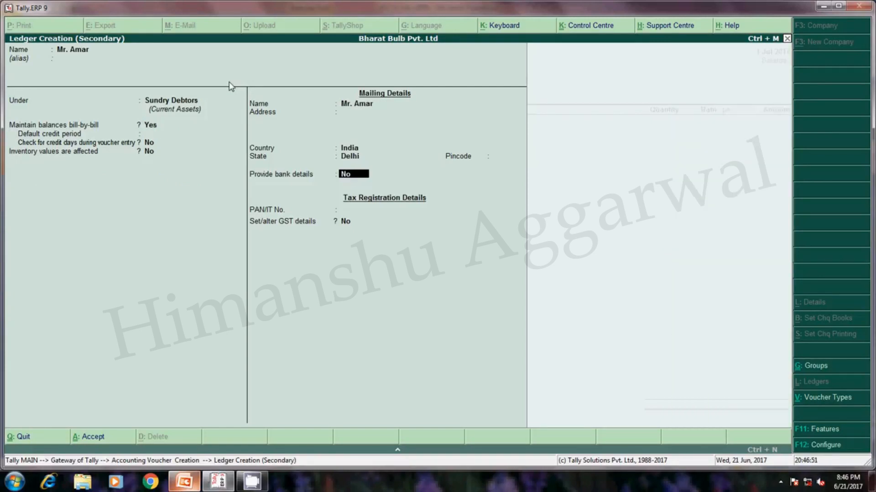
key("y")
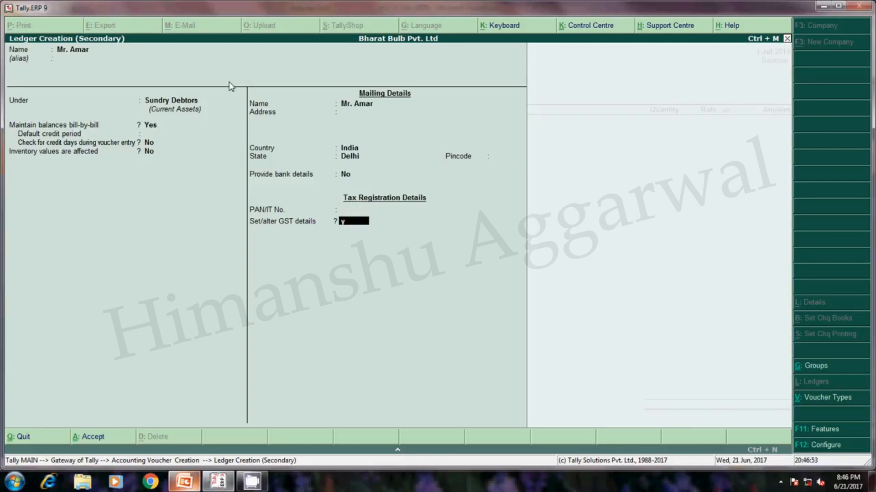
key("Return")
key("Return")
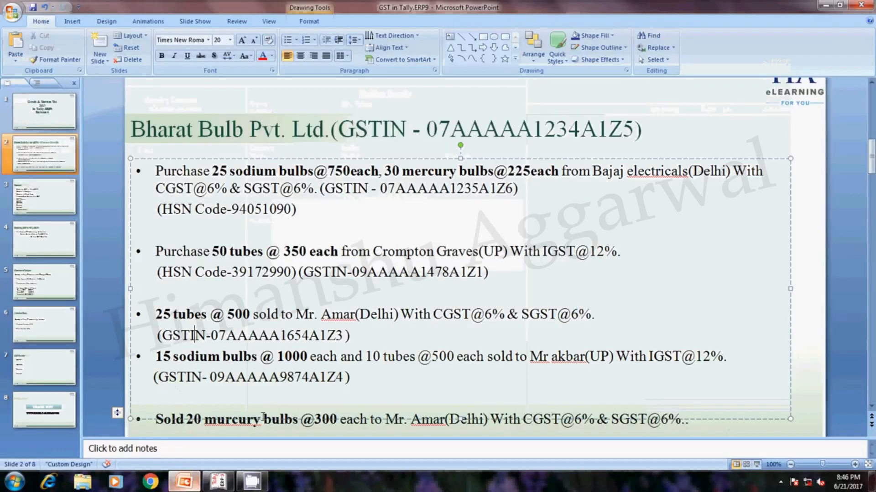
Copy the first customer's GSTIN from the slide into the ledger's GST details and save the ledger.
left_click(184, 482)
left_click_drag(343, 337, 211, 337)
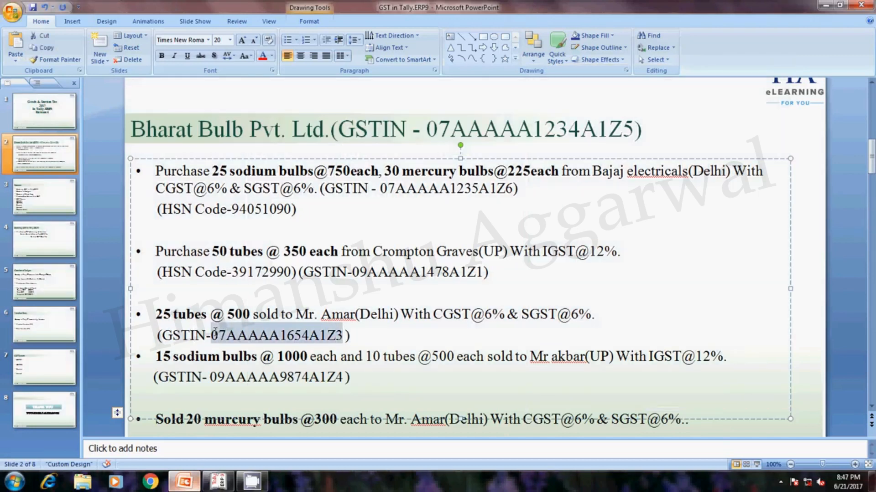
left_click(218, 482)
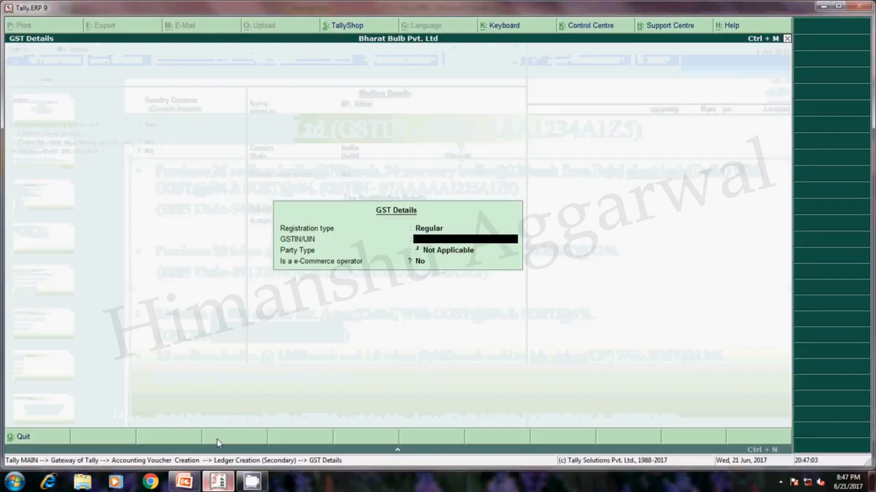
key("ctrl+alt+v")
key("Return")
key("Return")
key("Return")
key("Return")
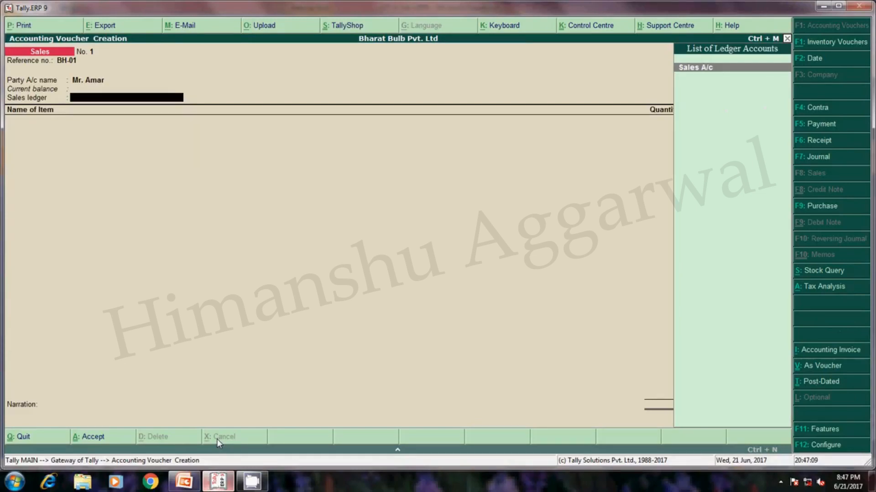
Select Sales A/c as the sales ledger and add Tubes with a quantity of 25 pcs, as given on the slide.
key("Return")
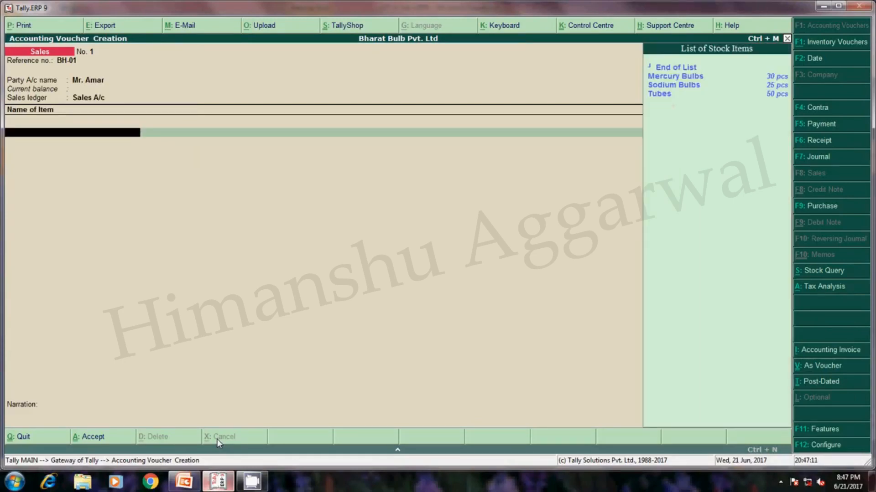
key("Down")
key("Down")
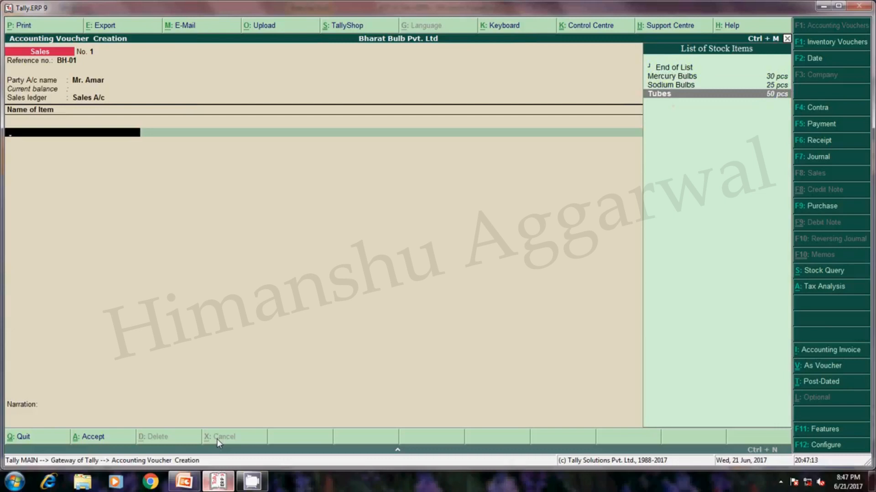
key("Return")
key("alt+Tab")
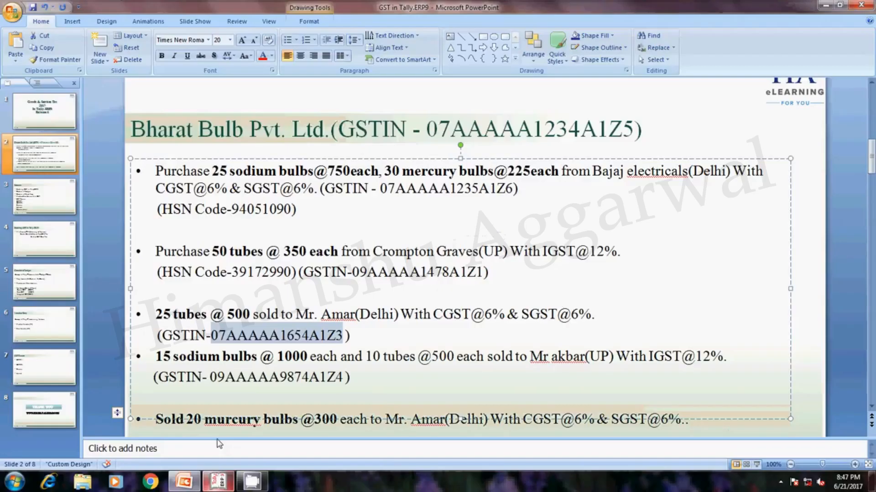
left_click(174, 313)
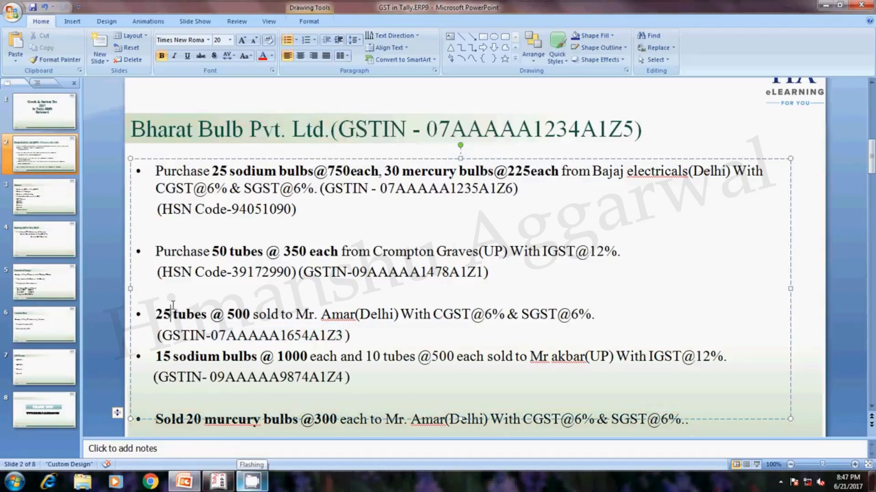
key("alt+Tab")
type("25")
key("Return")
Check the tube price on the slide, set the rate to 500 per pcs and finish the item list.
key("alt+Tab")
key("alt+Tab")
type("500")
key("Return")
key("Return")
key("Return")
key("Return")
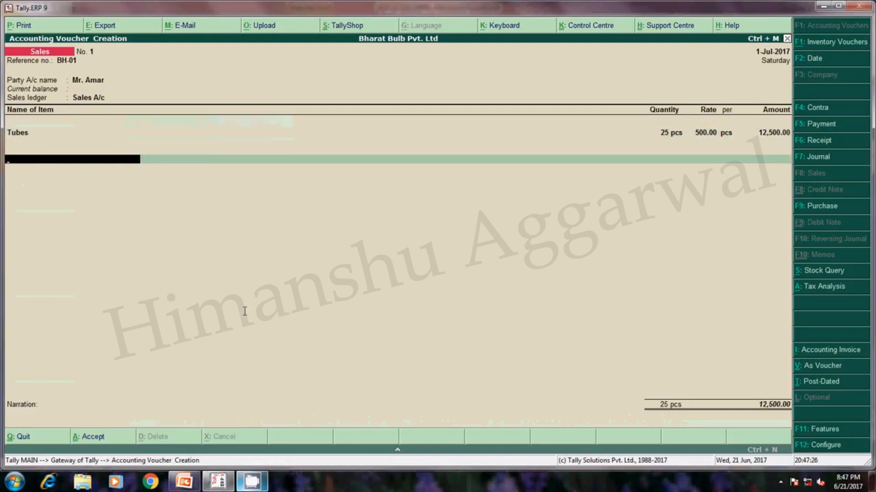
Add the State GST(SGST) and Central GST(CGST) ledgers to the sales voucher with their calculated amounts.
type("s")
key("Down")
key("Down")
key("Return")
key("Return")
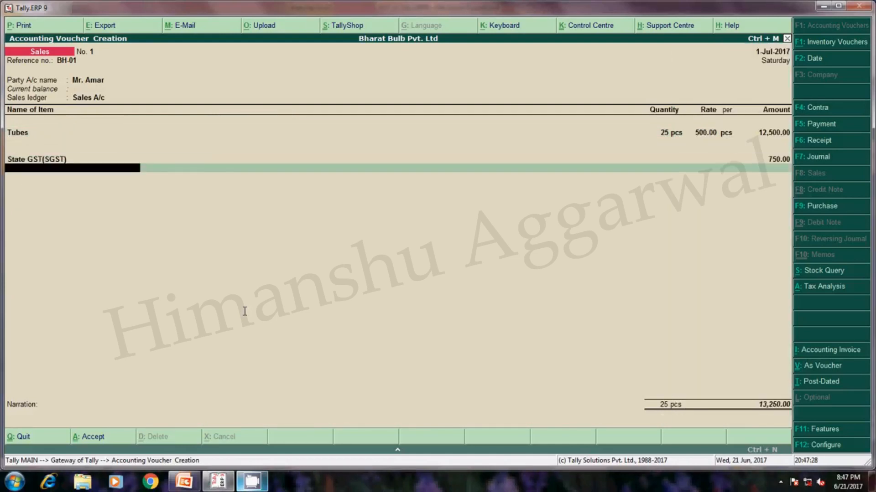
type("c")
key("Return")
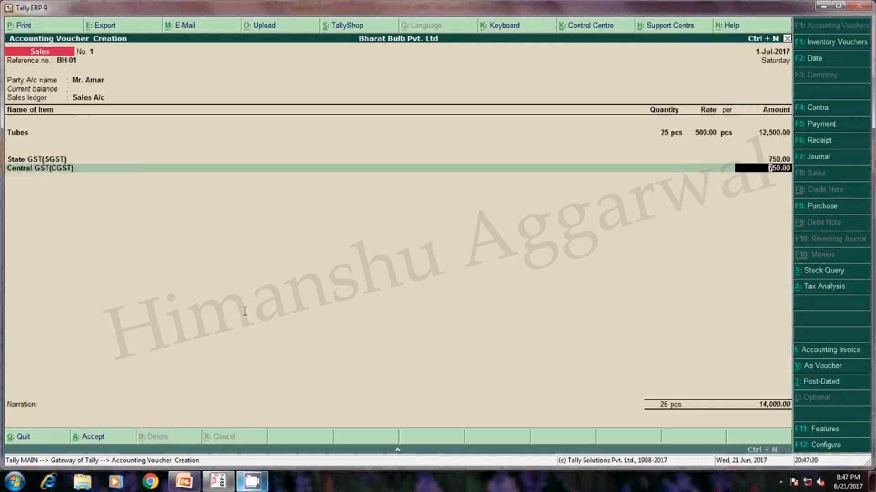
key("Return")
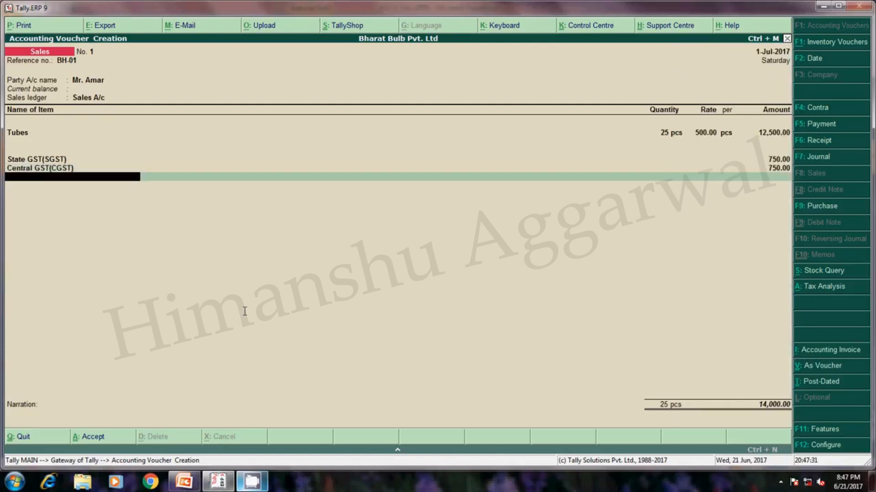
Finish the tax lines and save the BH-01 sales voucher with an empty narration.
key("Return")
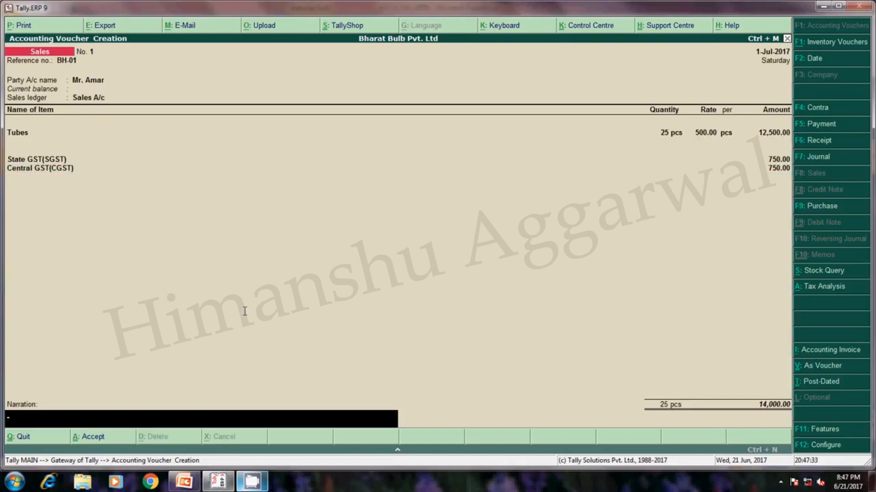
key("Return")
key("Return")
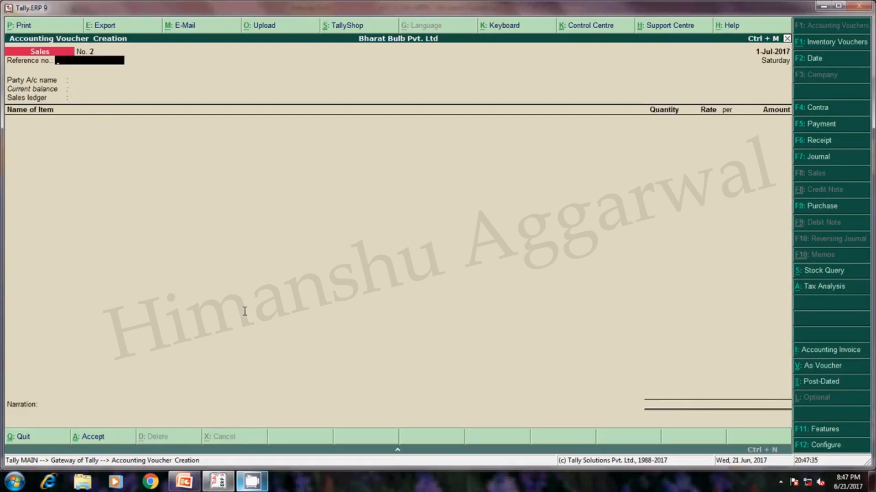
Check the second sale on the slide, then give the new sales voucher the reference number BH-02.
left_click(186, 482)
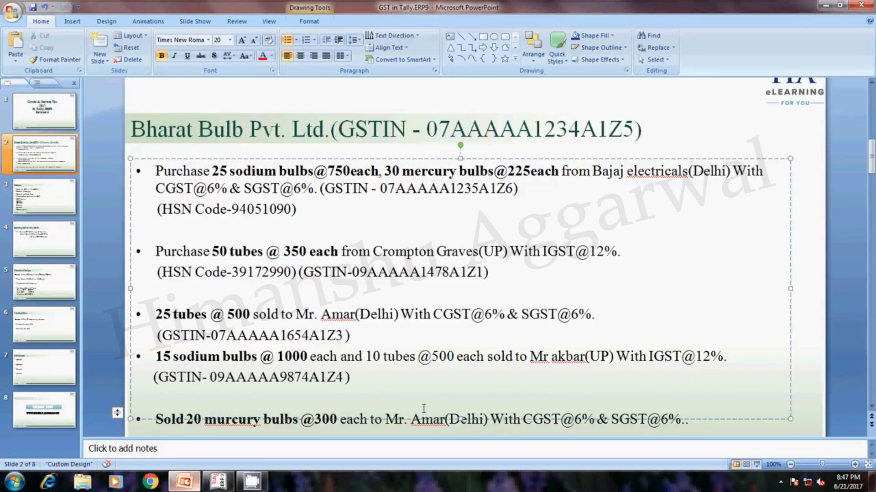
key("alt+Tab")
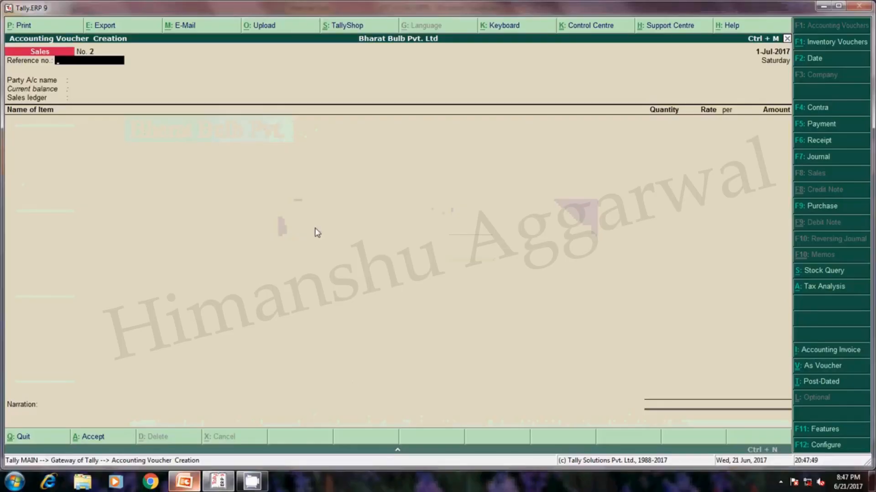
type("BH-01")
key("BackSpace")
type("2")
key("Return")
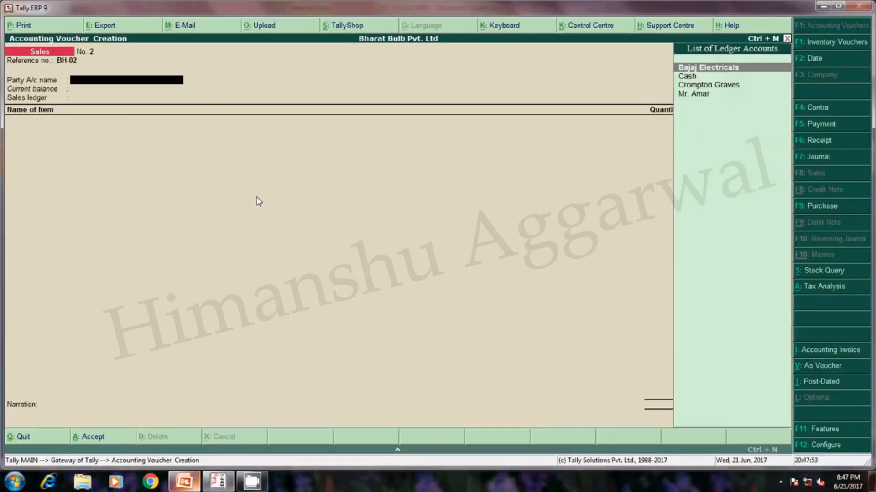
Start a party ledger with the second customer's name, keeping Sundry Debtors, bill-by-bill balances and India as the country.
key("alt+c")
type("M")
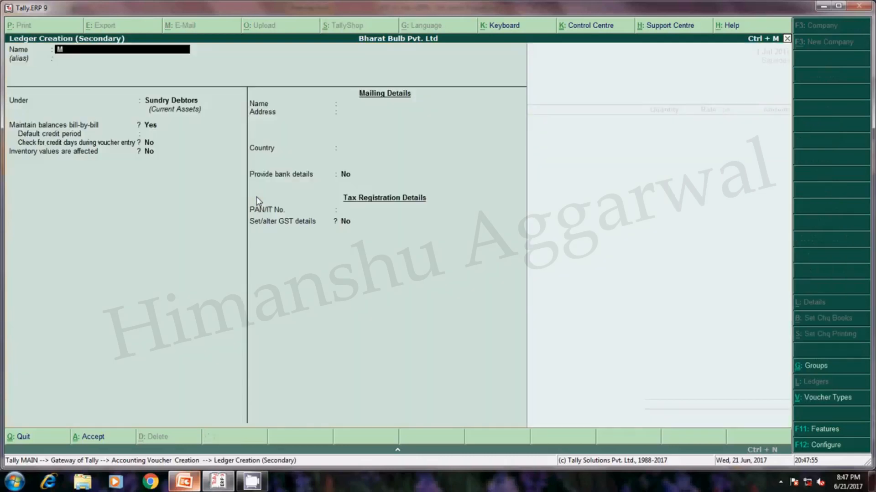
type("r. Akhb")
key("Return")
key("Return")
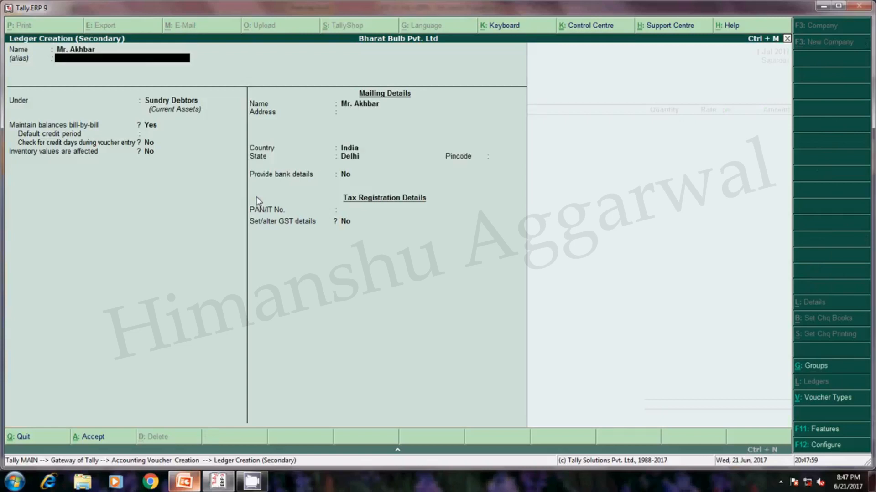
key("Return")
key("Return")
key("Return")
key("Return")
key("Return")
key("Return")
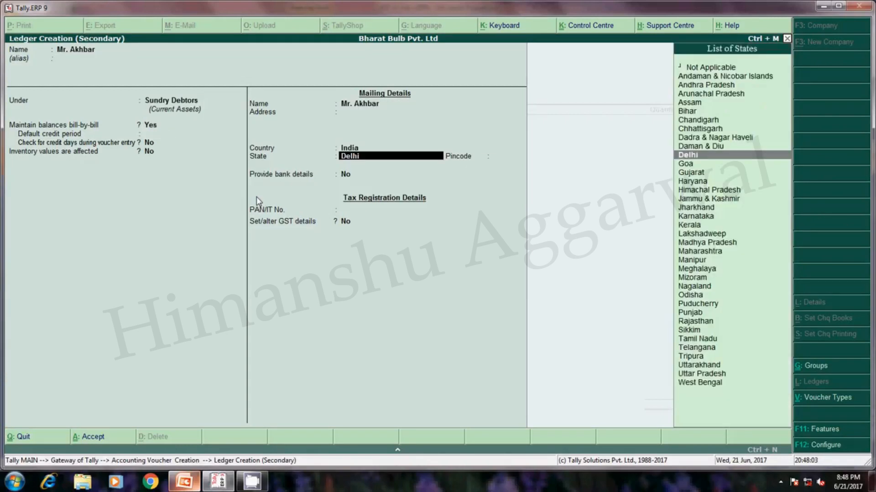
Set the customer's state to Uttar Pradesh and enable GST details for the ledger.
type("ut")
key("Return")
key("Return")
key("Return")
key("Return")
type("y")
key("Return")
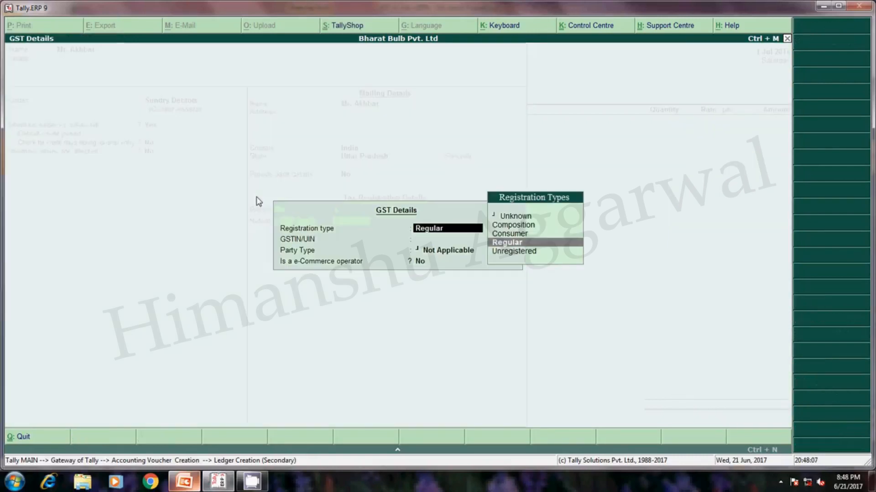
Keep the Regular registration type, copy the second customer's GSTIN from the slide and save the ledger.
key("Return")
key("alt+Tab")
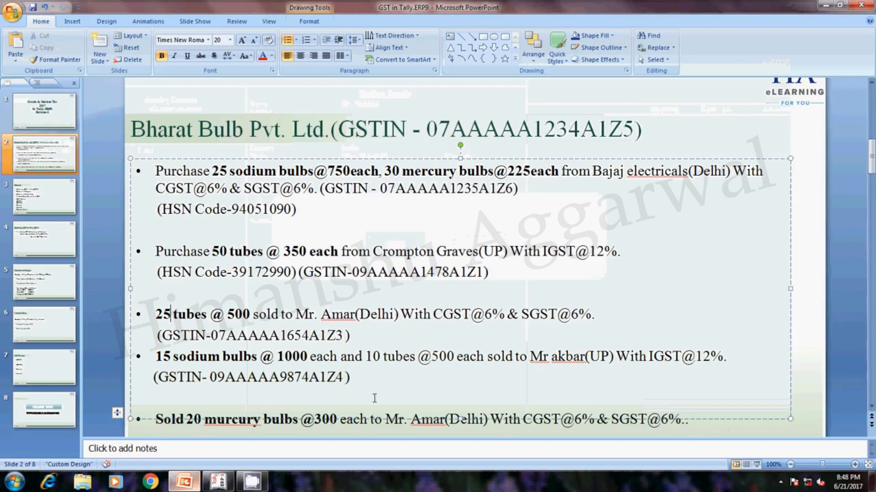
left_click_drag(346, 377, 212, 376)
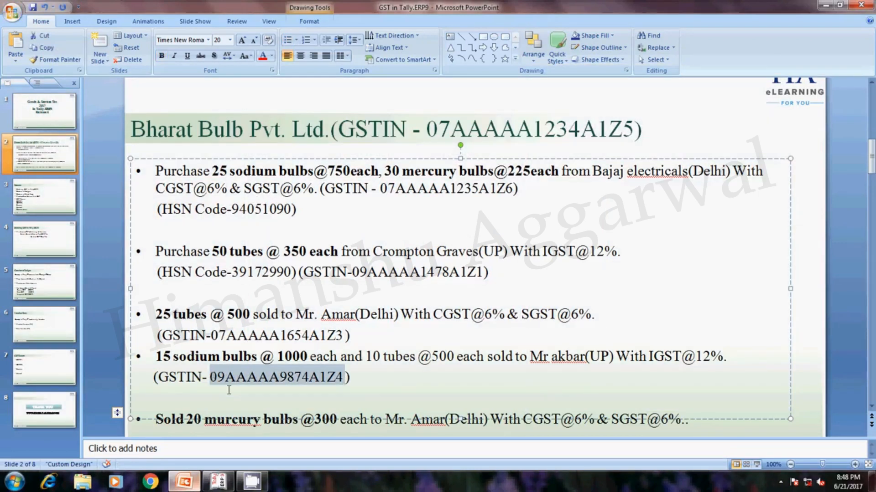
key("alt+Tab")
key("ctrl+alt+v")
key("Return")
key("Return")
key("Return")
key("Return")
Select Sales A/c for voucher BH-02 and add Sodium Bulbs with a quantity of 15 pcs, as given on the slide.
key("Return")
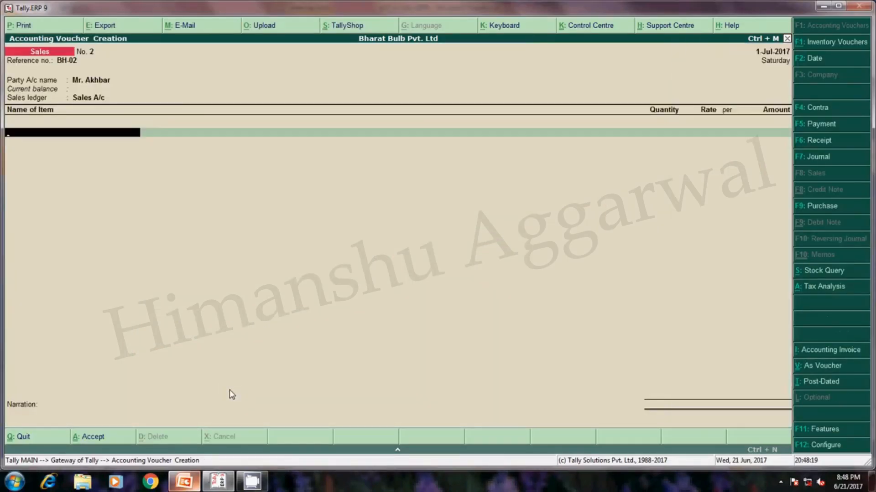
key("Down")
key("Down")
key("Down")
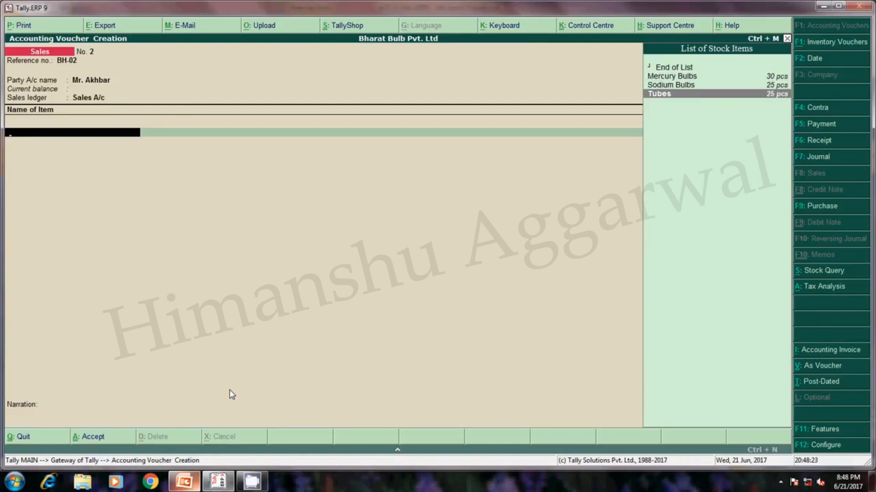
key("alt+Tab")
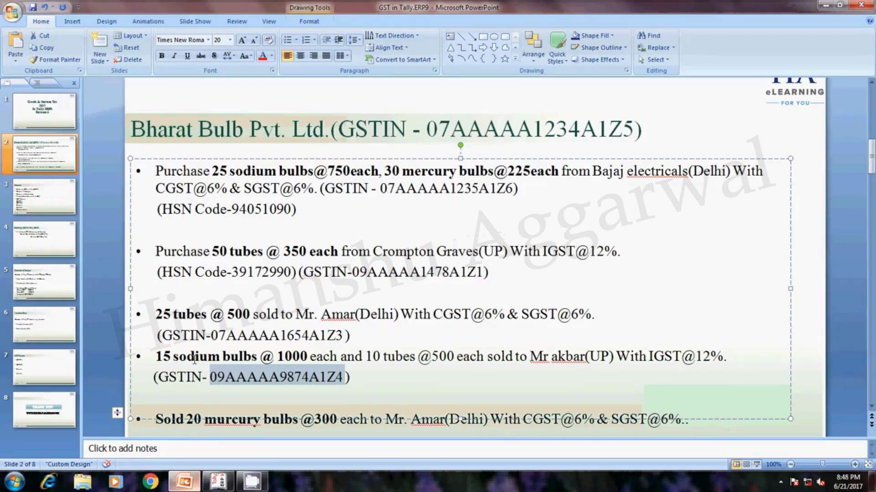
key("alt+Tab")
key("Up")
key("Return")
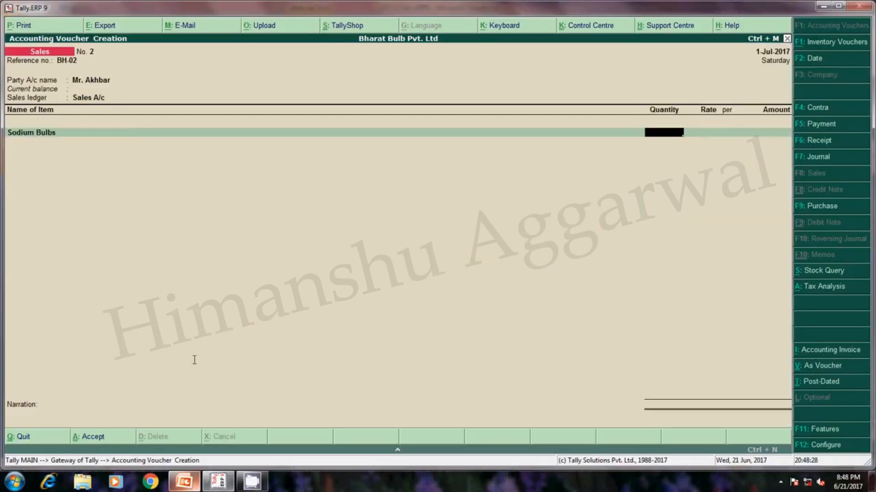
type("15")
key("Return")
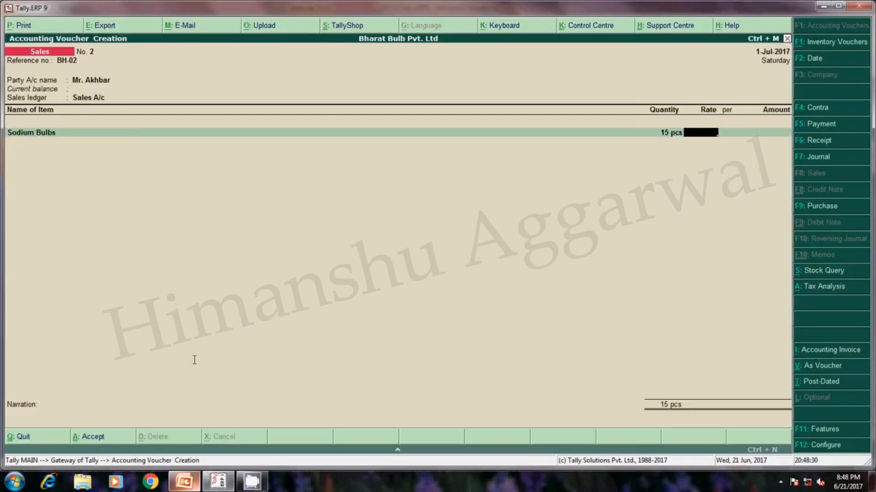
Check the sodium bulb price on the slide and set the rate to 1,000 per pcs.
key("alt+Tab")
key("alt+Tab")
type("1,000")
key("Return")
key("Return")
key("Return")
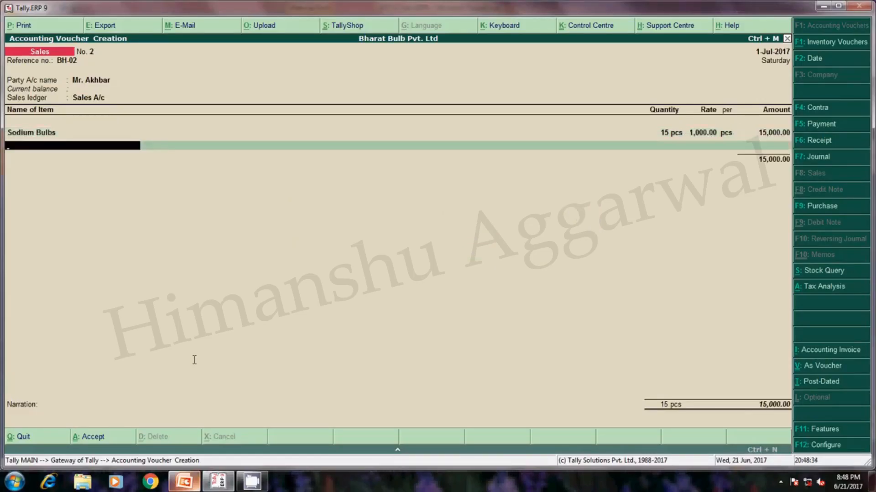
Add Tubes as the second item with a quantity of 10 pcs at a rate of 500 per pcs.
type("T")
key("Return")
key("alt+Tab")
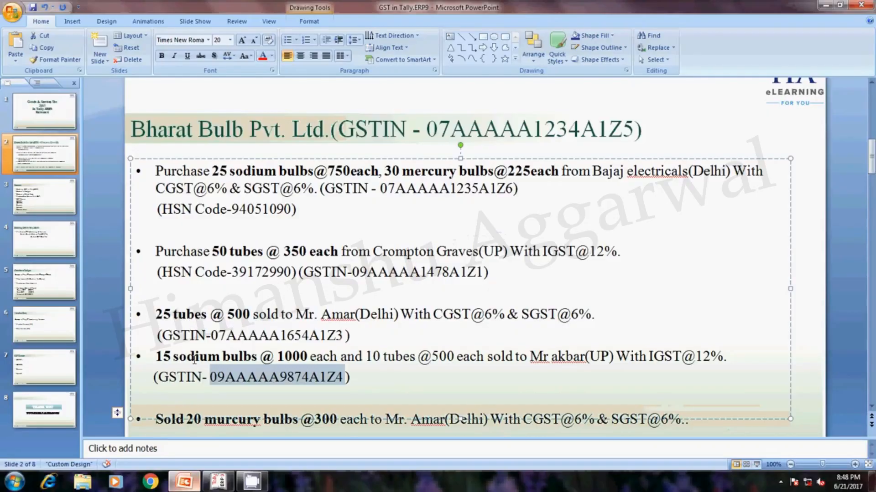
key("alt+Tab")
type("10")
key("Return")
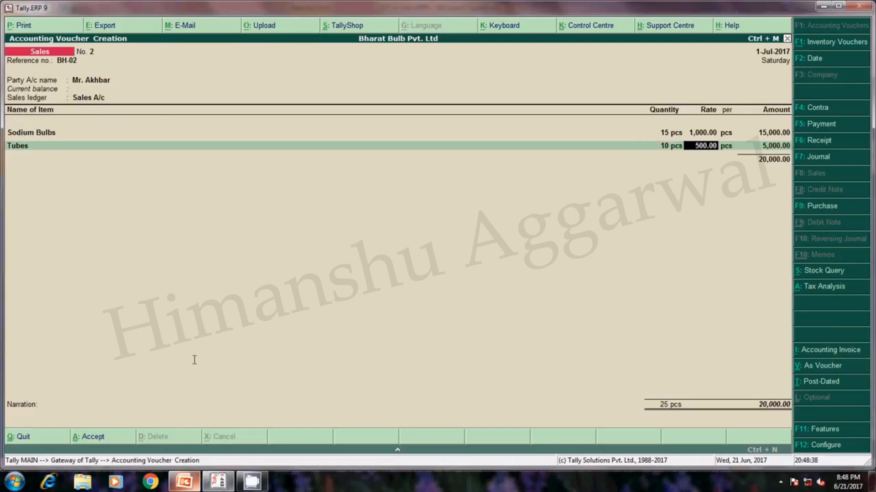
type("500")
key("Return")
key("Return")
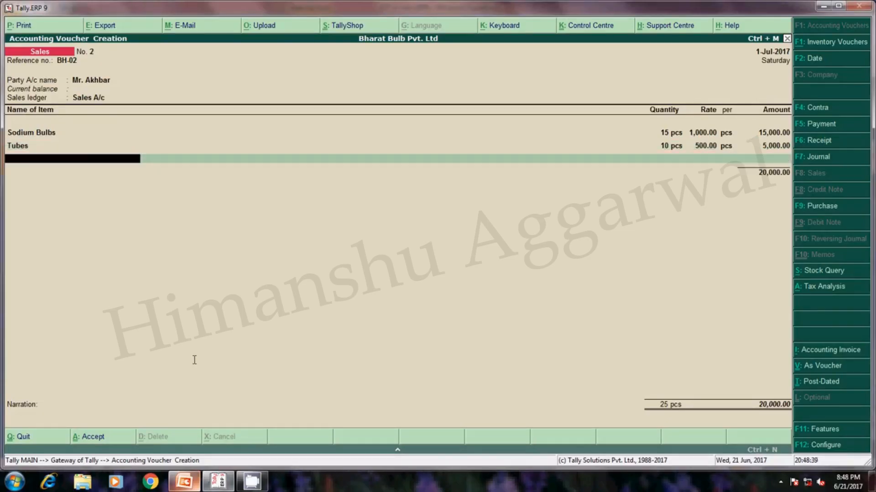
Check the sale's tax type on the slide and add the Integrated GST(IGST) ledger with its calculated amount.
key("alt+Tab")
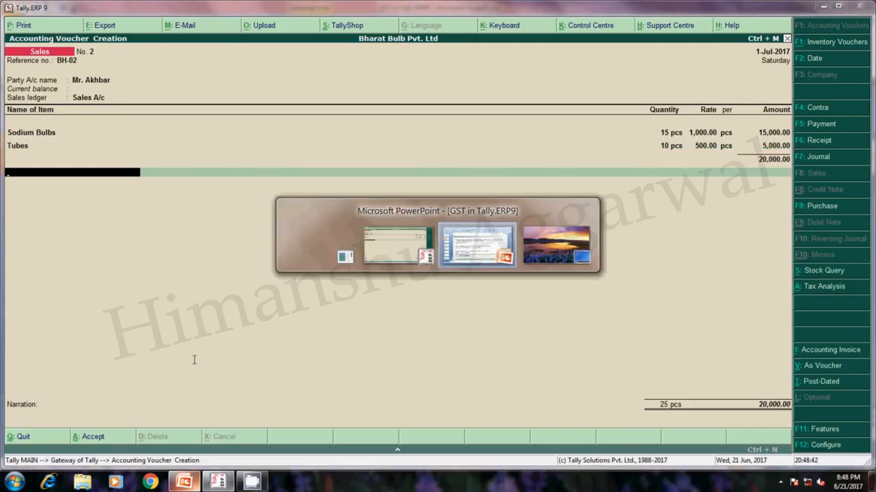
key("alt+Tab")
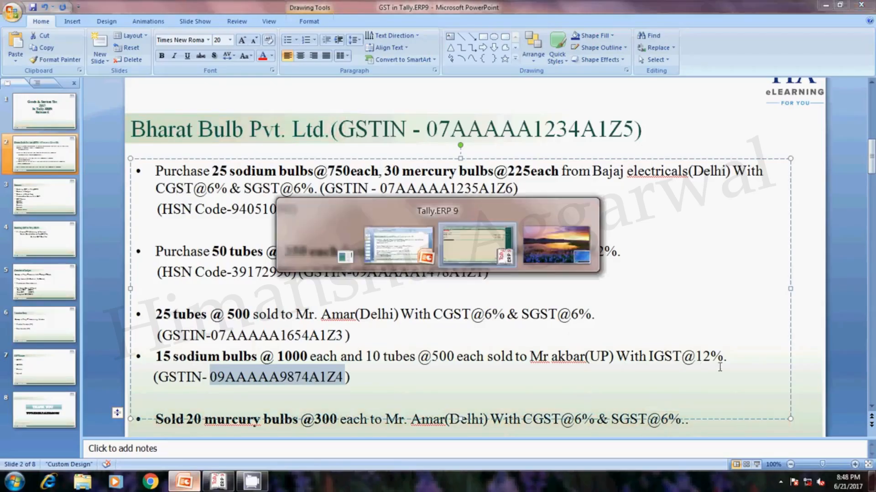
type("I")
key("Return")
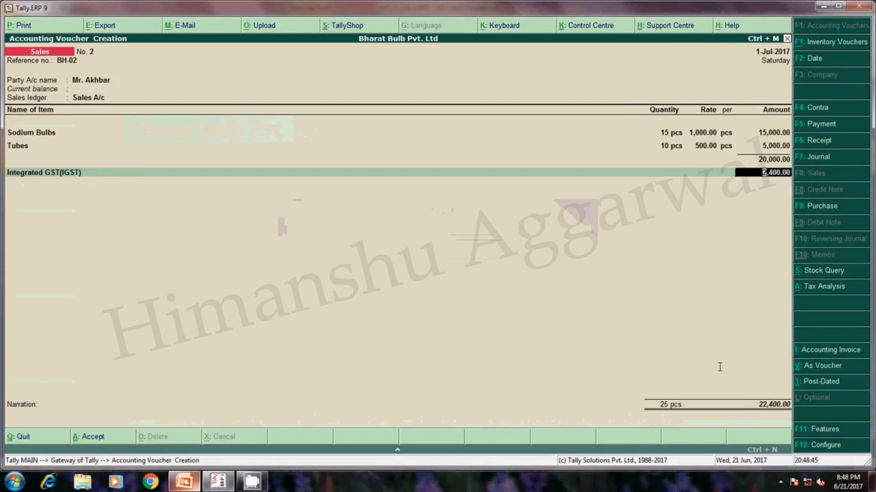
key("Return")
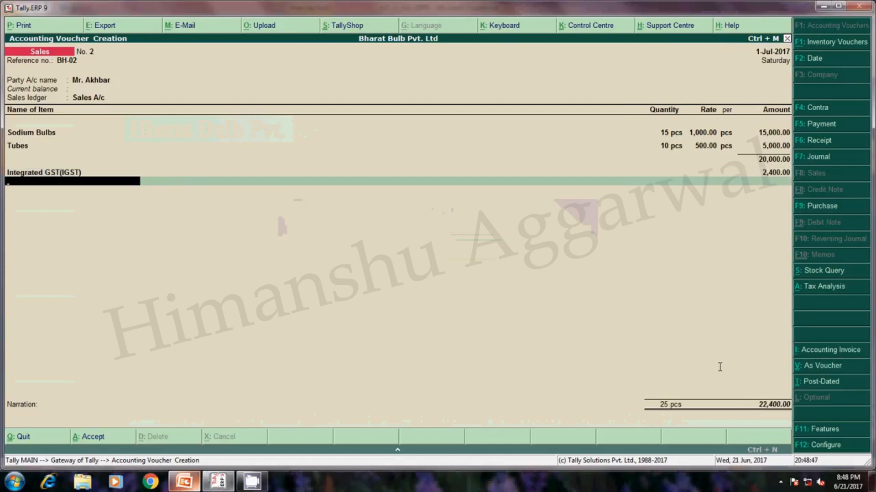
Finish the ledger entries, leave the narration blank and save sales voucher BH-02.
key("Return")
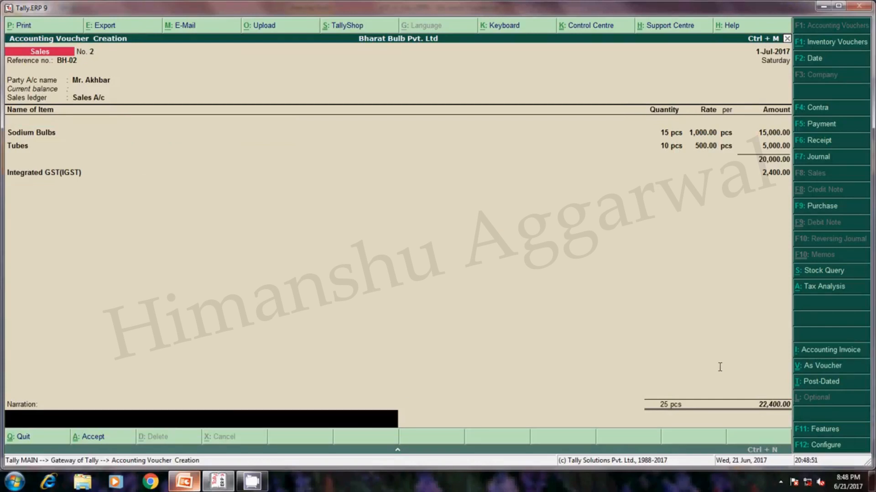
key("Return")
key("Return")
Check the next sale on the slide and start sales voucher Bh-03 for the Delhi customer with Sales A/c.
key("alt+Tab")
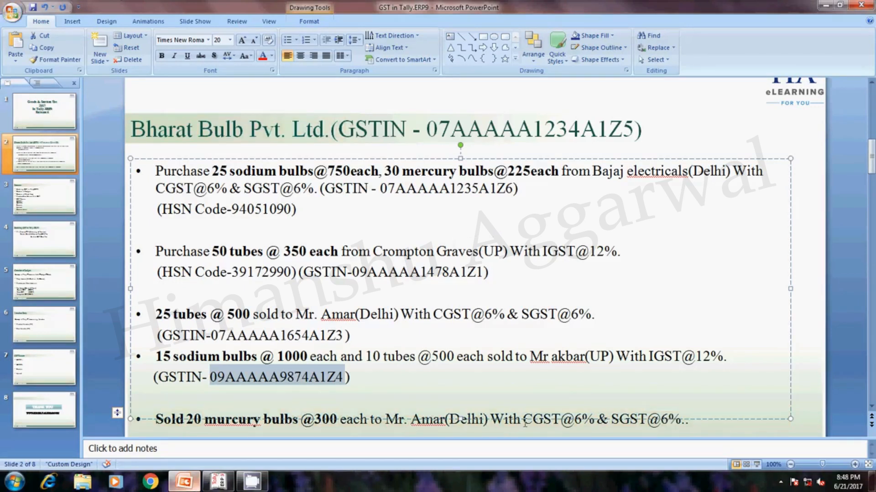
key("alt+Tab")
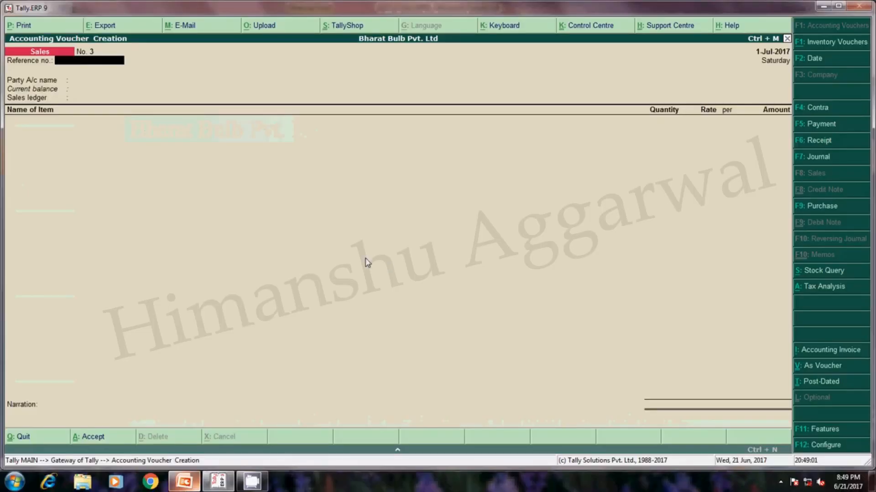
type("Bh-03")
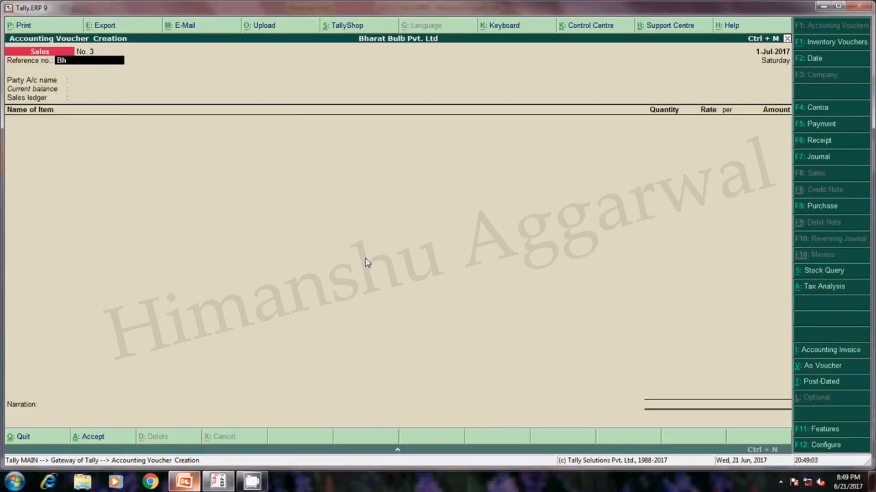
key("Return")
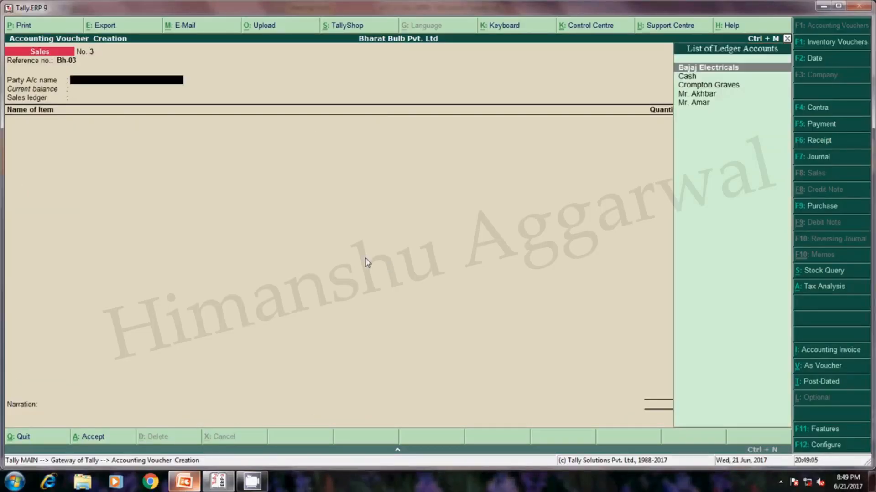
key("Down")
key("Down")
key("Down")
key("Down")
key("Return")
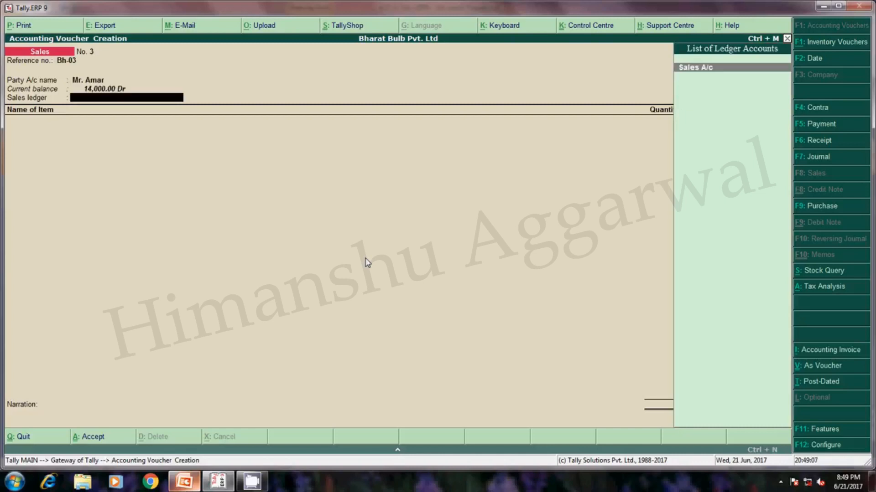
key("Return")
Add Mercury Bulbs with a quantity of 20 pcs at a rate of 300 per pcs, as given on the slide.
key("alt+Tab")
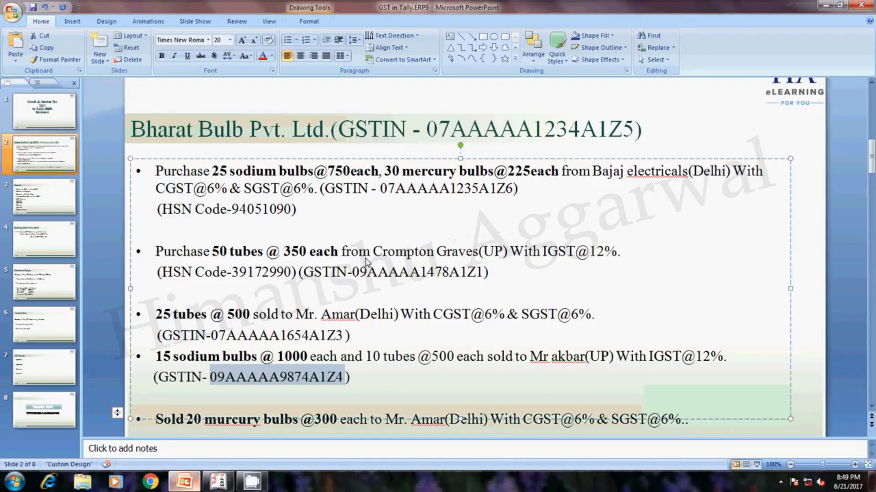
key("alt+Tab")
key("Down")
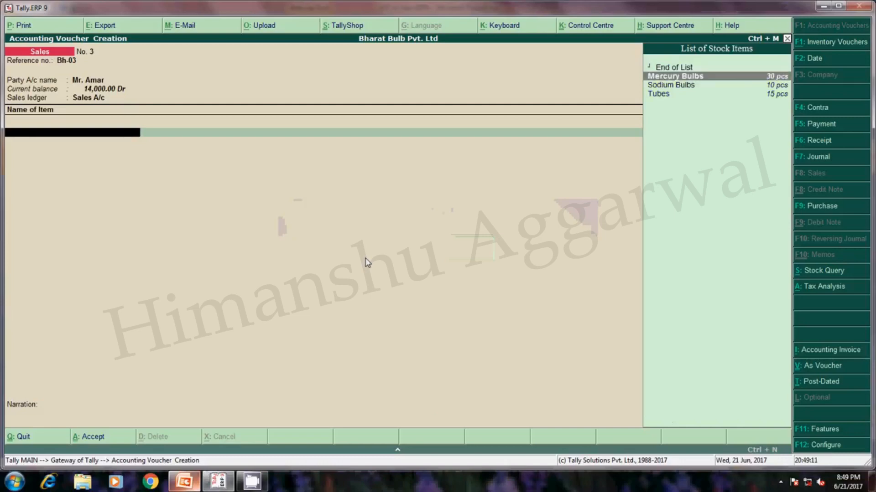
key("Return")
key("alt+Tab")
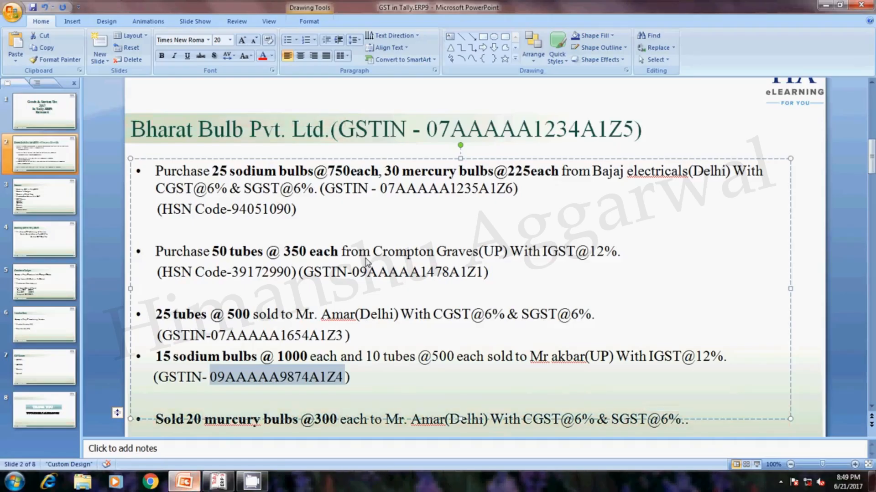
key("alt+Tab")
type("20")
key("Return")
type("300")
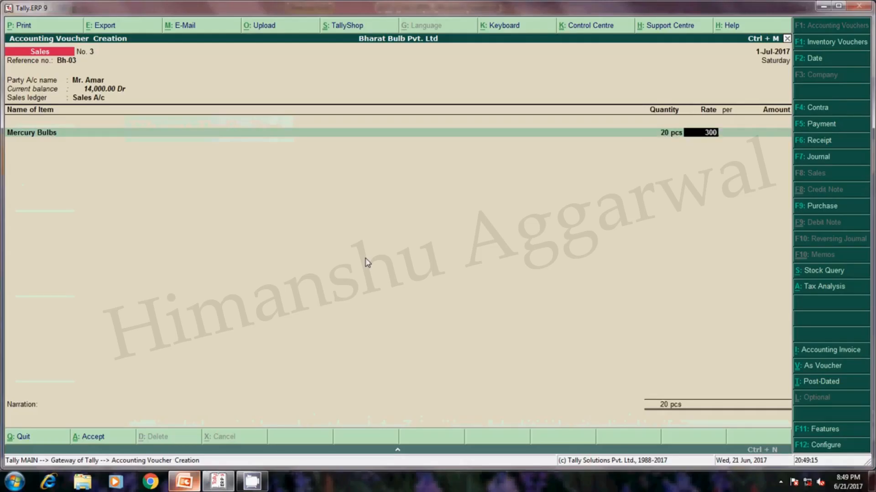
key("Return")
key("Return")
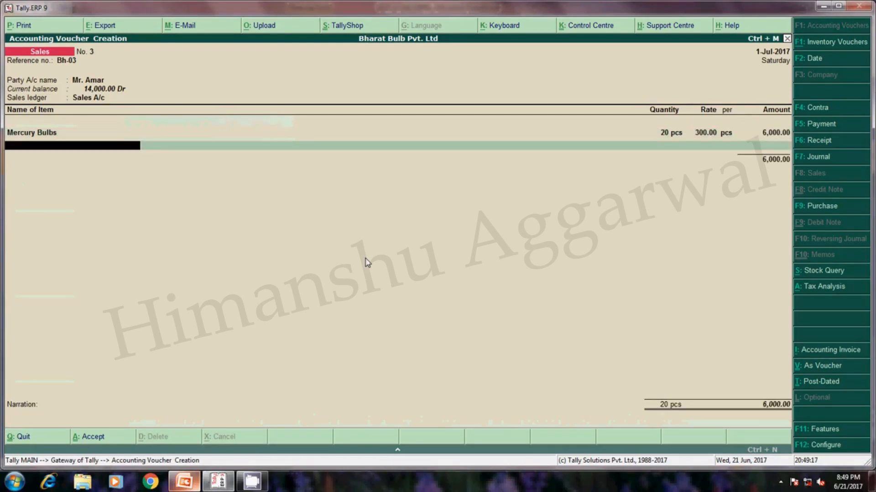
Add the State GST(SGST) and Central GST(CGST) ledgers with their calculated amounts, then save voucher Bh-03 and leave voucher entry.
key("Return")
type("St")
key("Return")
key("Return")
type("C")
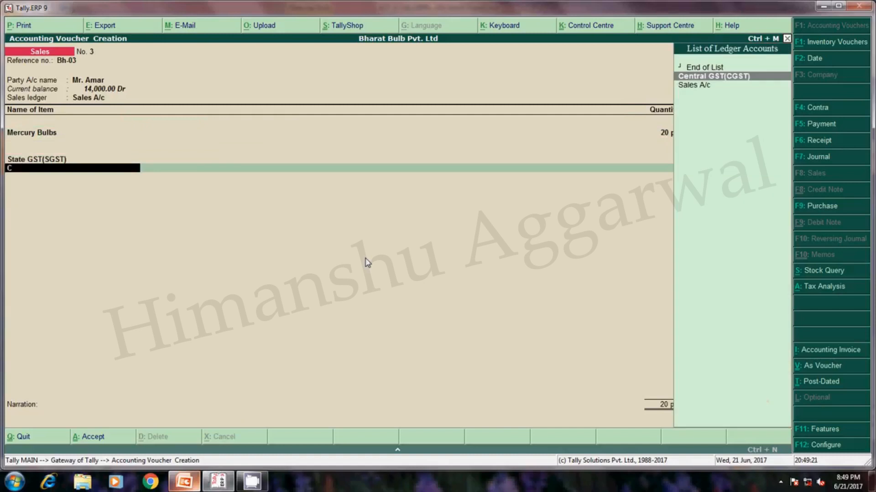
key("Return")
key("Return")
key("Return")
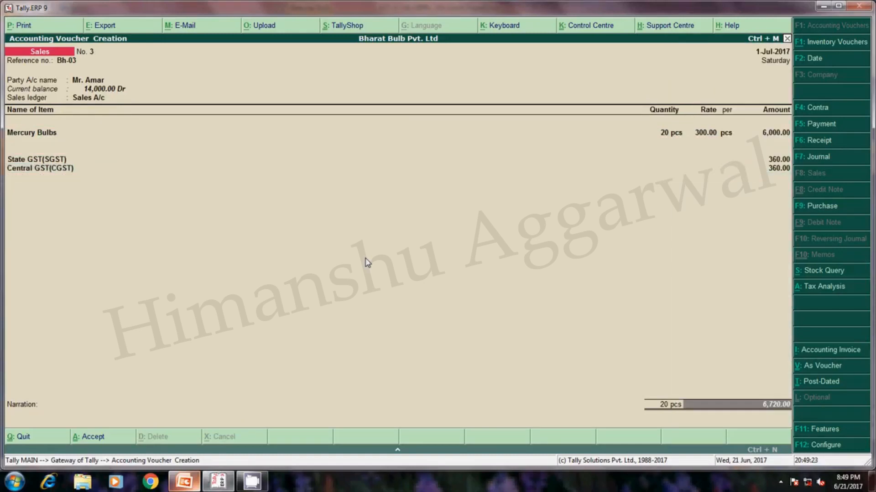
key("Return")
key("Return")
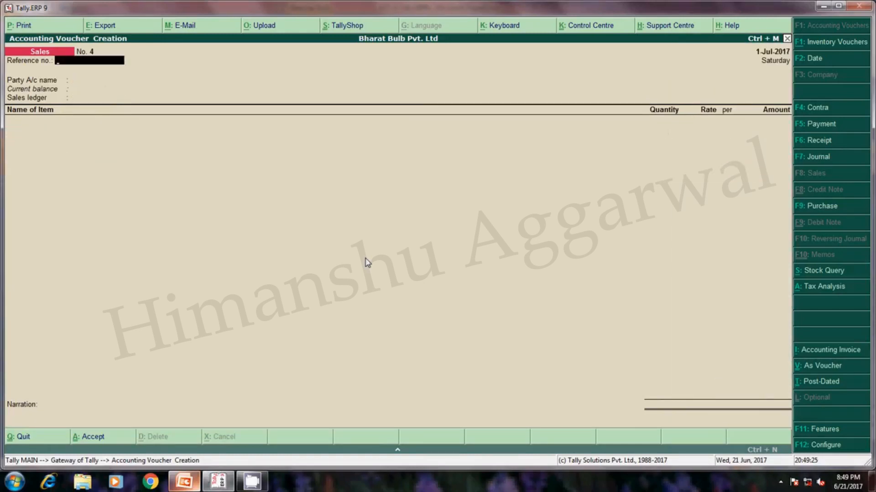
key("Escape")
key("Return")
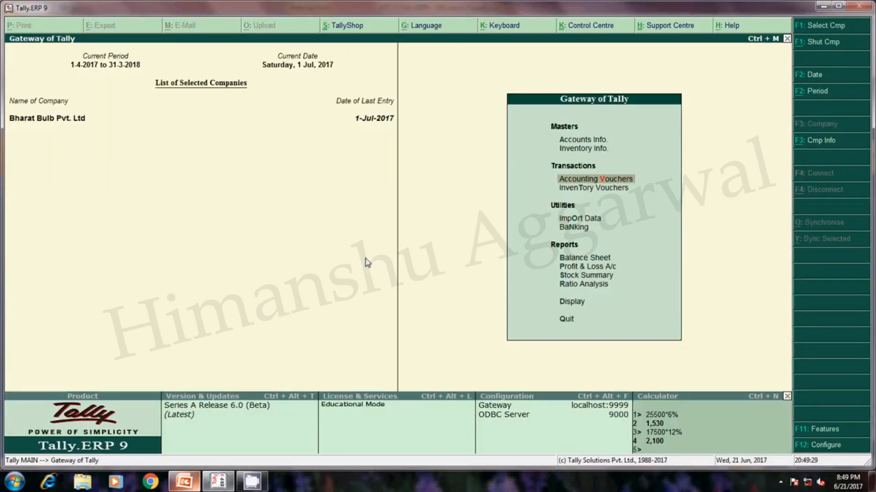
Open the GSTR-1 report among the statutory GST reports.
key("alt+Tab")
key("alt+Tab")
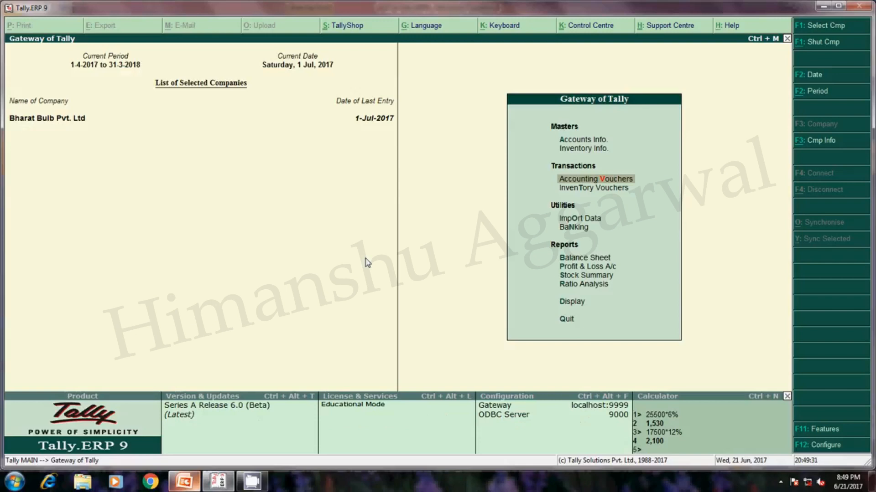
key("Down")
key("Down")
key("Down")
key("Down")
key("Down")
key("Down")
key("Down")
key("Down")
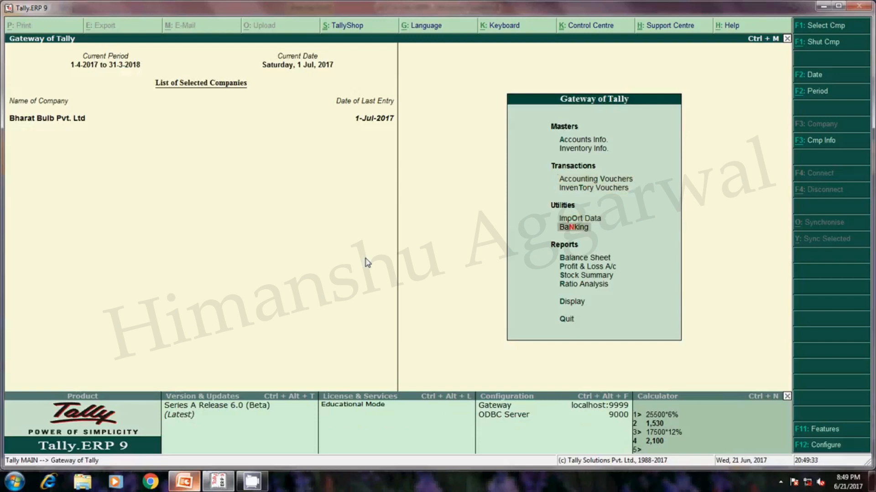
key("Return")
key("Down")
key("Down")
key("Down")
key("Down")
key("Down")
key("Down")
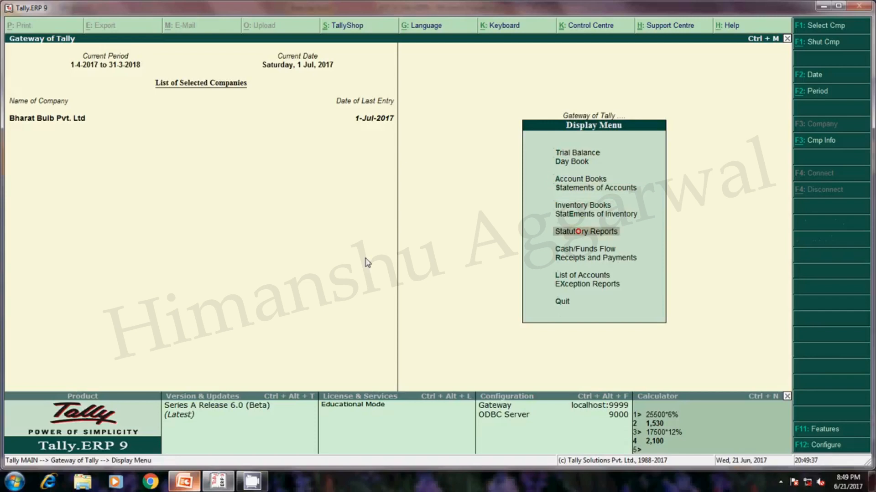
key("Return")
key("Return")
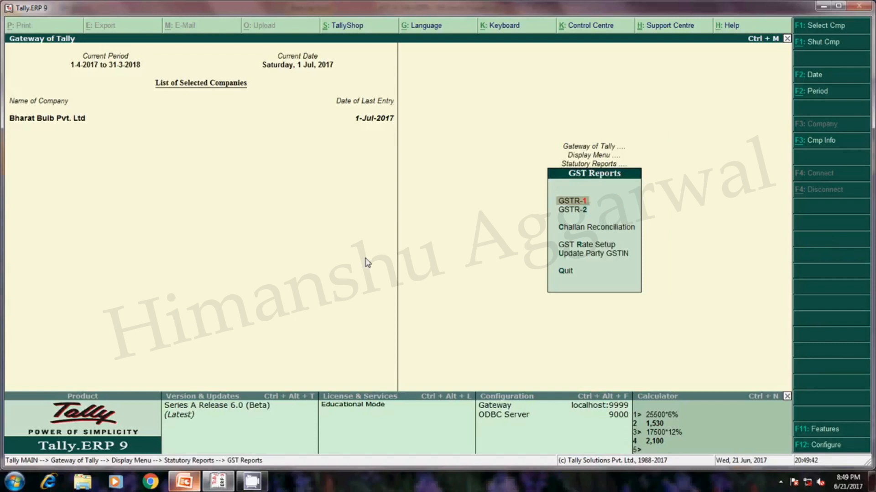
key("Return")
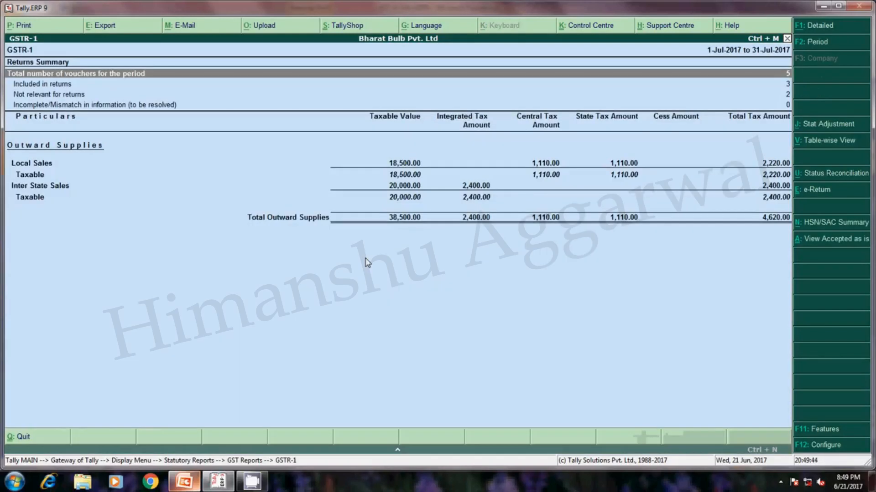
Review the voucher counts in the GSTR-1 returns summary and close the report.
key("Down")
key("Down")
key("Down")
key("Up")
key("Up")
key("Up")
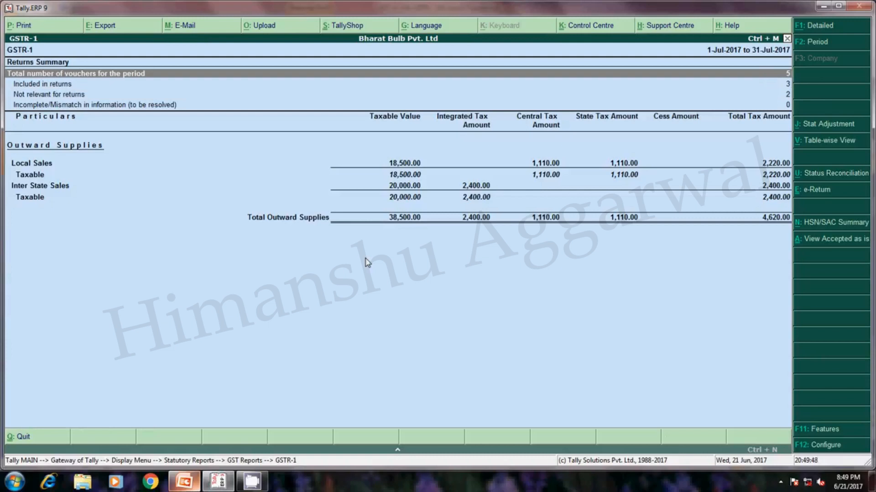
key("Down")
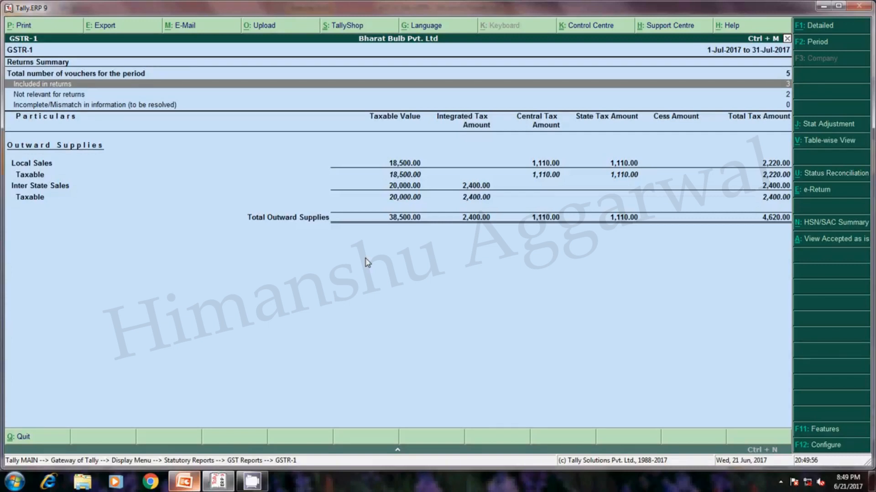
key("Escape")
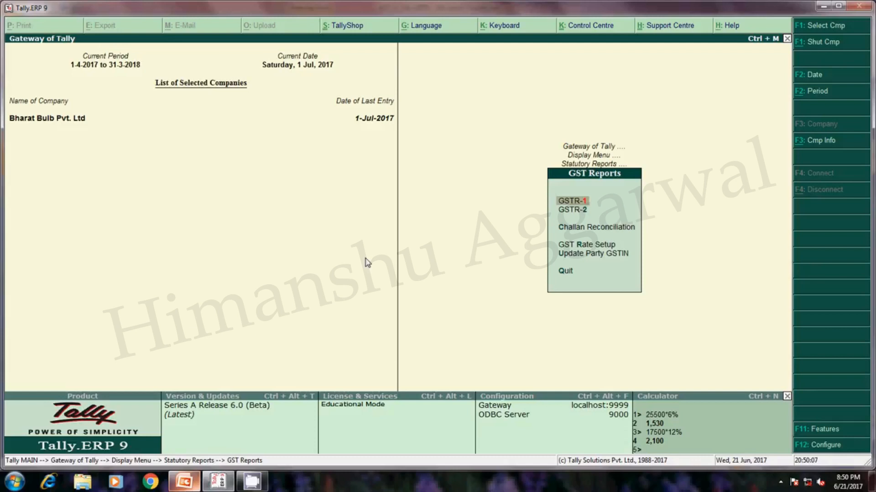
Reopen GSTR-1 and examine the taxable values and tax amounts of the local and inter-state sales.
key("Return")
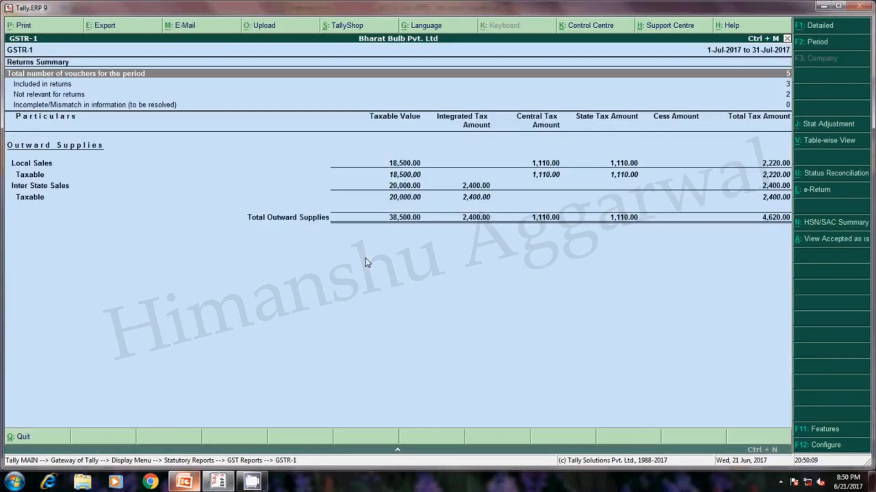
key("Down")
key("Down")
key("Down")
key("Down")
key("Down")
key("Down")
key("Down")
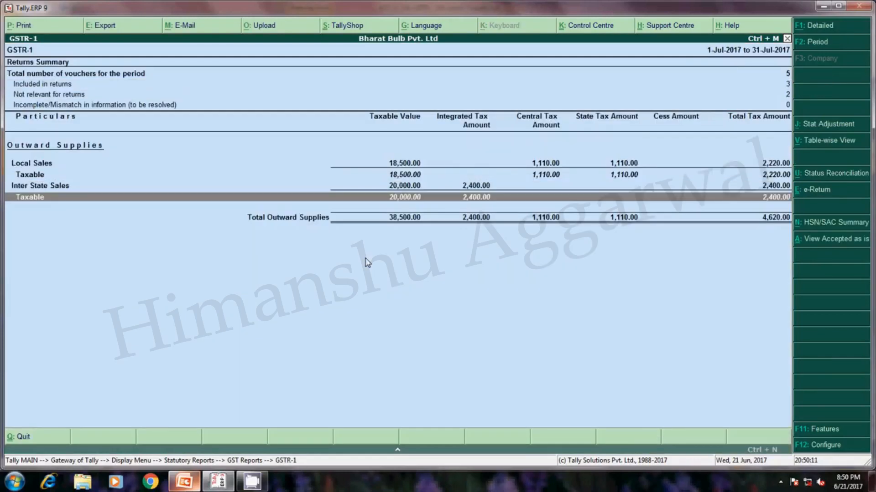
key("Up")
key("Up")
key("Up")
key("Down")
key("Down")
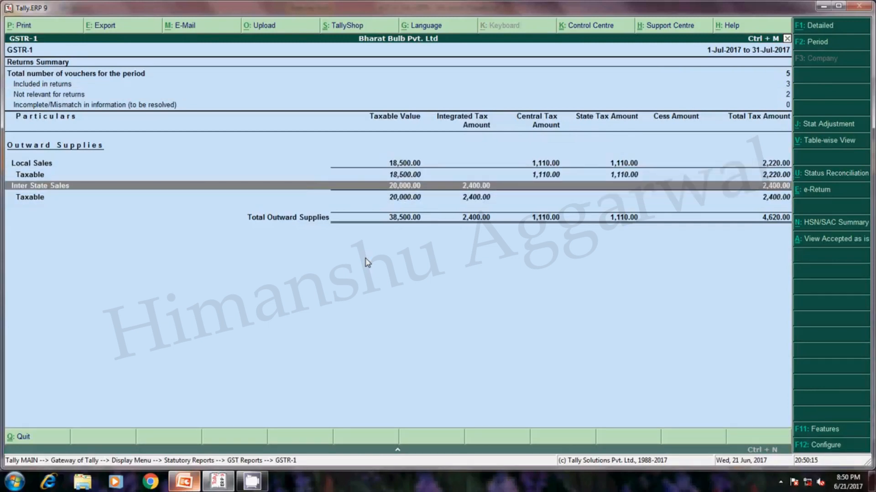
key("Up")
key("Up")
key("Down")
key("Up")
key("Down")
key("Up")
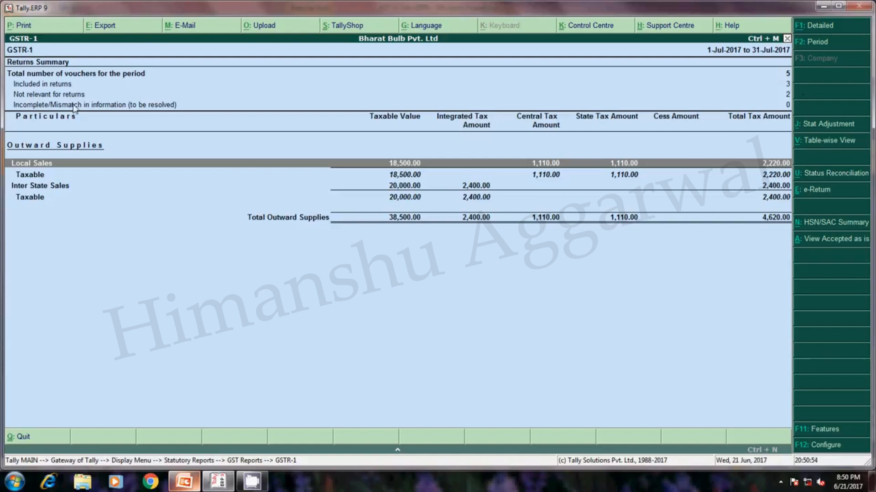
Look into the vouchers not relevant for returns in GSTR-1 and return to the GST reports list.
left_click(787, 96)
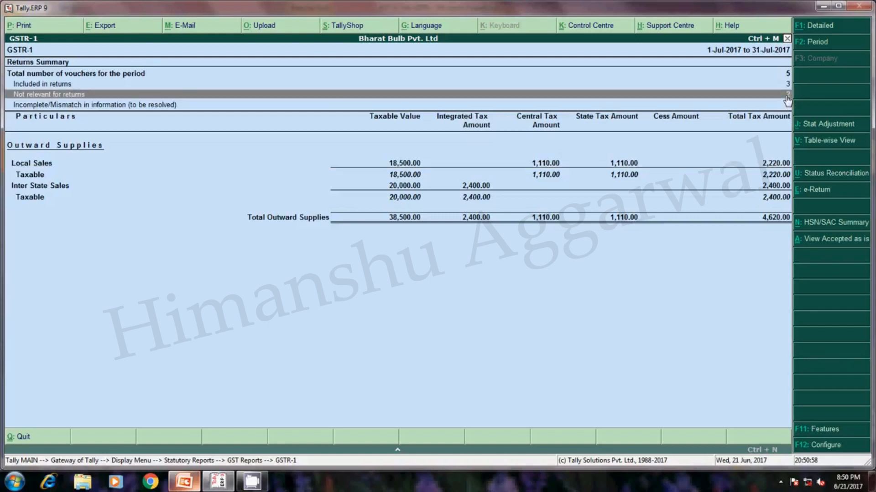
key("Return")
key("Return")
key("Escape")
key("Escape")
key("Escape")
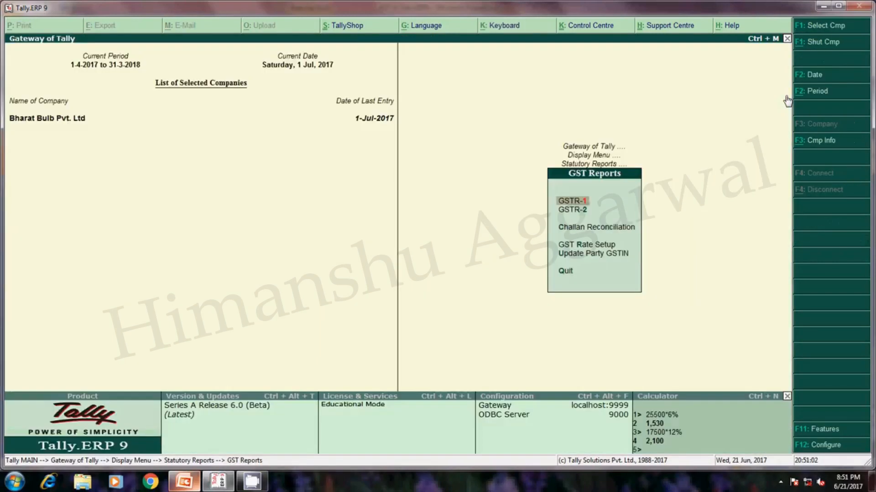
Open the GSTR-2 report and examine the taxable values and tax amounts of the local and inter-state purchases.
key("Down")
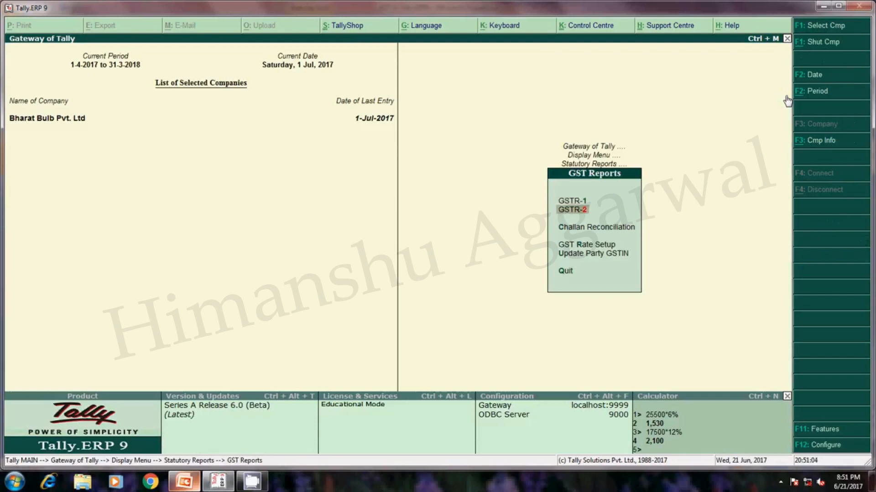
key("Return")
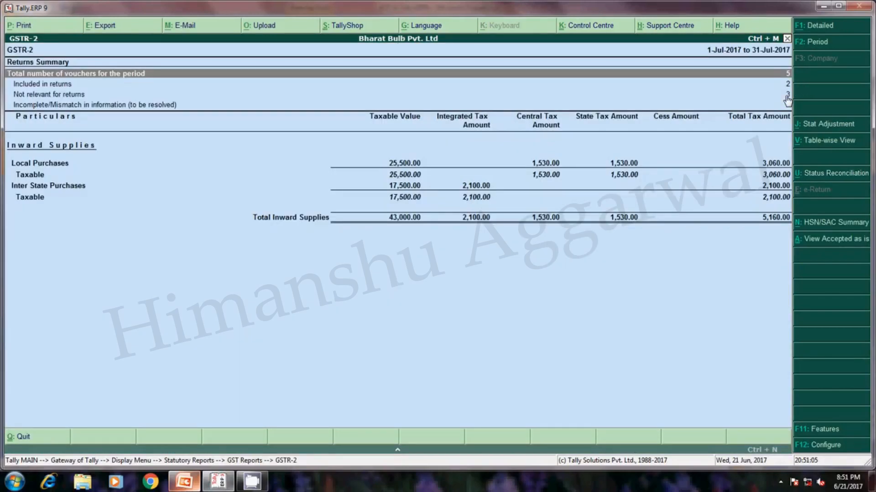
key("Down")
key("Down")
key("Down")
key("Down")
key("Up")
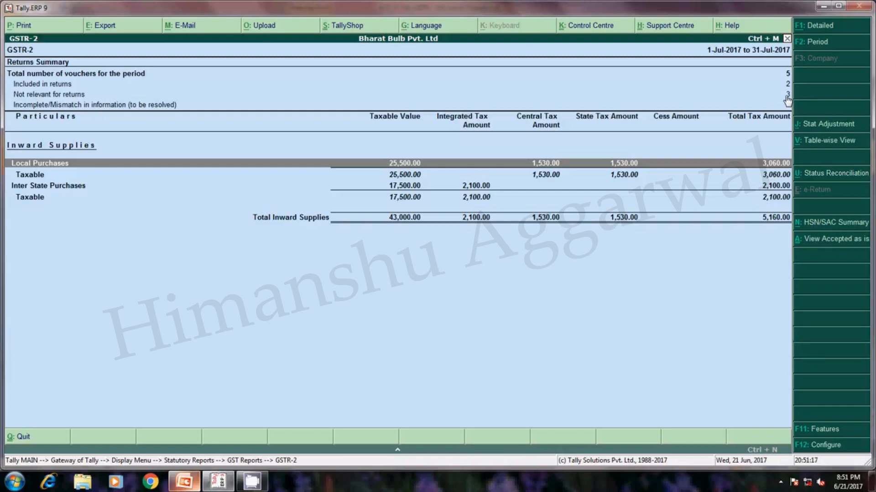
key("Down")
key("Down")
key("Down")
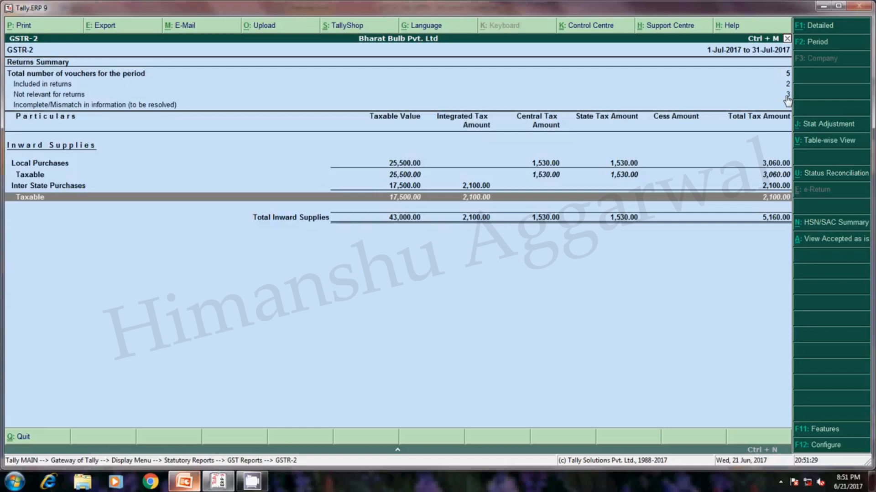
View GSTR-2 in the table-wise layout and switch back to the default view.
left_click(826, 142)
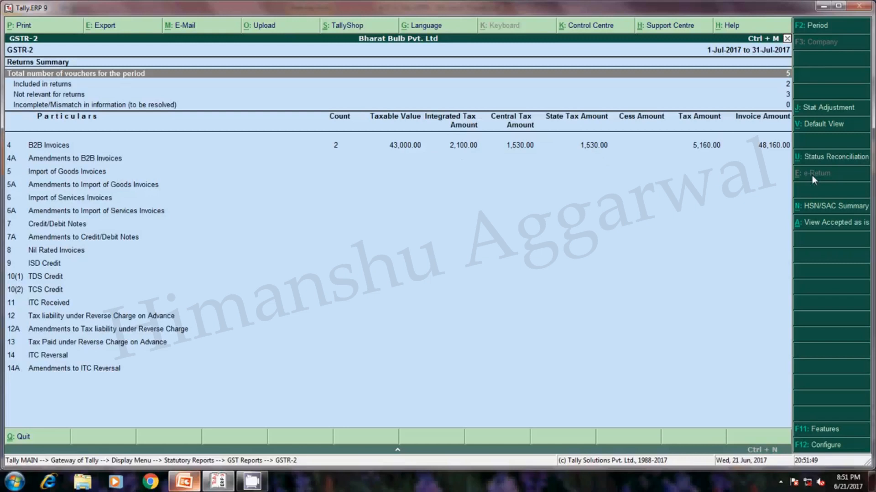
left_click(820, 134)
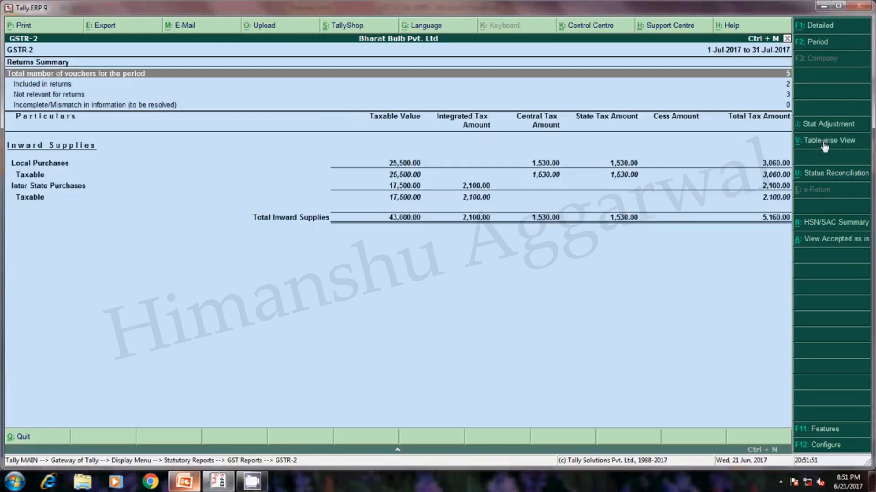
Switch GSTR-2 to the table-wise layout, then look at GSTR-1 and return to the GST reports list.
left_click(824, 146)
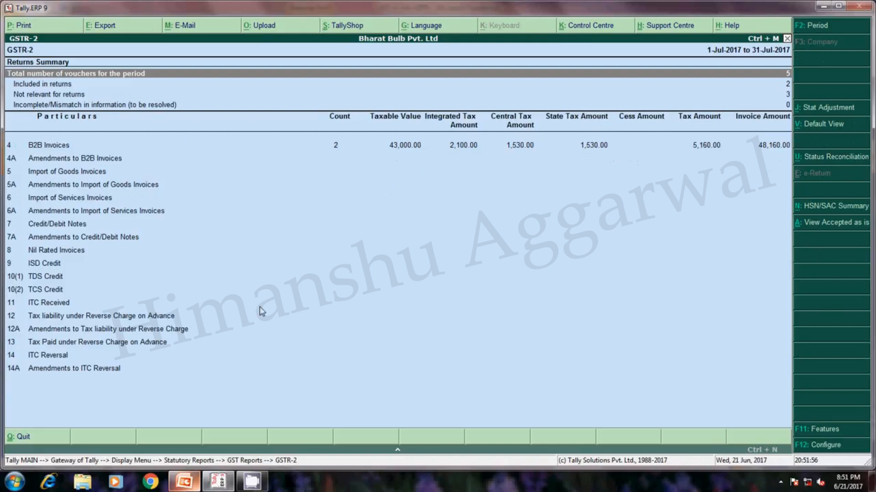
key("Escape")
key("Up")
key("Return")
key("Escape")
View the Challan Reconciliation report's list of payment vouchers and return to the GST reports list.
key("Down")
key("Down")
key("Return")
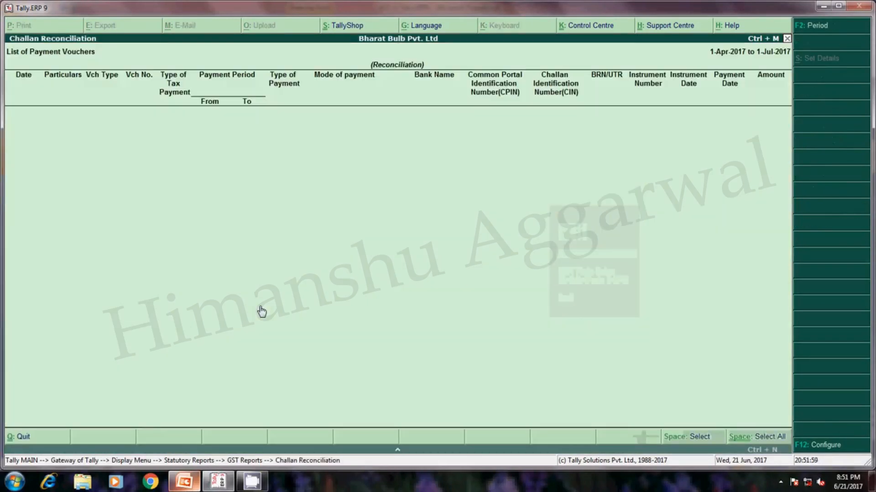
key("Escape")
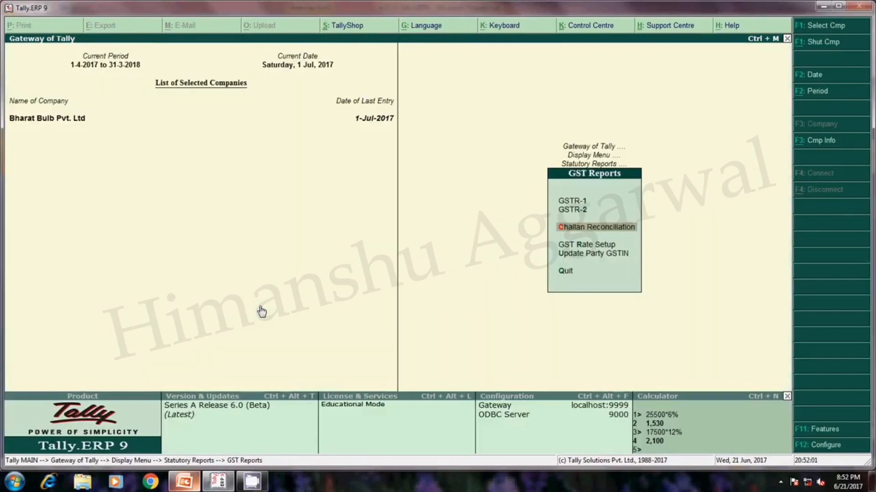
key("Down")
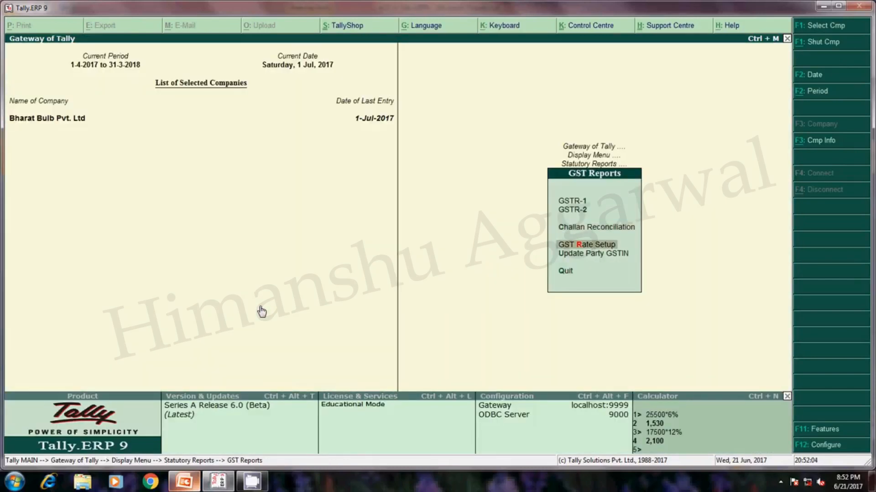
Look through GSTR-2 and GSTR-1 once more and return to the Gateway of Tally.
key("Up")
key("Up")
key("Up")
key("Down")
key("Return")
key("Escape")
key("Up")
key("Return")
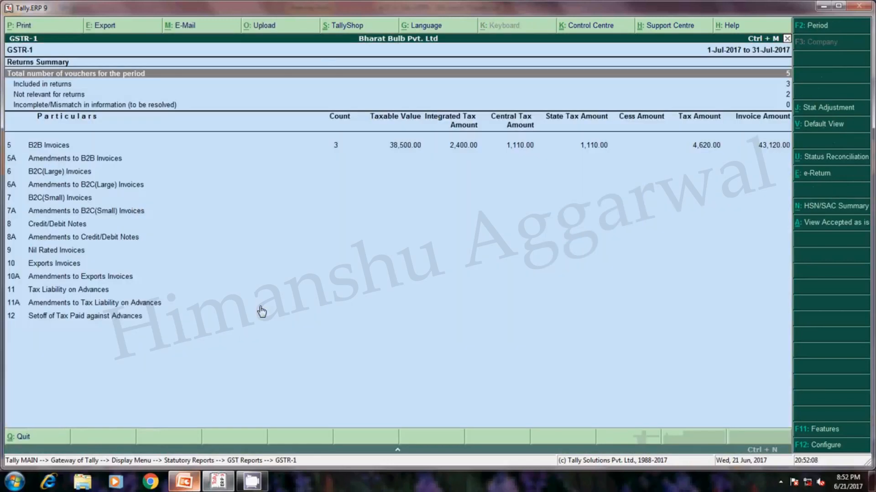
key("Escape")
key("Escape")
key("Escape")
key("Escape")
key("Escape")
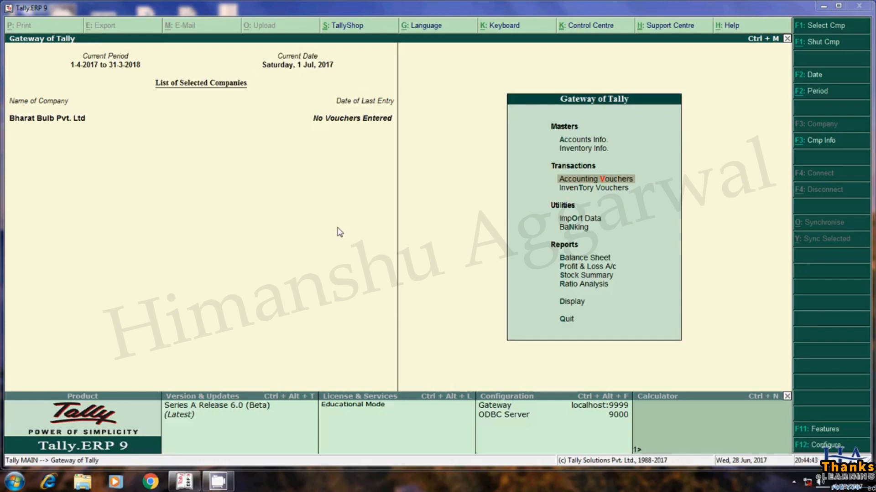
Open the GST details of Bharat Bulb Pvt. Ltd from the company's statutory and taxation features.
left_click(595, 221)
key("Up")
key("Up")
key("Up")
key("Up")
key("Down")
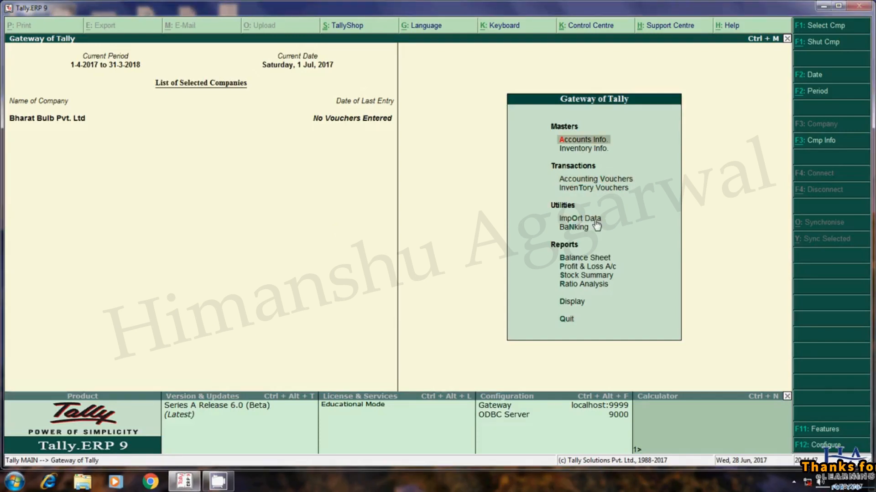
key("F11")
key("F3")
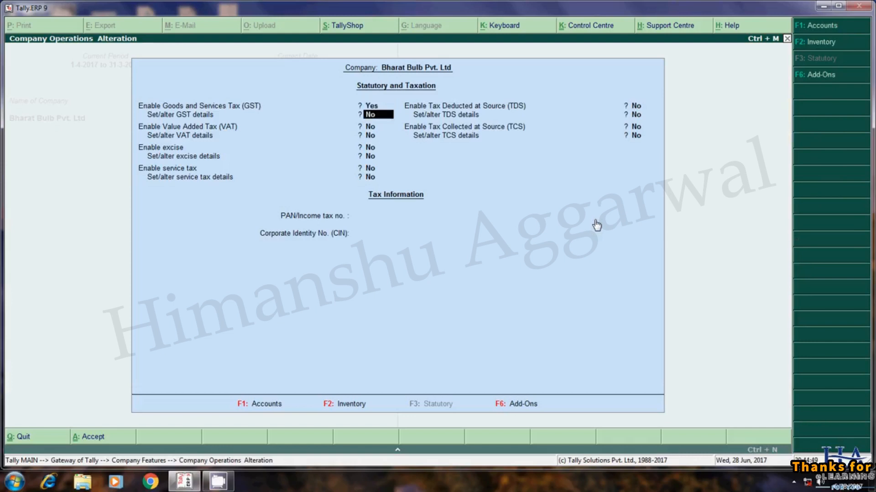
key("Return")
type("y")
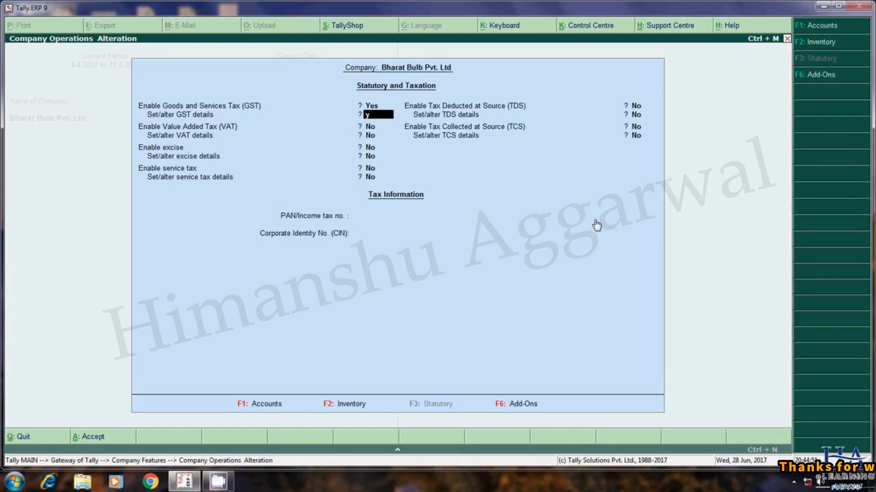
key("Return")
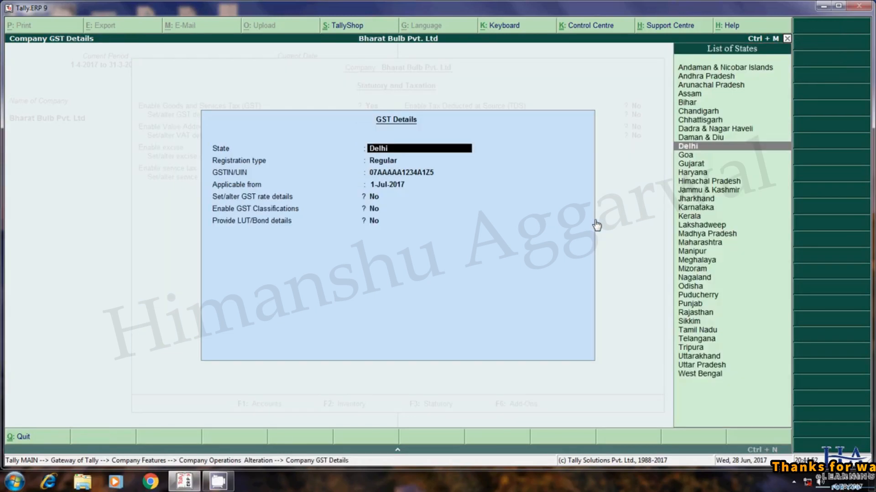
Check the company's state, registration type, GSTIN and GST applicability date, and accept the GST details.
key("Return")
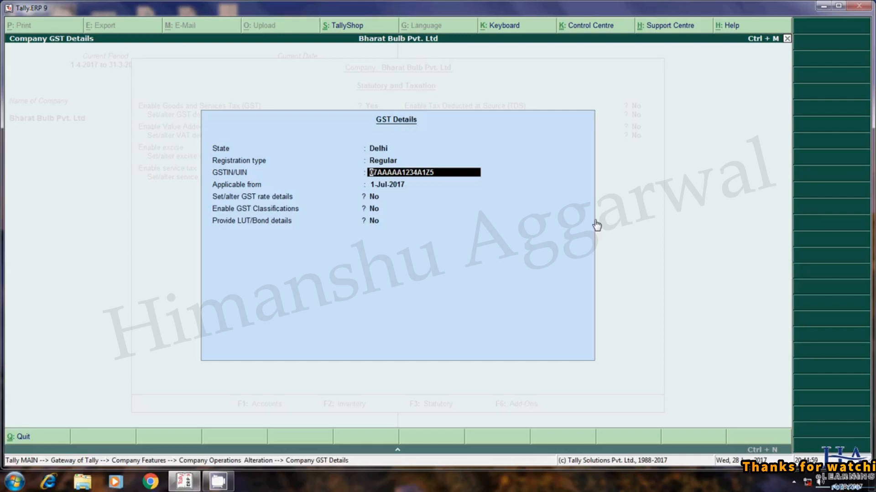
key("Return")
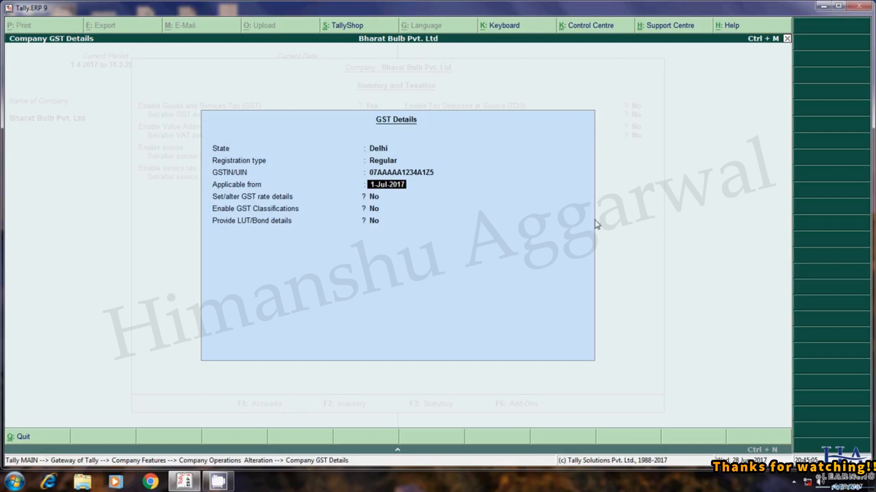
key("Return")
key("Return")
key("Return")
key("Return")
key("Return")
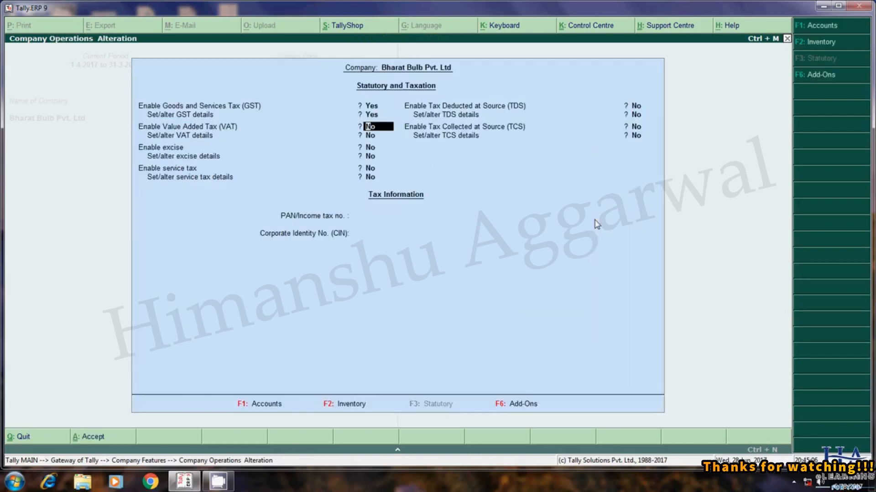
Go through the remaining statutory and tax information settings and return to the Gateway of Tally.
key("Return")
key("Return")
key("Return")
key("Return")
key("Return")
key("Return")
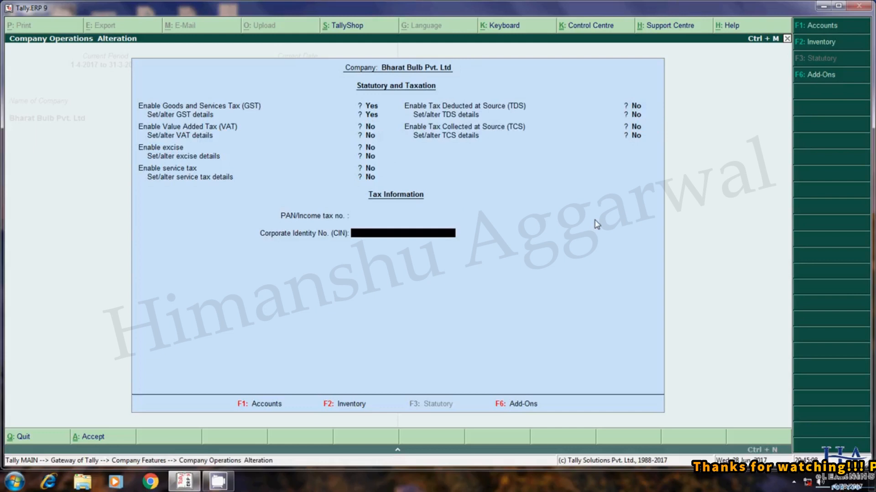
key("Return")
key("Return")
key("Escape")
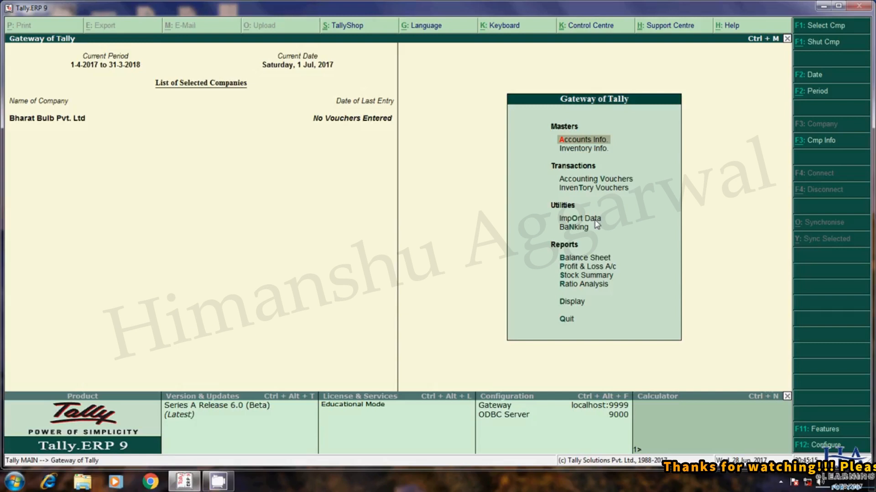
Open the Bajaj Electricals ledger for alteration and check the group it is placed under.
key("Return")
key("Down")
key("Return")
key("Down")
key("Return")
key("Return")
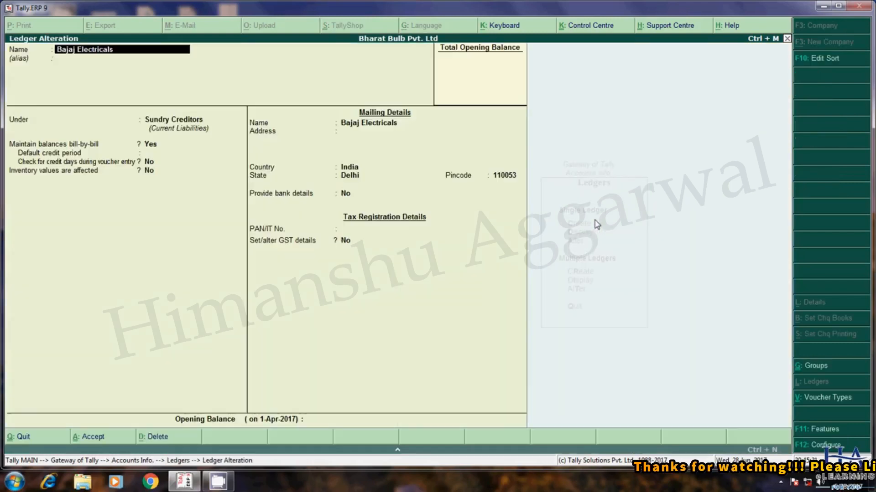
key("Return")
key("Return")
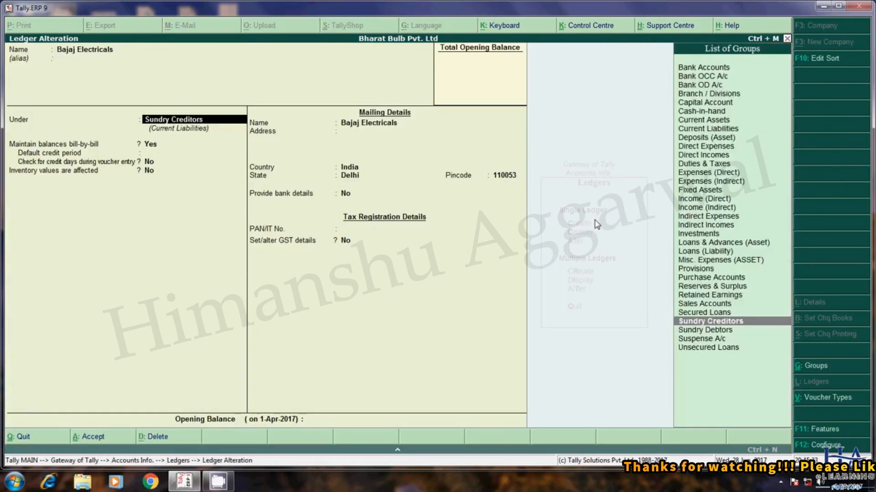
Check the bill-by-bill, mailing and tax registration settings of the Bajaj Electricals ledger.
key("Return")
key("Return")
key("Return")
key("Return")
key("Return")
key("Return")
key("Return")
key("Return")
key("Return")
key("Return")
key("Return")
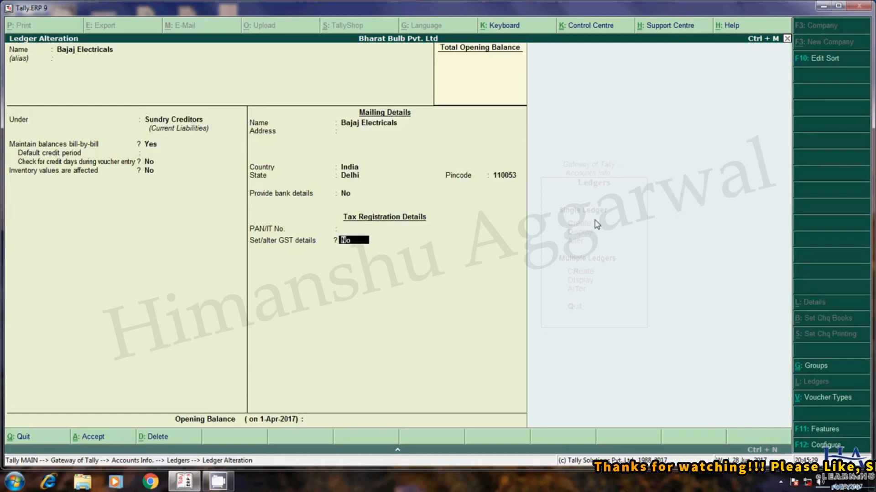
Open the GST details of Bajaj Electricals, check the registration type and GSTIN, and accept the ledger.
type("y")
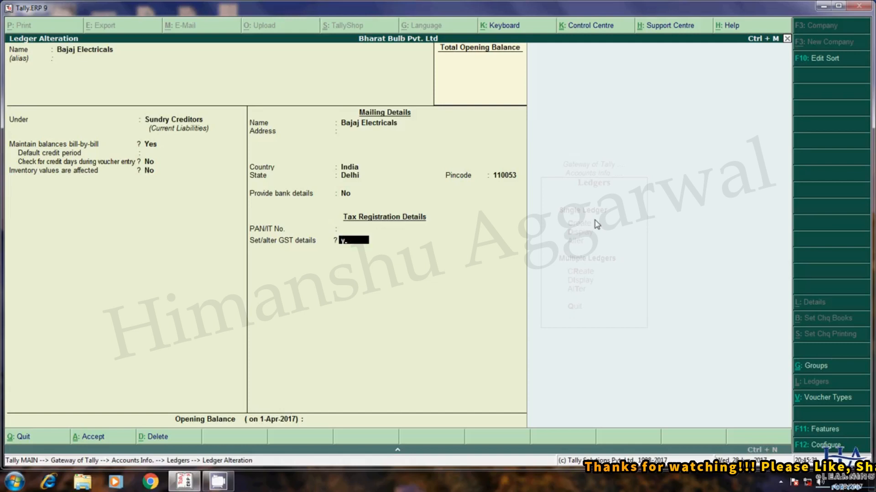
key("Return")
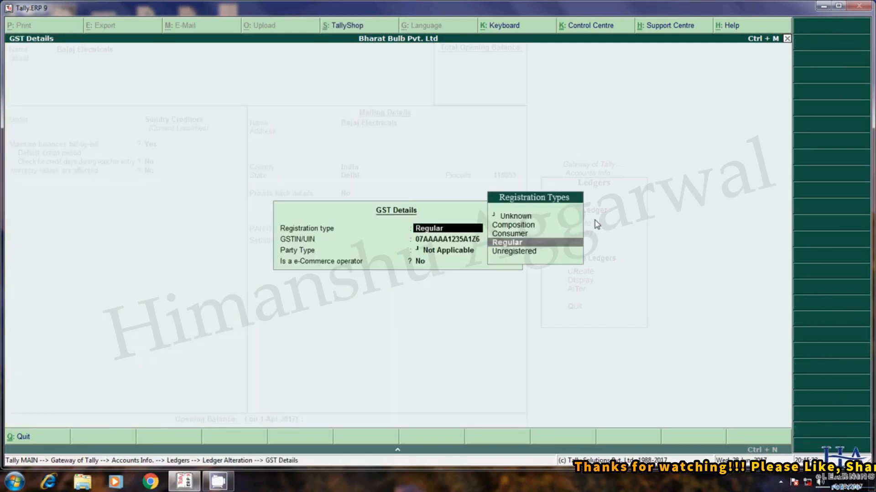
key("Return")
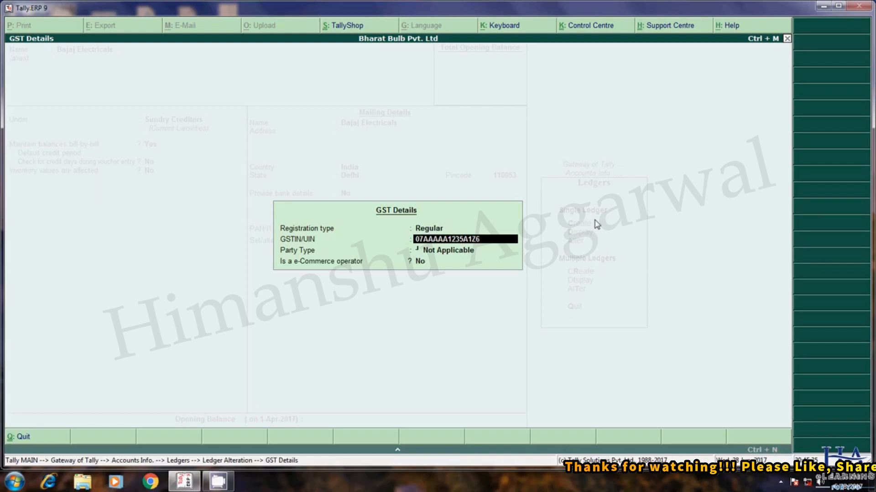
key("Return")
key("Return")
key("Return")
key("Return")
key("Return")
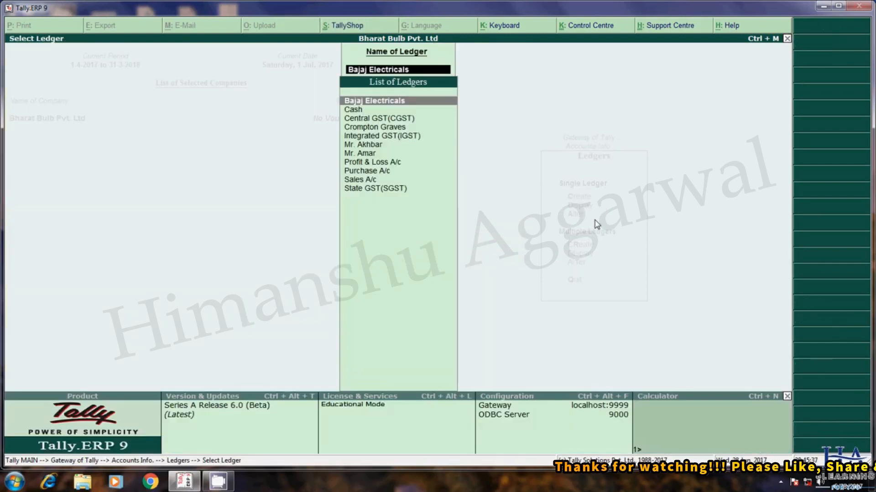
Open the Purchase A/c ledger for alteration and check its group.
key("Down")
key("Down")
key("Down")
key("Down")
key("Down")
key("Down")
key("Down")
key("Down")
key("Down")
key("Up")
key("Return")
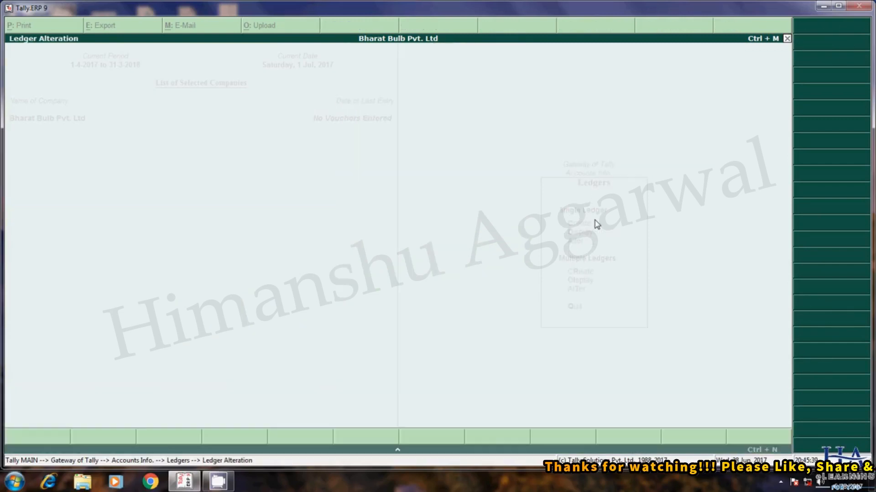
key("Return")
key("Return")
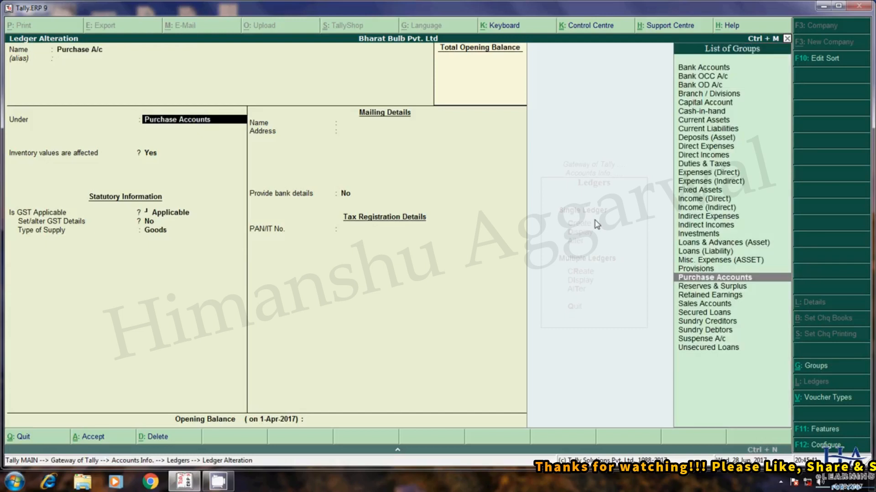
Check the inventory effect, GST applicability and type of supply of the Purchase A/c ledger and accept it.
key("Return")
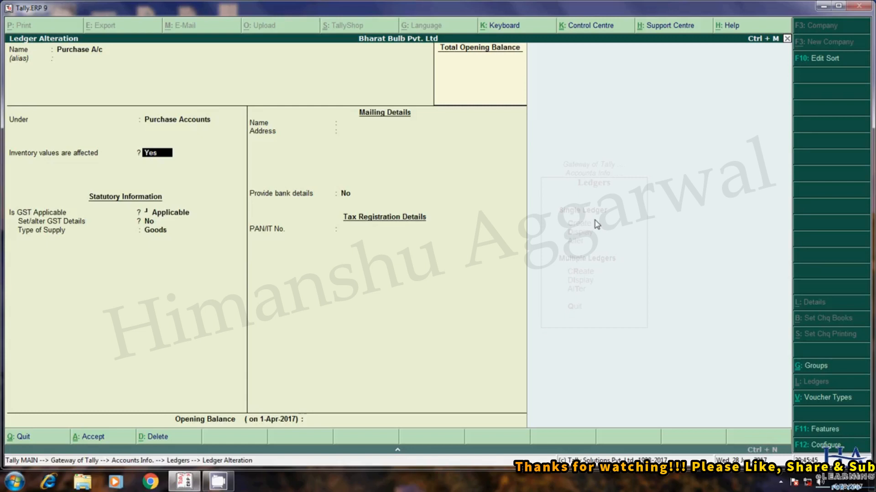
key("Return")
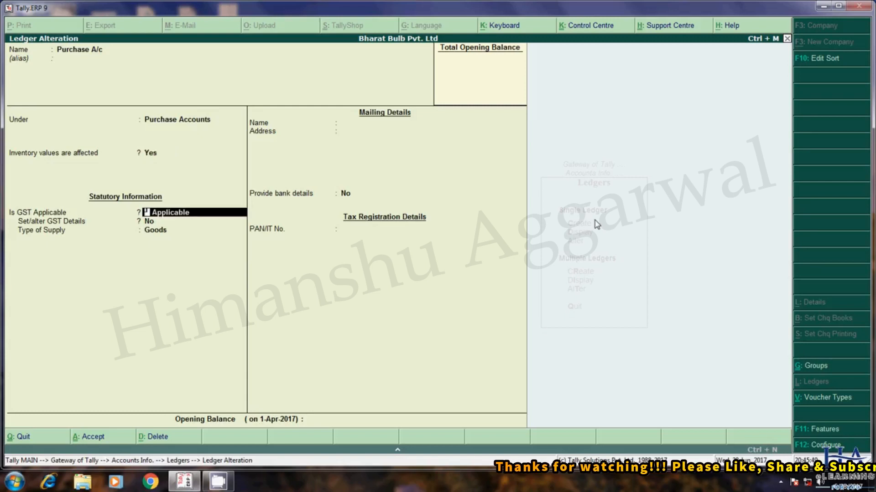
key("Return")
key("Return")
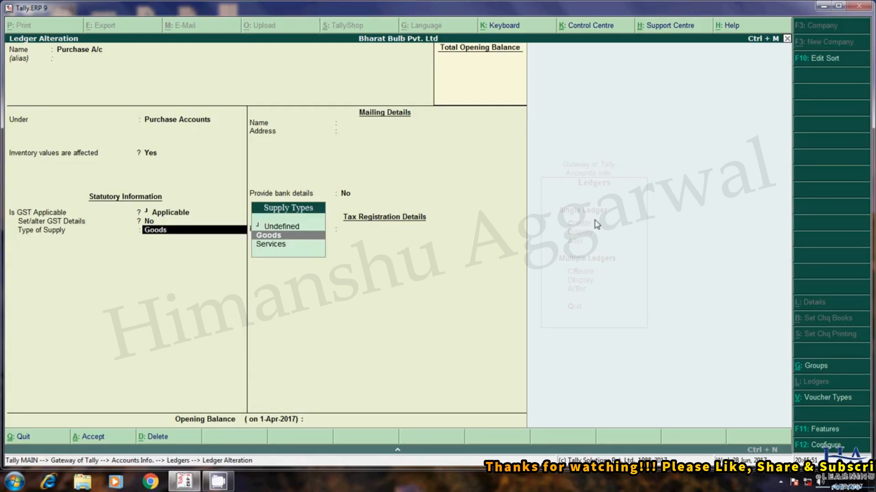
key("Return")
key("Return")
key("Return")
key("Return")
Open the Sales A/c ledger for alteration, check its GST applicability and type of supply, and accept it.
key("Down")
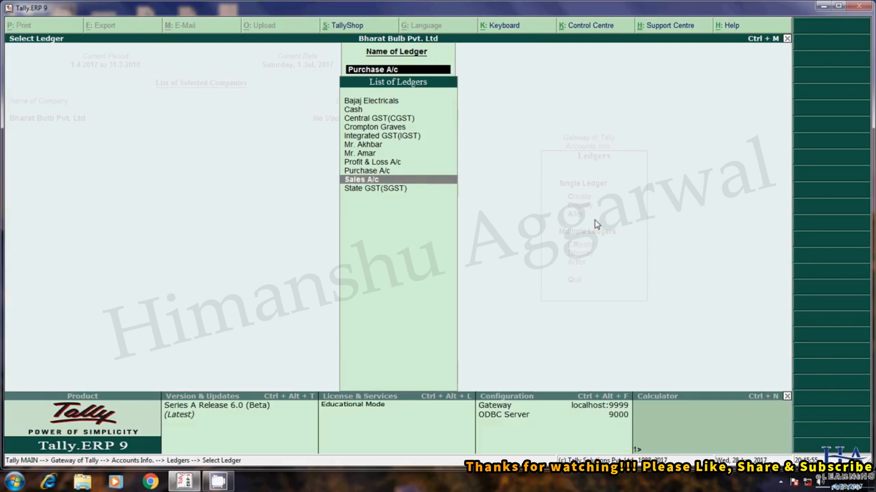
key("Return")
key("Return")
key("Return")
key("Return")
key("Return")
key("Return")
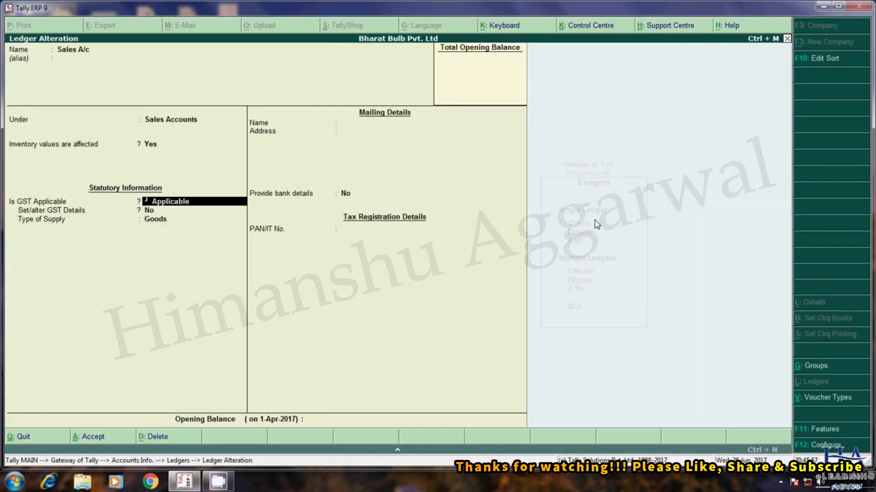
key("Return")
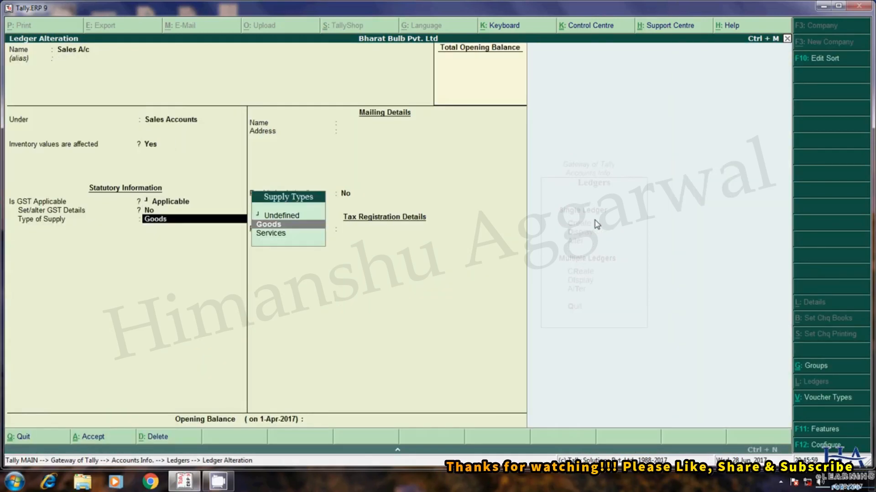
key("Return")
key("Return")
key("Return")
key("Return")
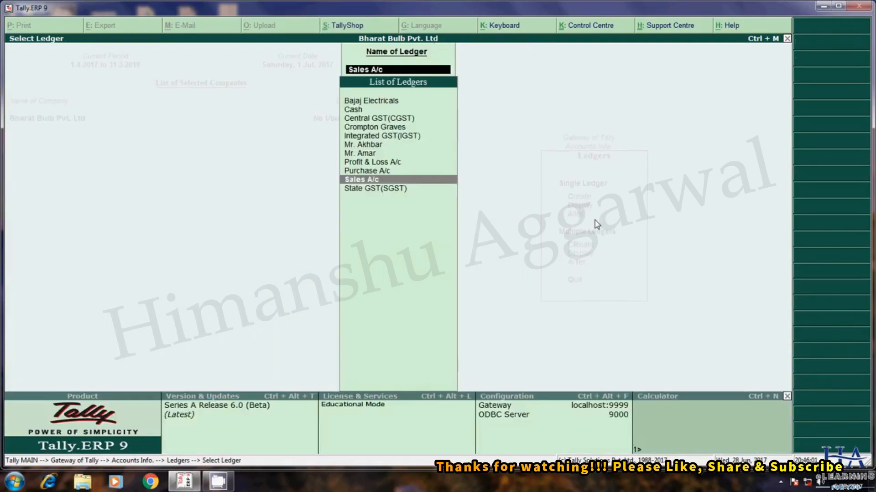
Open the State GST(SGST) ledger for alteration, check its duty type and tax type, and accept it.
key("Down")
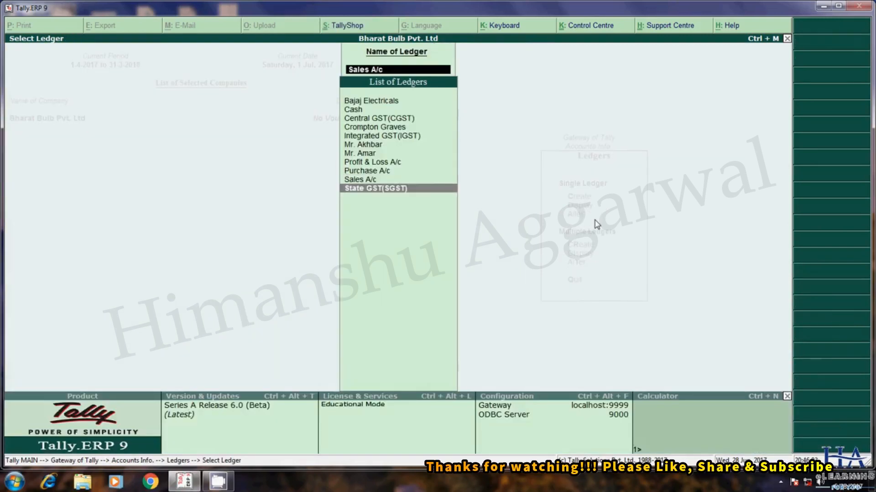
key("Return")
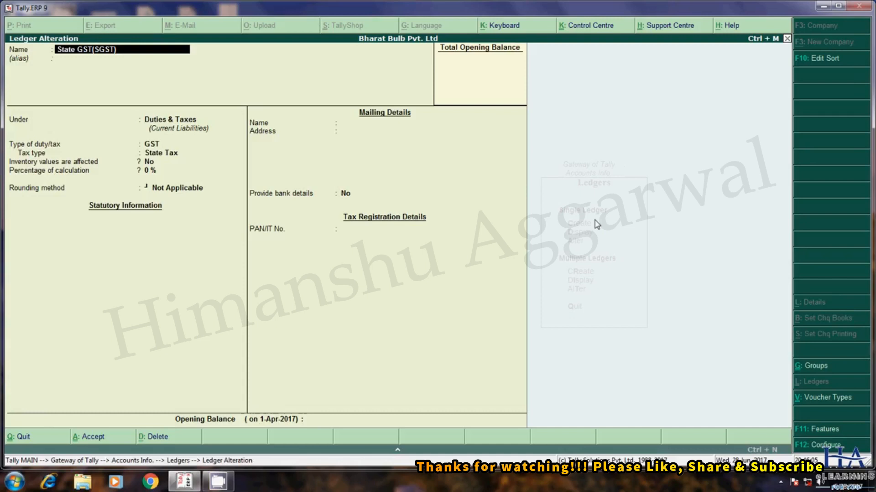
key("Return")
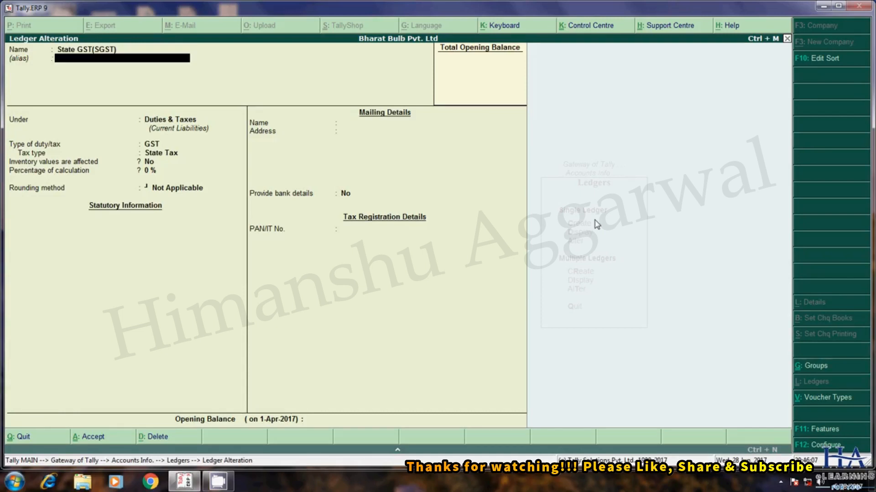
key("Return")
key("Return")
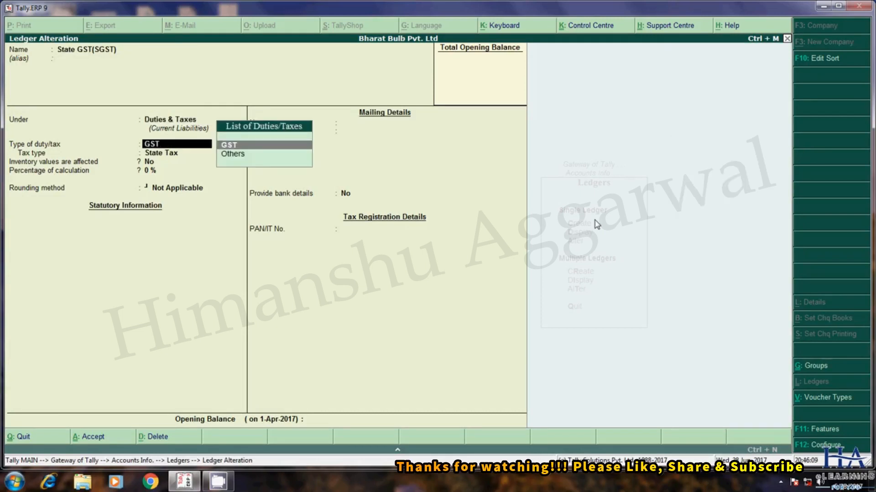
key("Return")
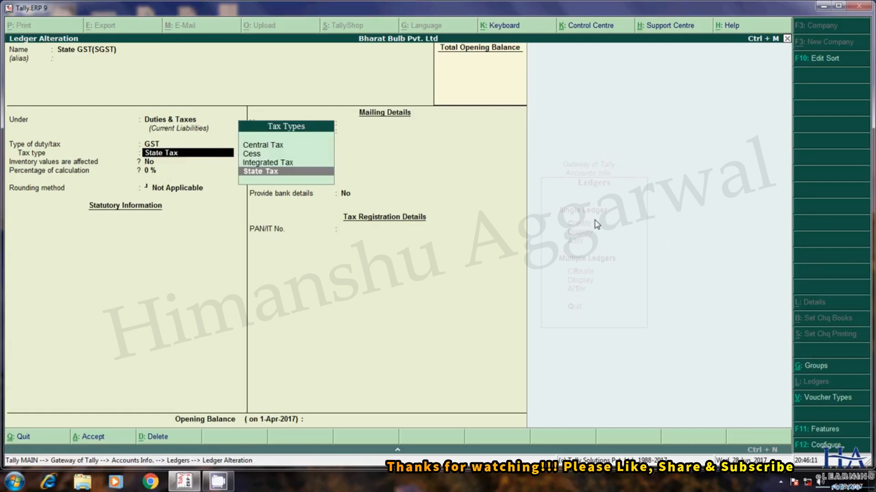
key("Return")
key("Return")
key("Return")
key("Return")
Open the Central GST(CGST) ledger for alteration, check its group, duty type and percentage of calculation, and accept it.
key("Up")
key("Up")
key("Up")
key("Up")
key("Up")
key("Up")
key("Up")
key("Up")
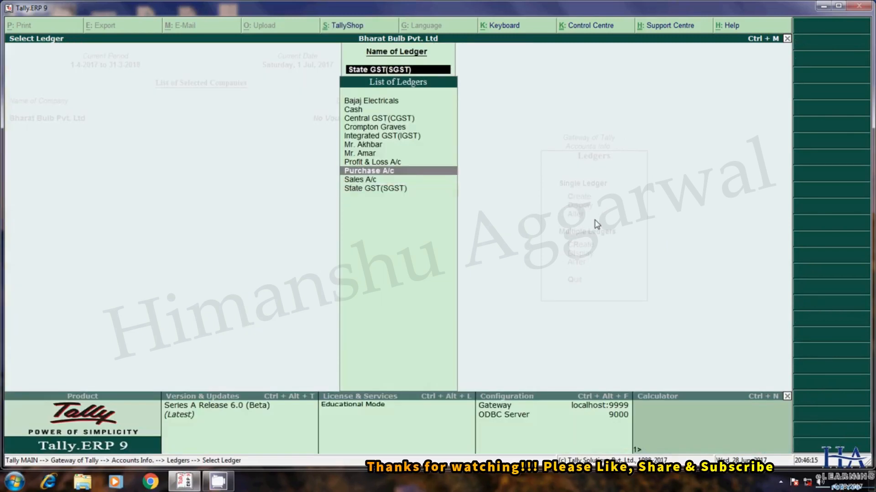
key("Return")
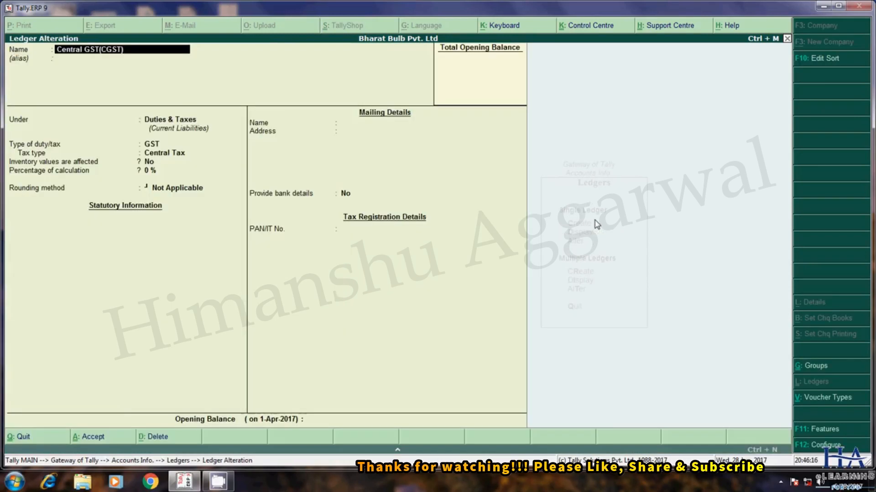
key("Return")
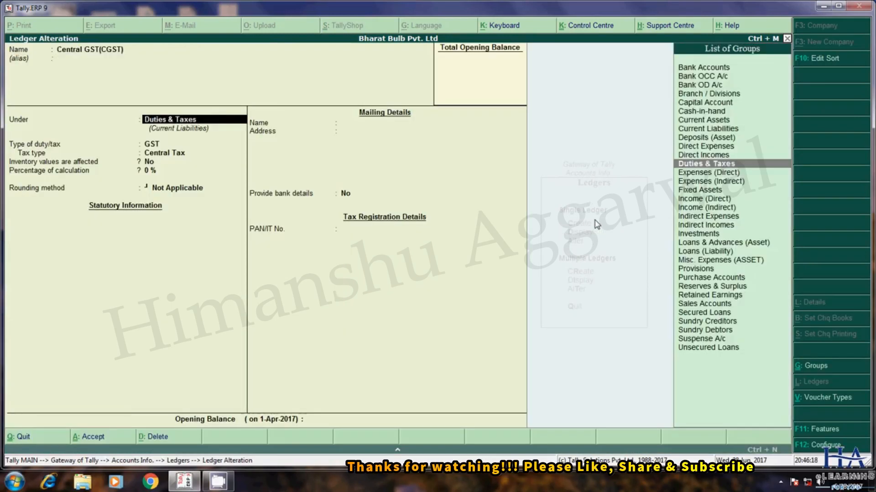
key("Return")
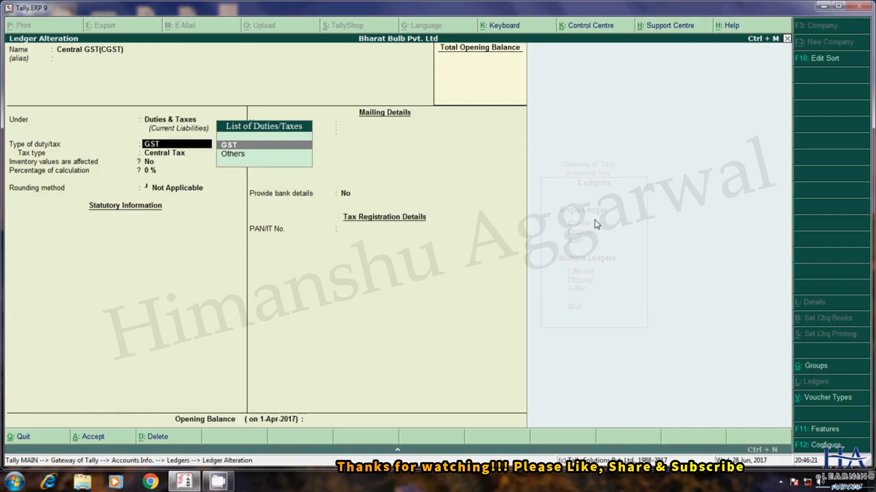
key("Return")
key("Return")
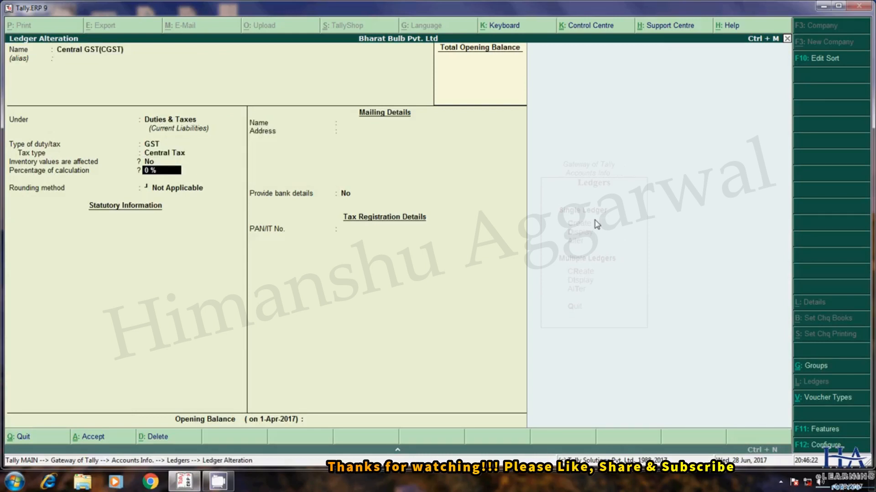
key("Return")
key("Return")
key("Return")
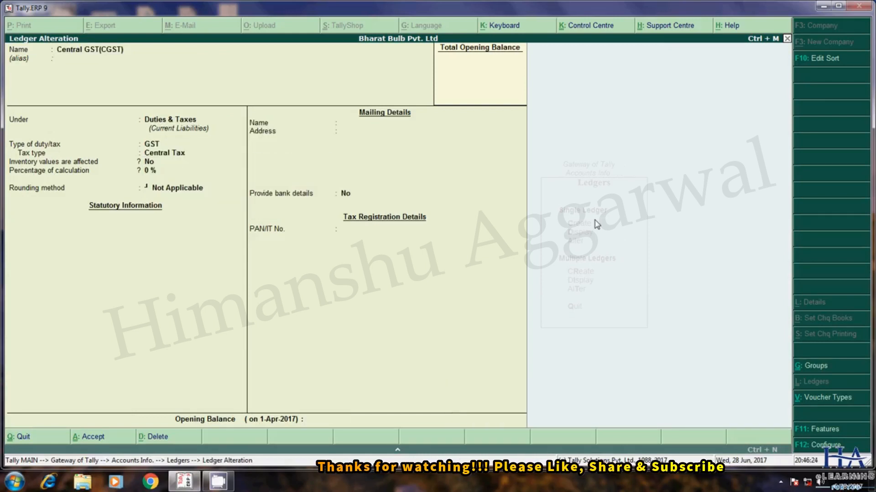
Open the Integrated GST(IGST) ledger for alteration, check its group, duty type and tax type, and accept it.
key("Down")
key("Return")
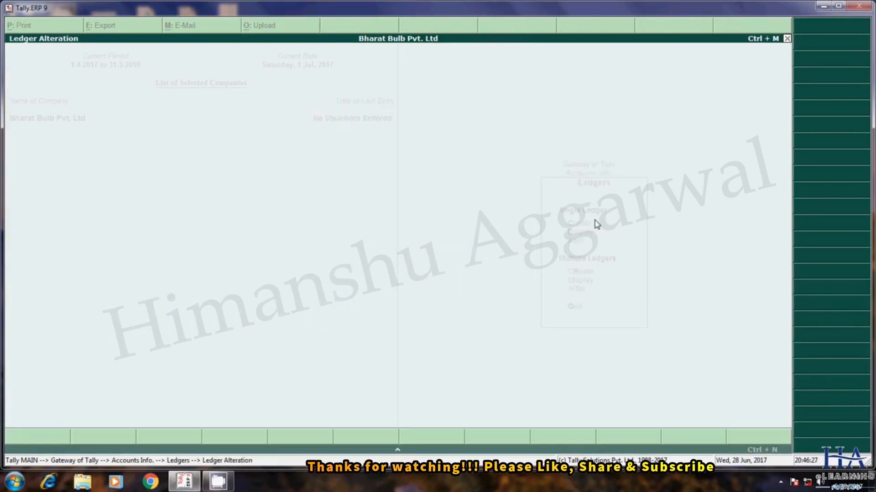
key("Return")
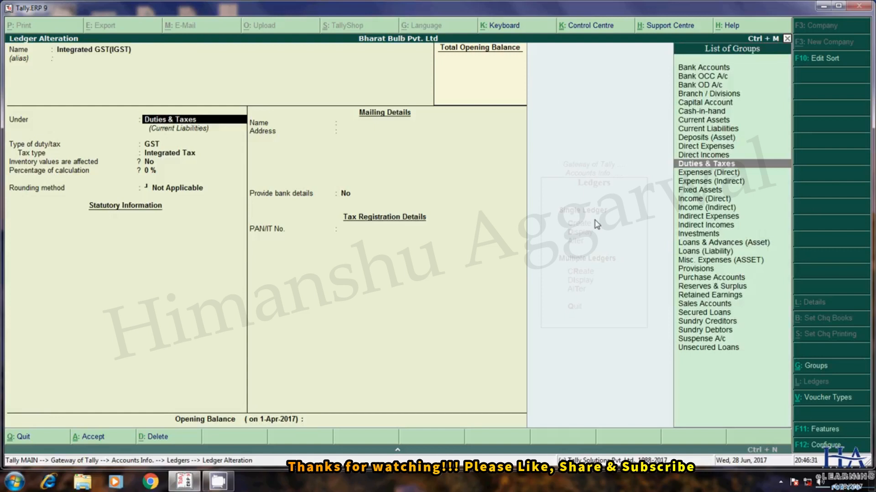
key("Return")
key("Return")
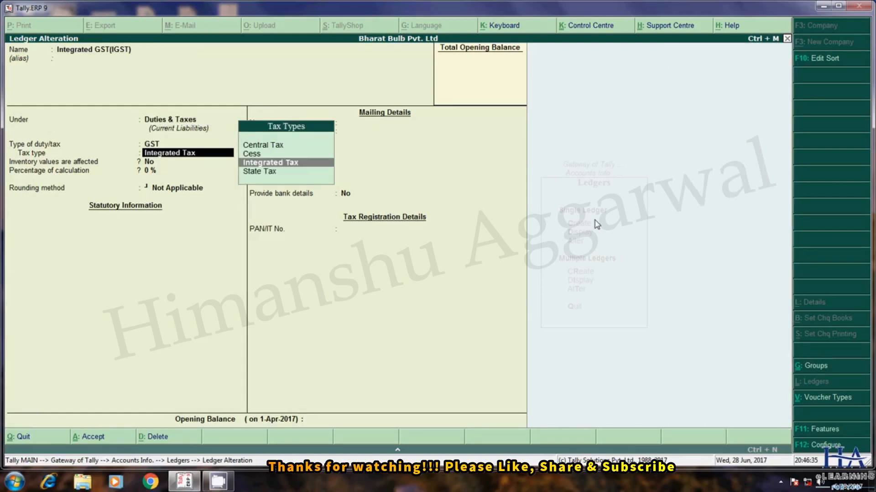
key("Return")
key("Return")
key("Return")
key("Return")
key("Return")
key("Return")
key("Return")
key("Return")
key("Return")
key("Return")
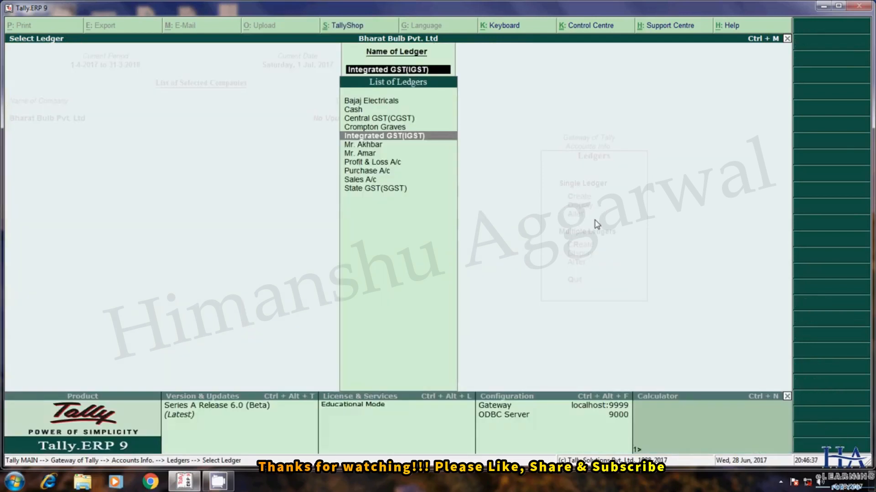
Leave ledger alteration and open the creation form for a single stock item under Inventory Info.
key("Escape")
key("Escape")
key("Escape")
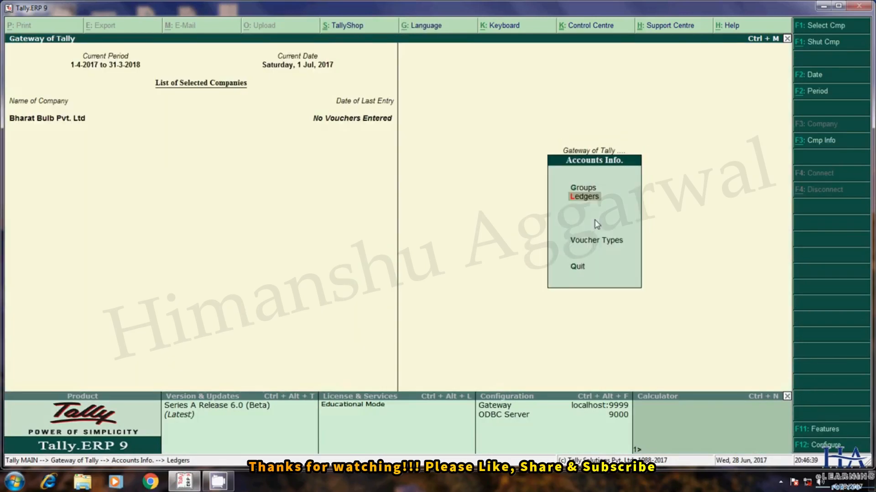
key("Down")
key("Return")
key("Return")
key("Escape")
key("Down")
key("Return")
key("Return")
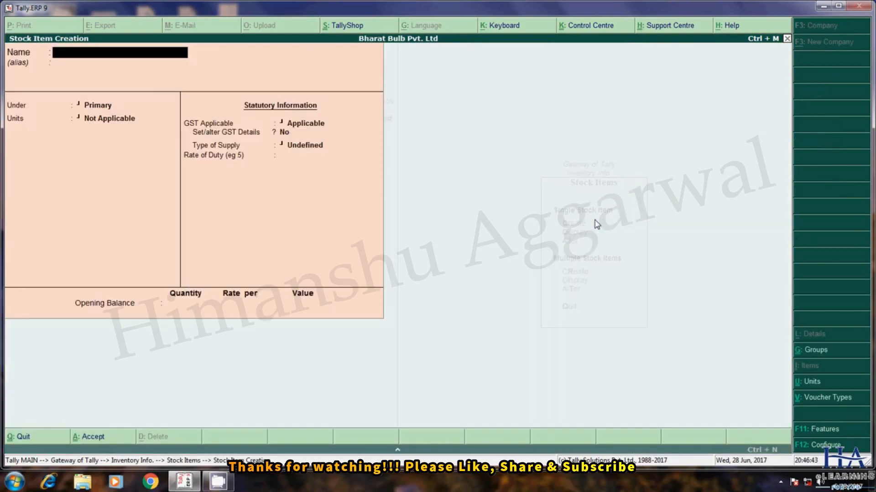
Name the stock item Tubes, set its unit to PCS and keep GST as Applicable.
type("Tubes")
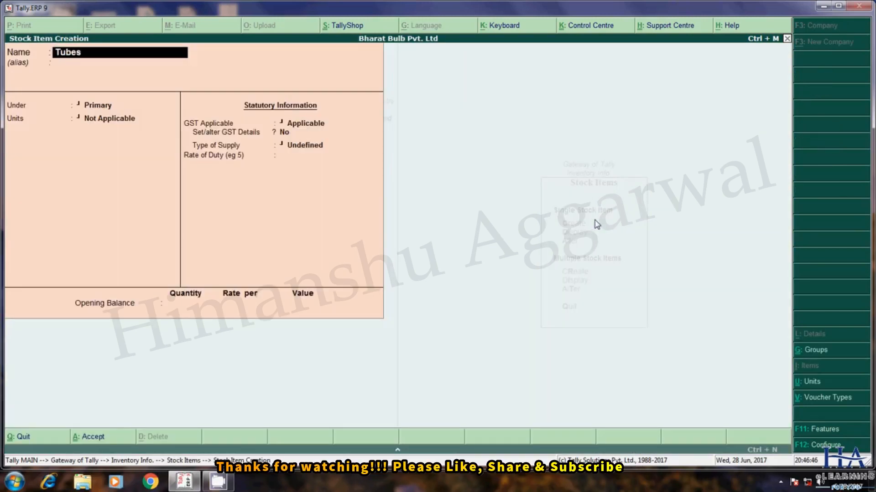
key("Return")
key("Return")
key("Down")
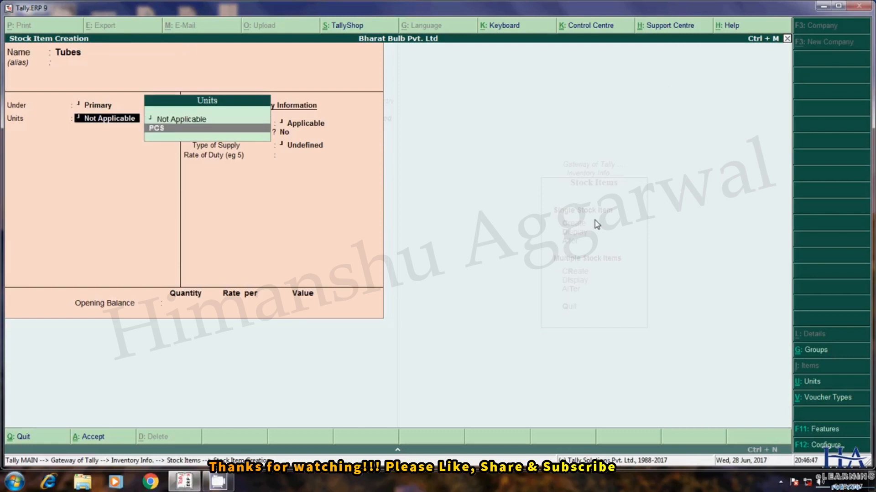
key("Return")
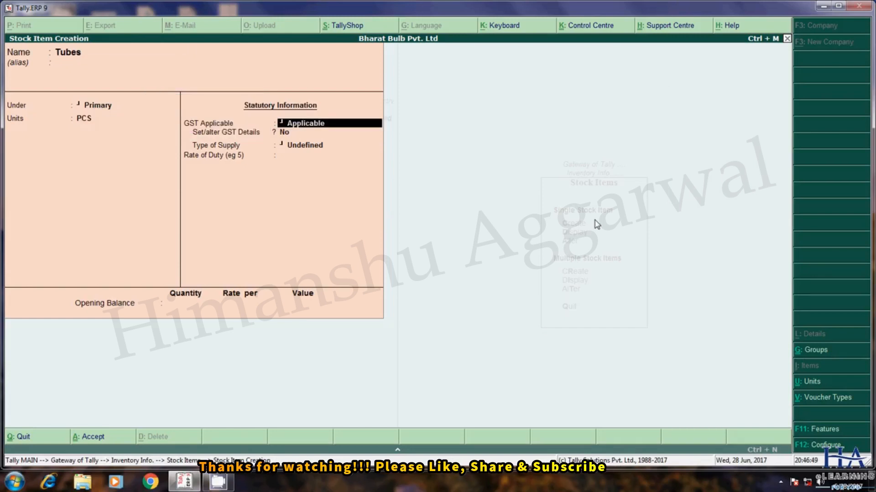
key("Return")
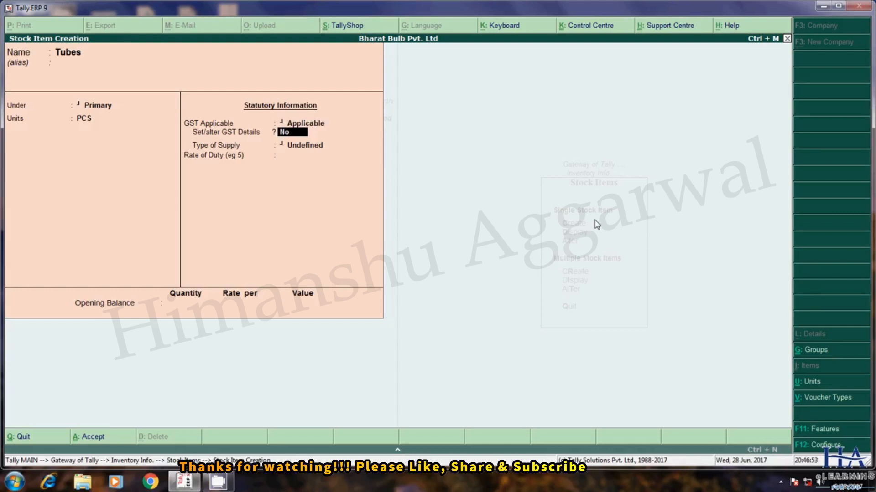
Enable the item's GST details and enter the description Tubes and HSN/SAC code 14785236, keeping it a GST good.
type("y")
key("Return")
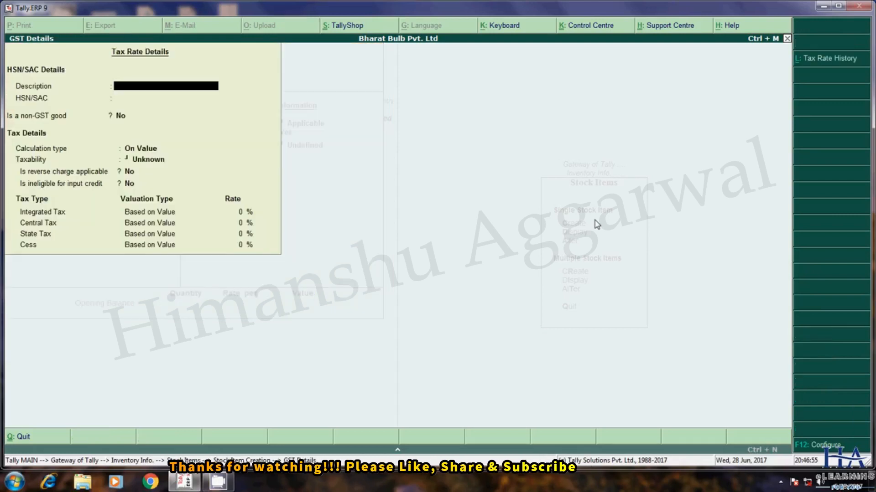
type("Tubes")
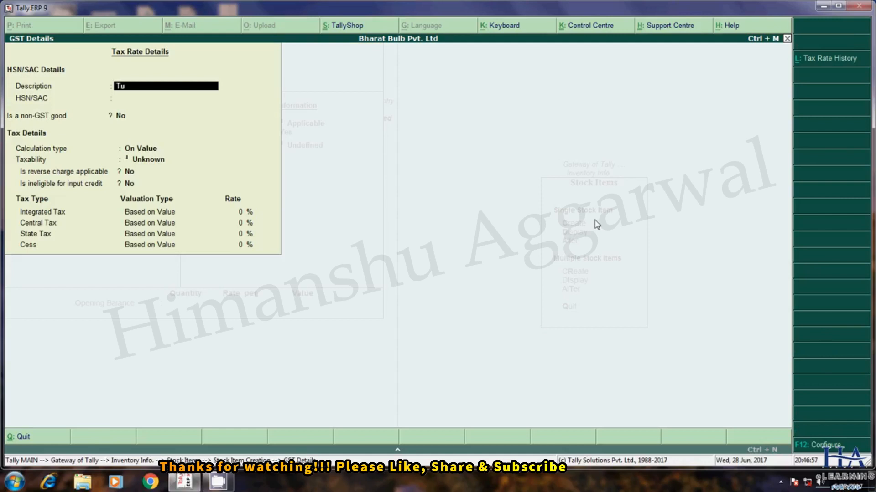
key("Return")
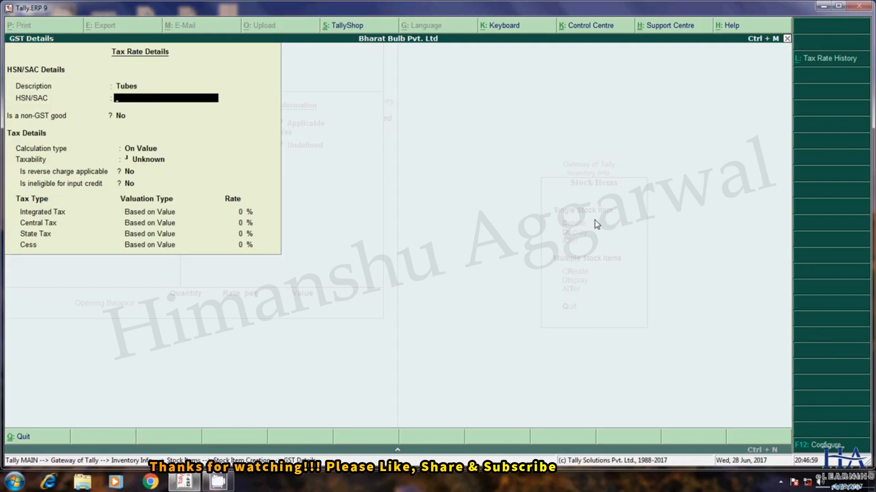
type("14785236")
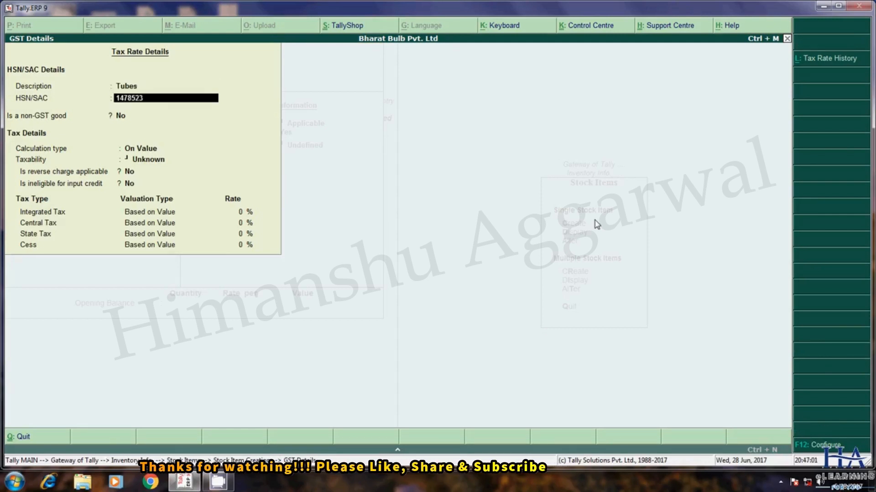
key("Return")
key("Return")
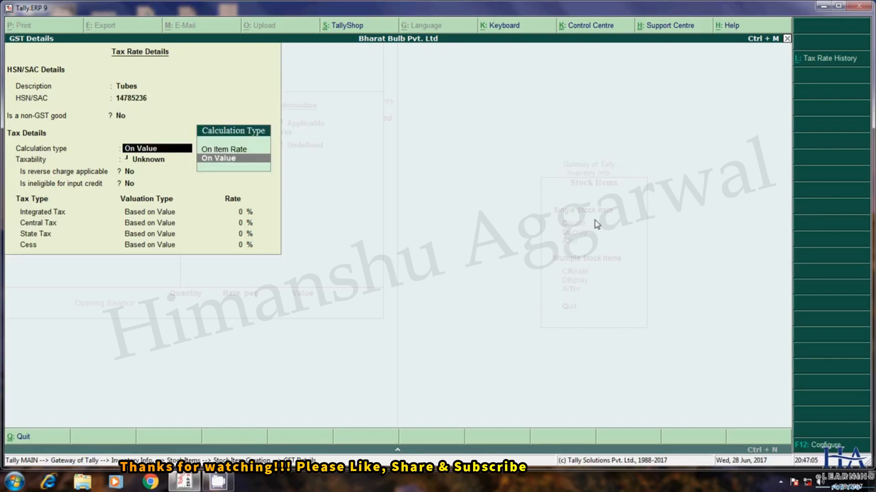
Keep the calculation type On Value, set taxability to Taxable and enter an integrated tax rate of 12%.
key("Return")
key("Down")
key("Down")
key("Down")
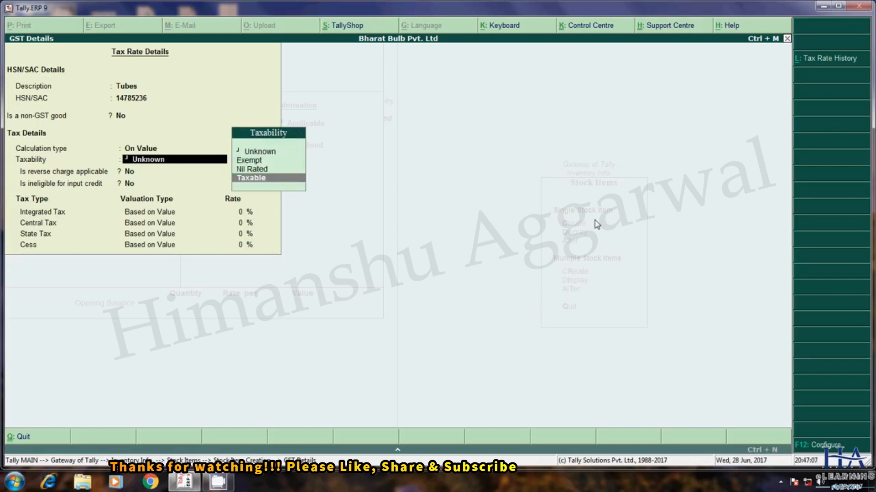
key("Return")
key("Return")
key("Return")
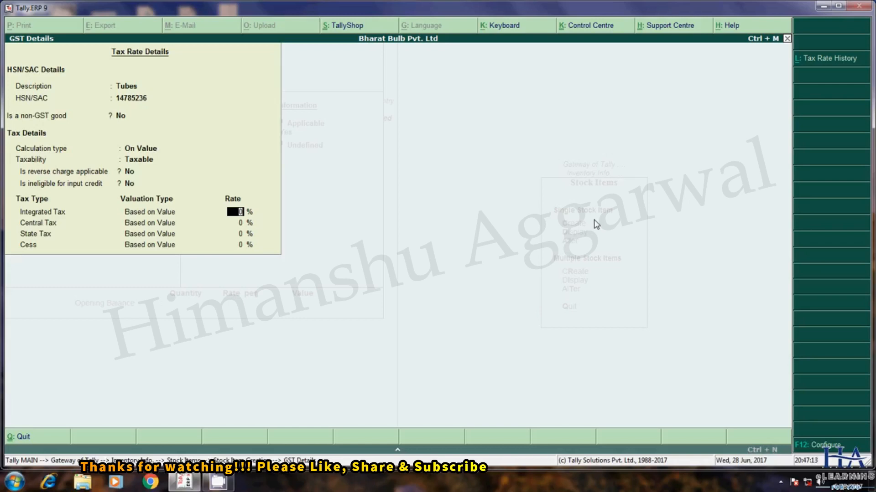
type("12")
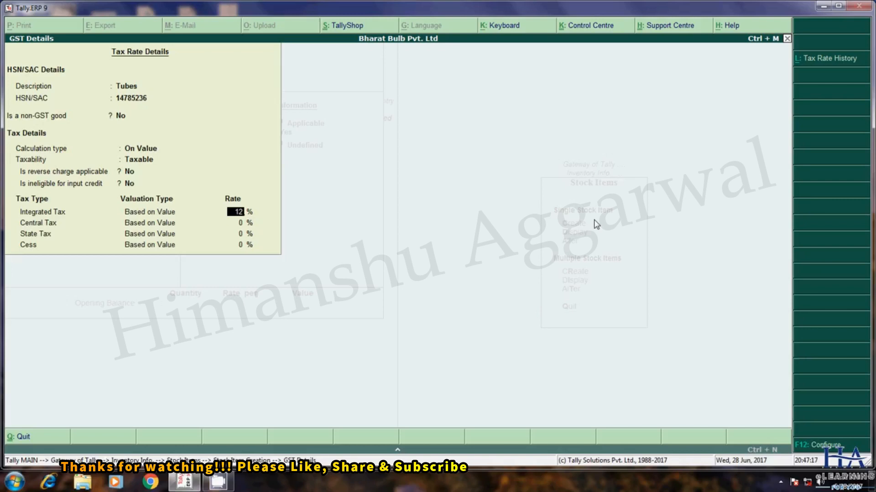
key("Return")
key("Return")
Check the integrated, central and state tax rates in the GST details of Tubes.
key("Up")
key("Down")
key("Up")
key("Down")
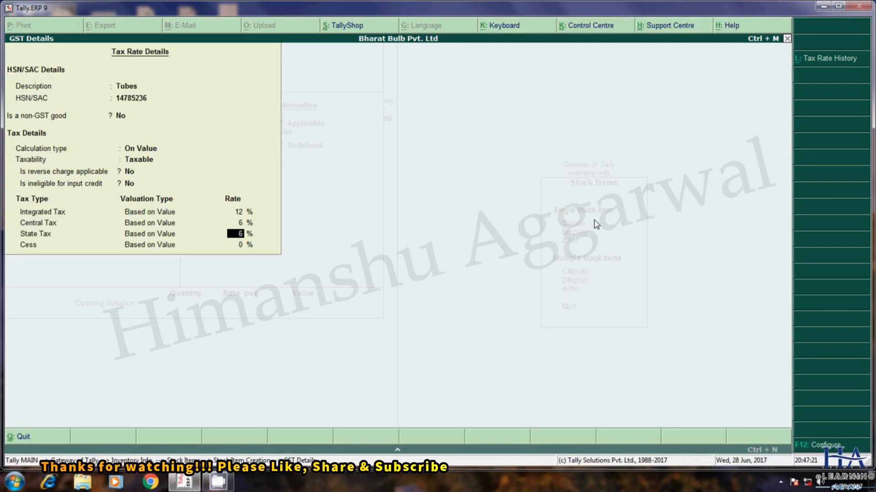
key("Up")
key("Up")
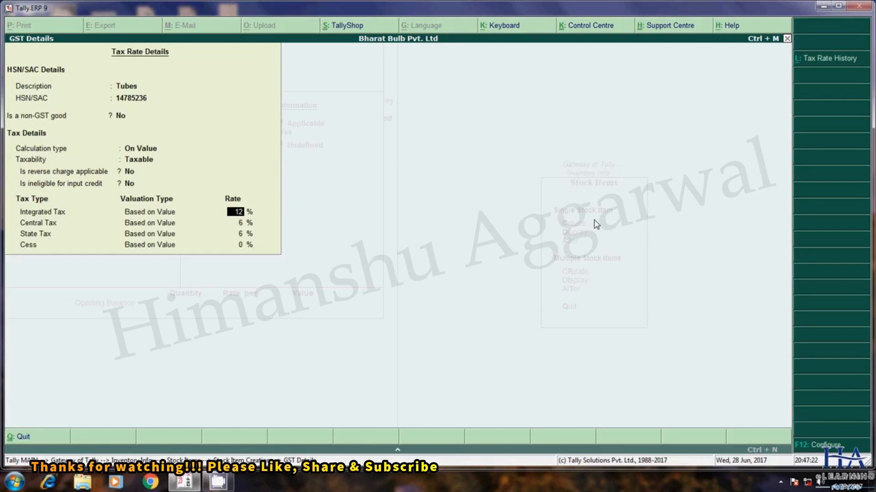
key("Down")
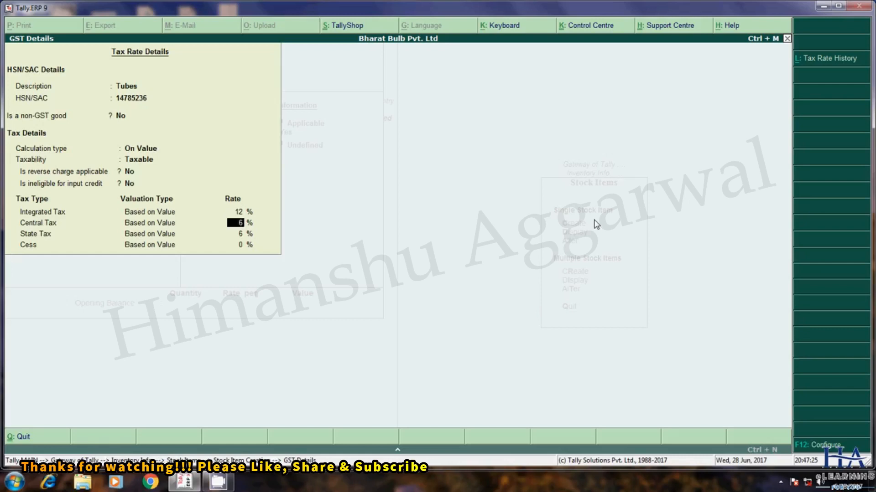
key("Down")
key("Up")
key("Down")
key("Down")
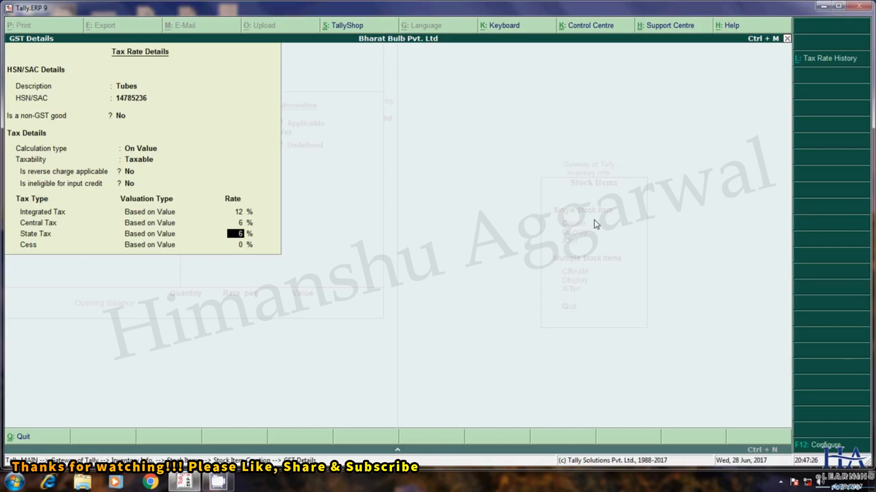
Accept the tax rate details, set the type of supply to Goods and save the Tubes stock item.
key("Return")
key("Down")
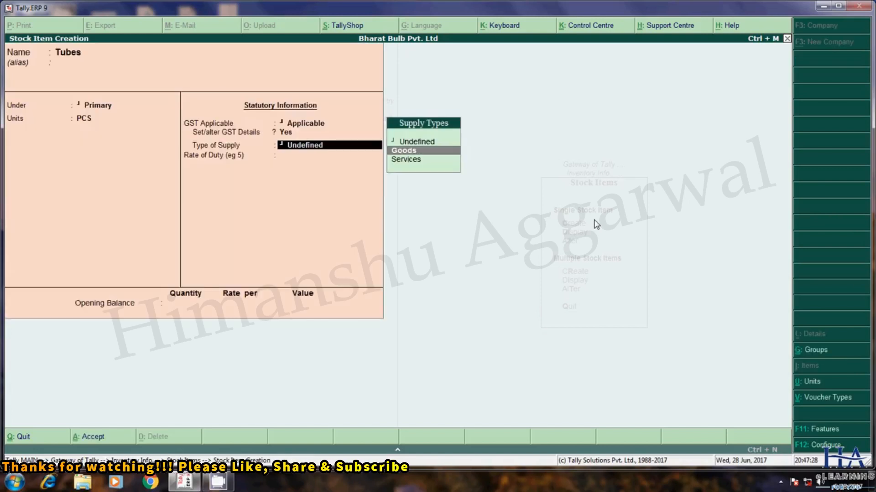
key("Return")
key("Return")
key("Return")
key("Return")
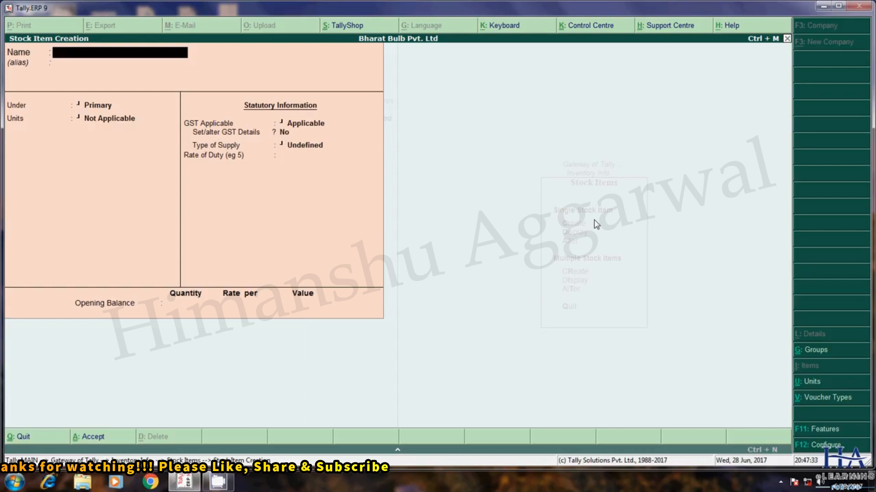
Name the new stock item Street Light, keep it under Primary with unit PCS, and enable its GST details.
type("Stree")
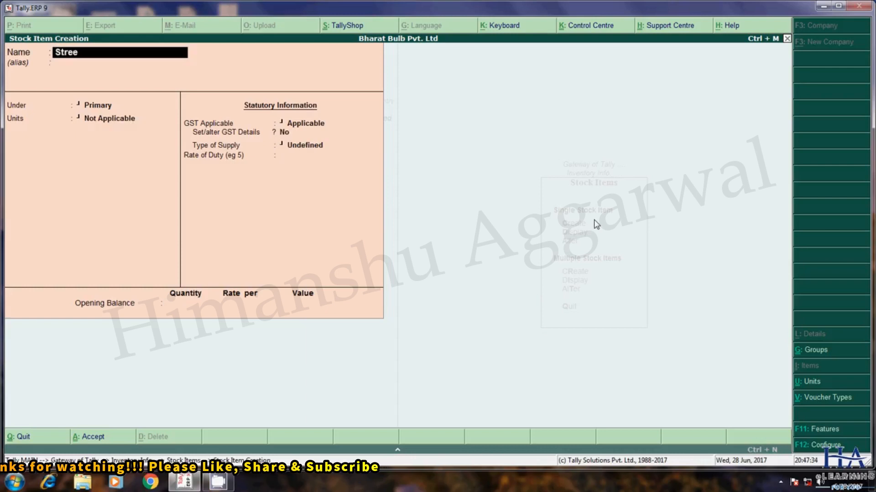
type("t")
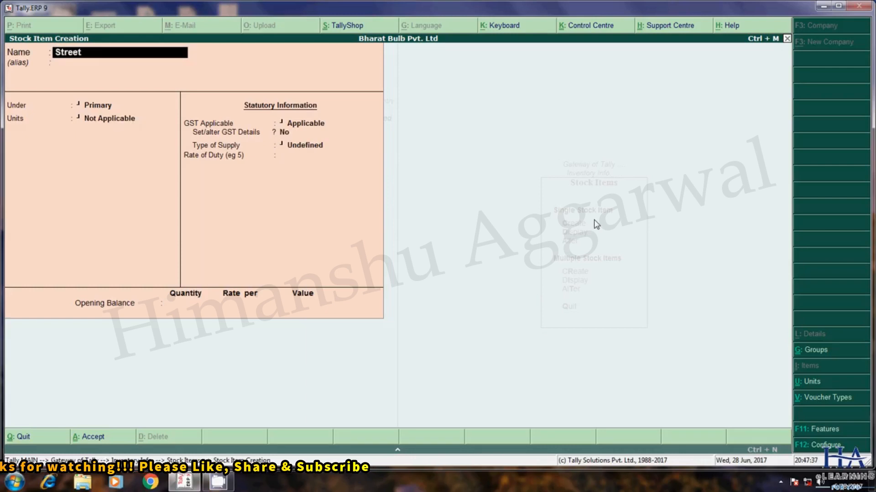
type(" Light")
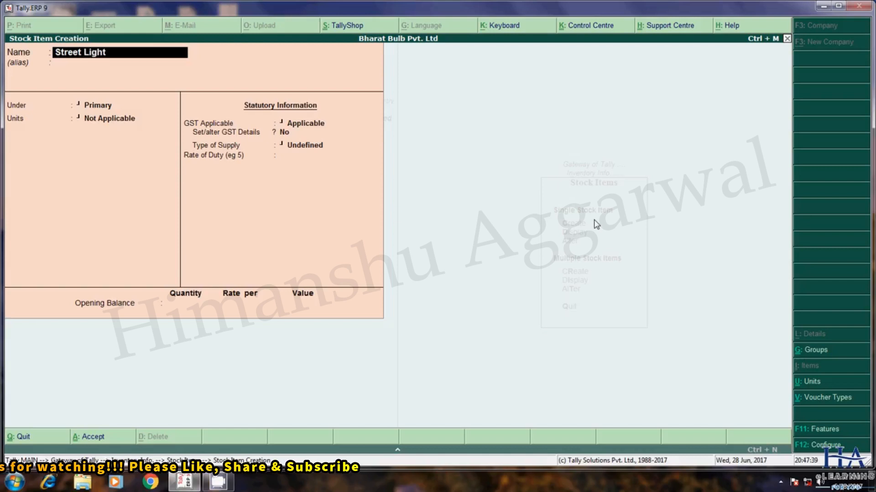
key("Return")
key("Return")
key("Down")
key("Return")
key("Return")
key("y")
key("Return")
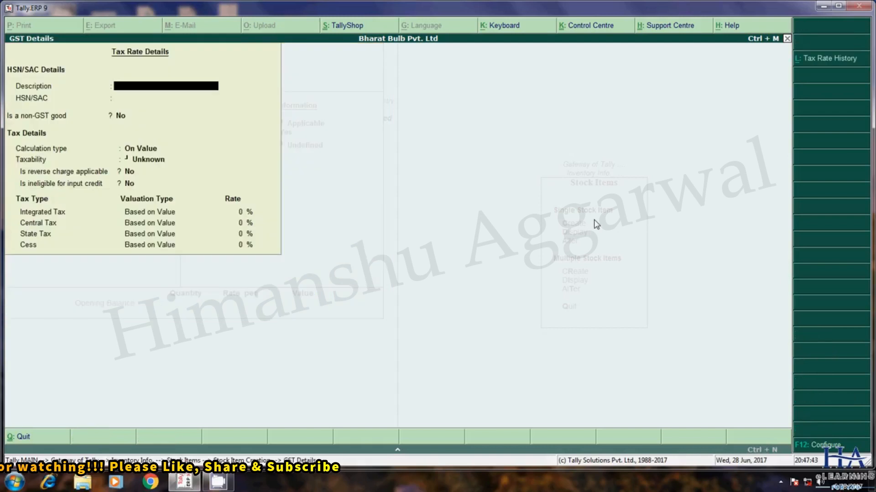
Enter the GST description Street Light and HSN/SAC code 96325874, keeping non-GST good set to No.
type("963")
key("BackSpace")
key("BackSpace")
key("BackSpace")
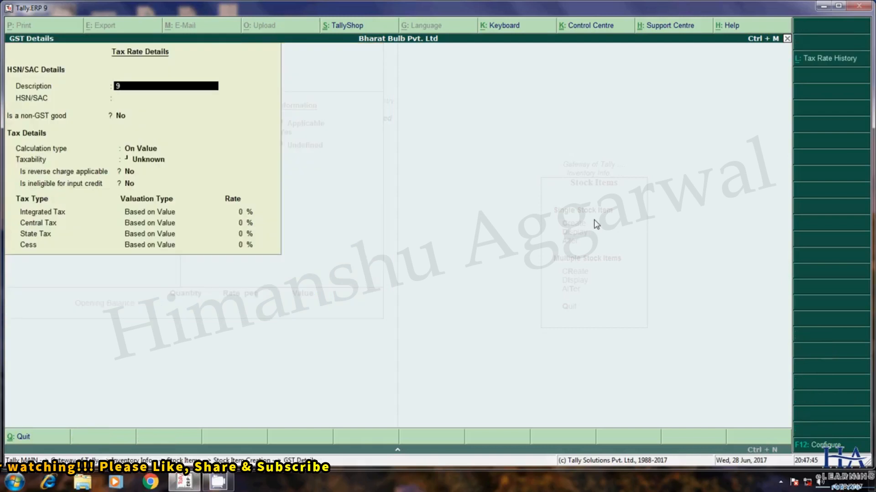
type("Stree")
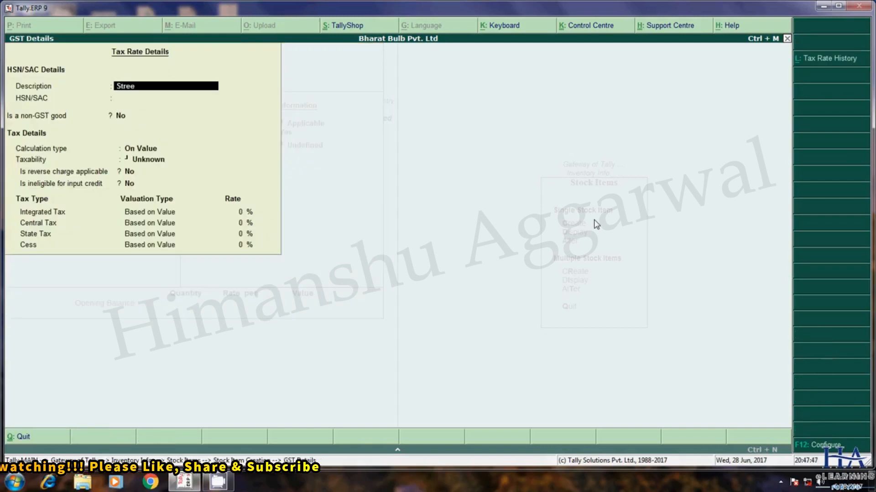
type("t Light")
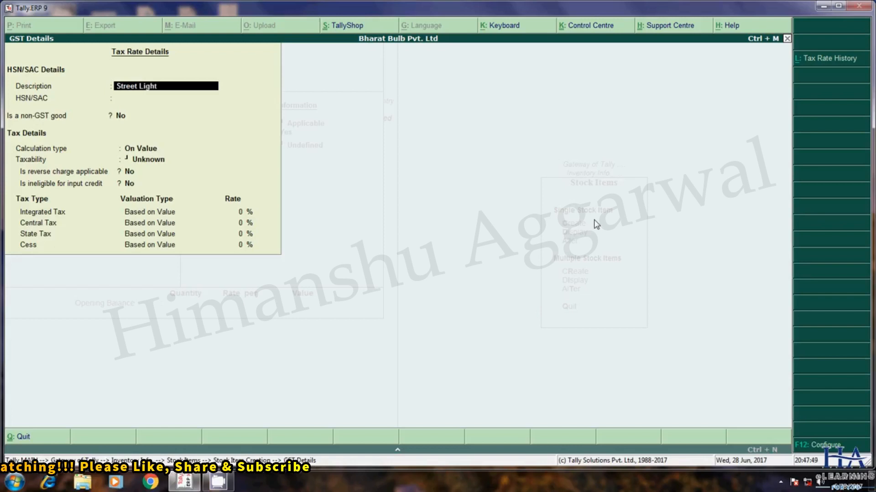
key("Return")
type("96325874")
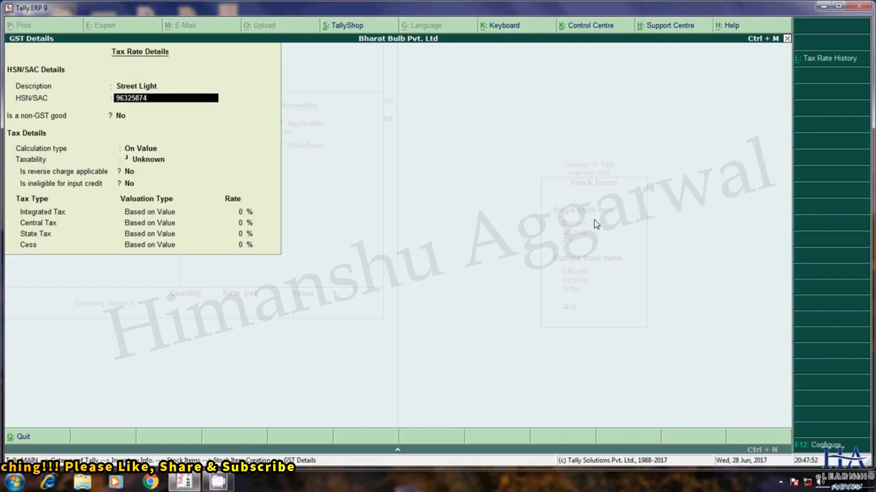
key("Return")
key("Return")
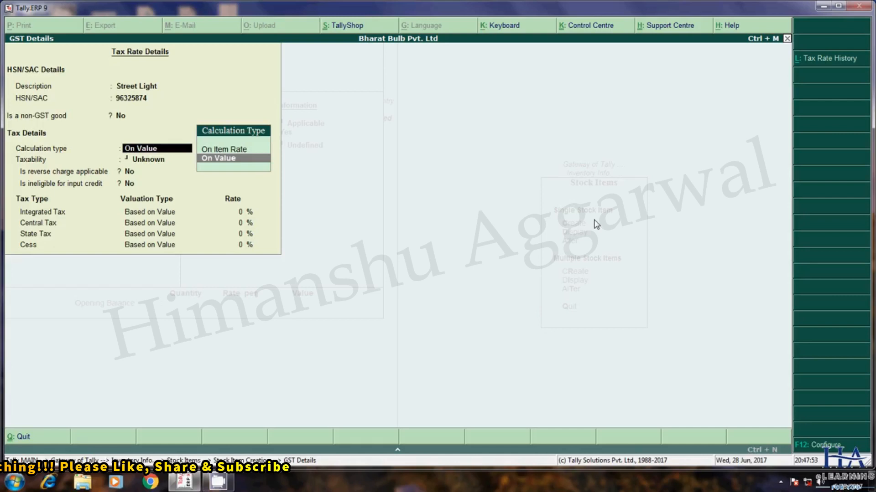
Keep the calculation type On Value, set taxability to Taxable and enter an integrated tax rate of 18%.
key("Return")
key("Down")
key("Down")
key("Down")
key("Return")
key("Return")
key("Return")
type("18")
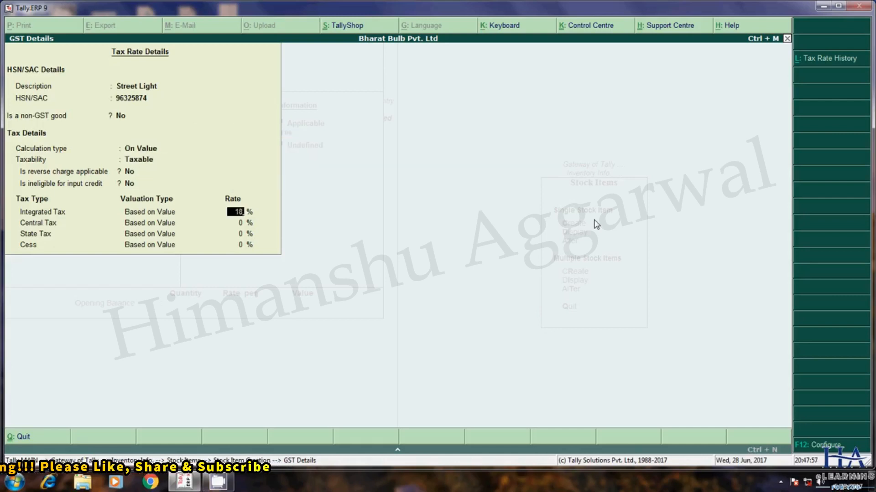
key("Return")
key("Return")
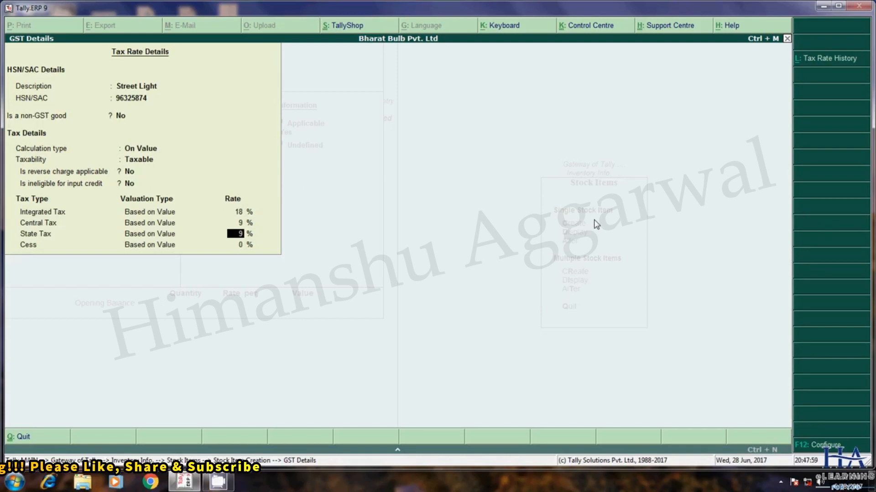
key("Up")
key("Return")
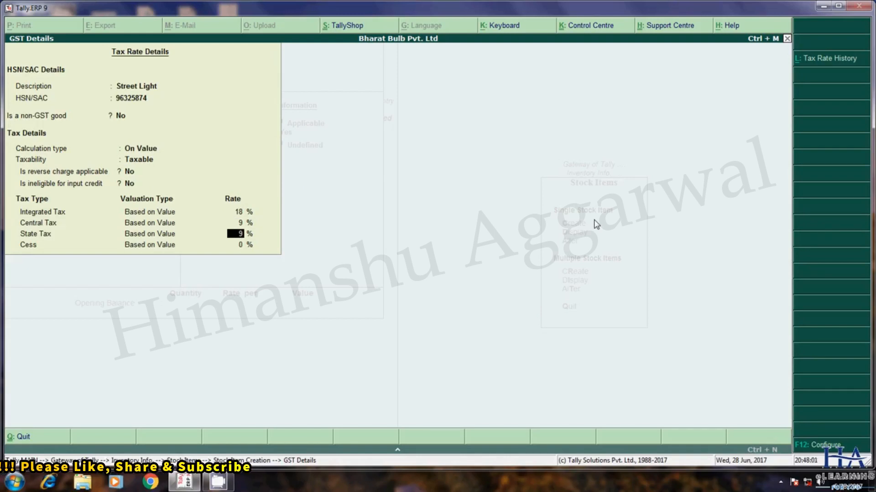
Accept the tax rate details, set the type of supply and save the Street Light stock item.
key("Return")
key("Return")
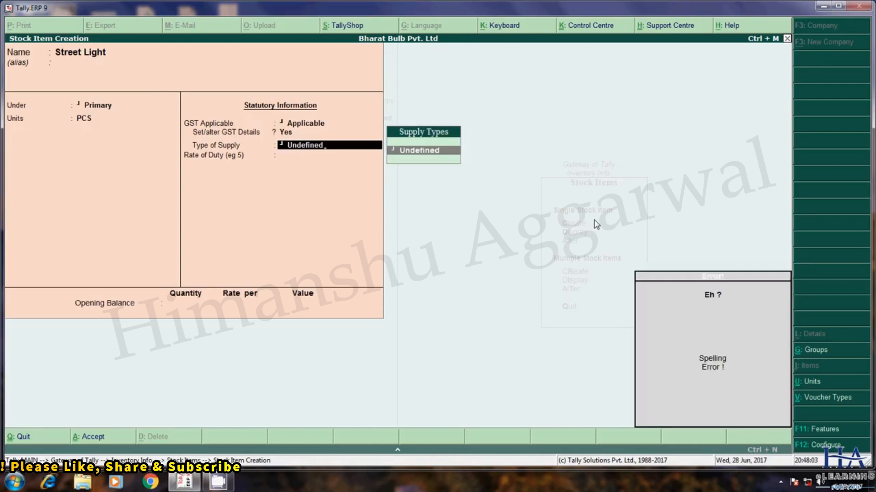
key("Down")
key("Return")
key("Return")
key("Return")
key("Escape")
key("Return")
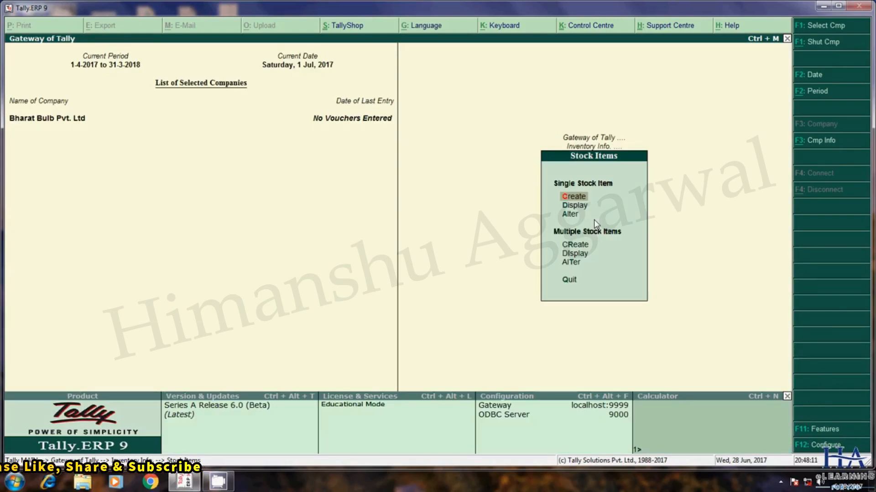
Start a purchase voucher with supplier invoice number bj-01, keeping the invoice date 1-Jul-2017.
key("Escape")
key("Escape")
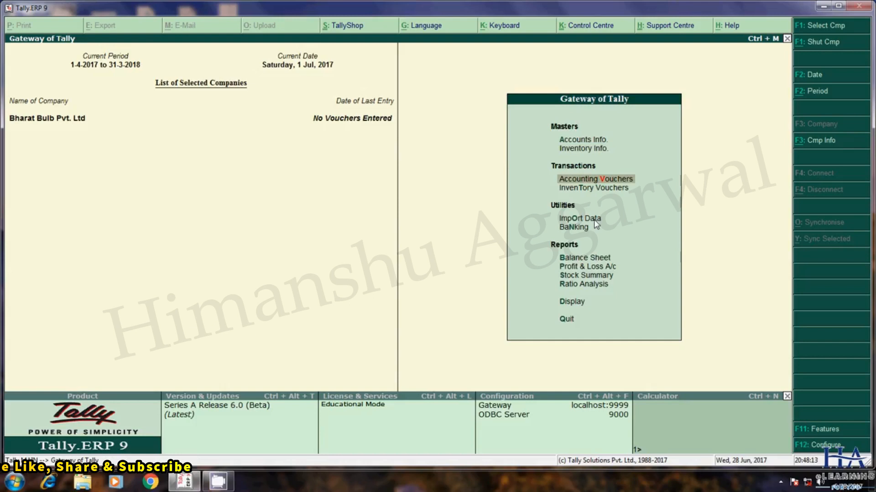
key("Return")
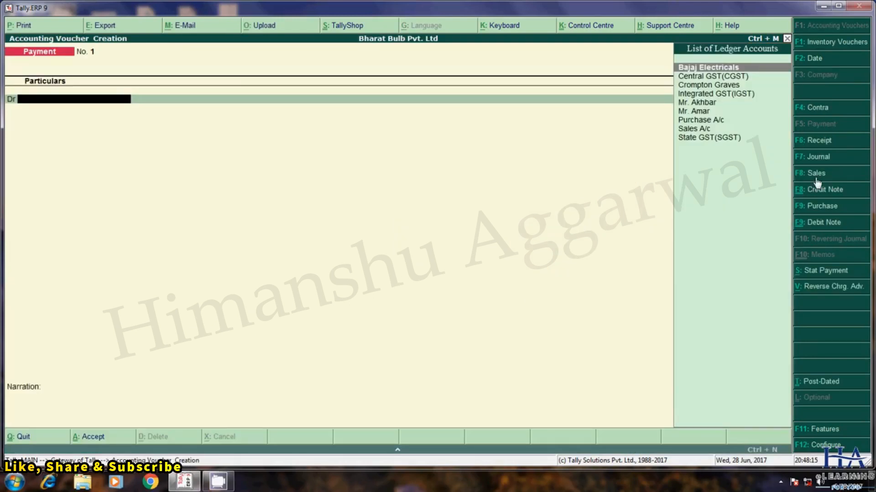
left_click(824, 206)
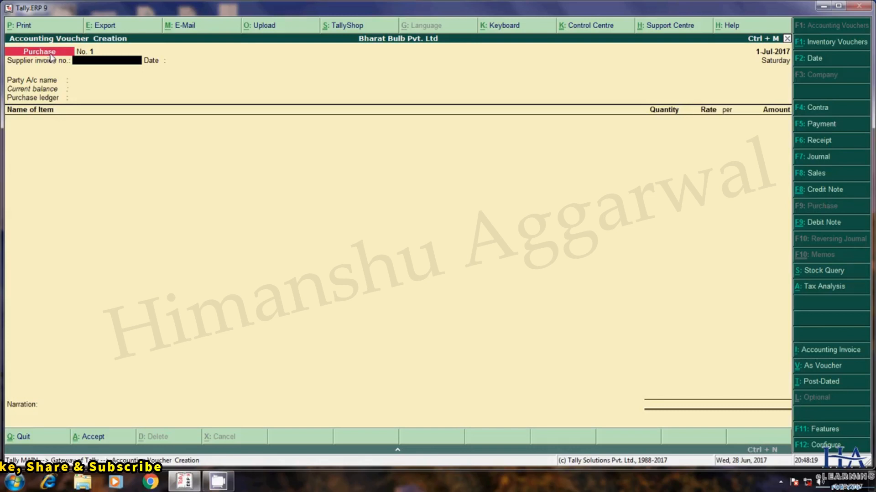
type("bj-0")
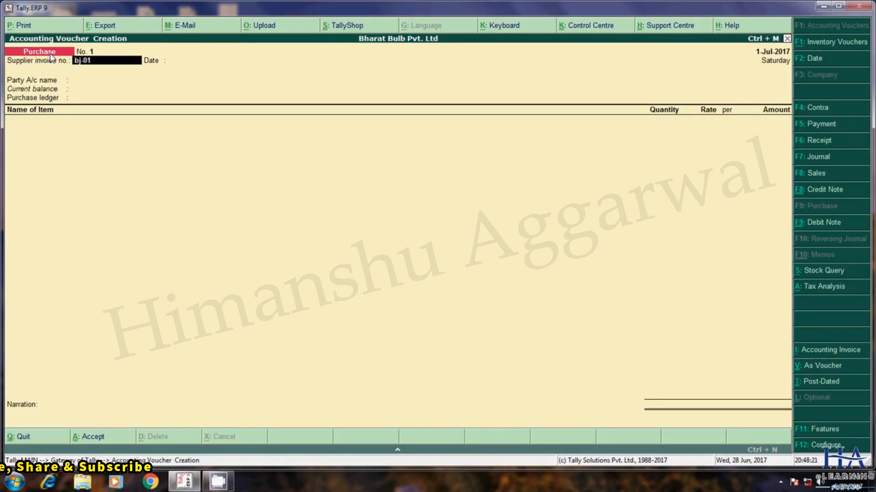
type("1")
key("Return")
key("Return")
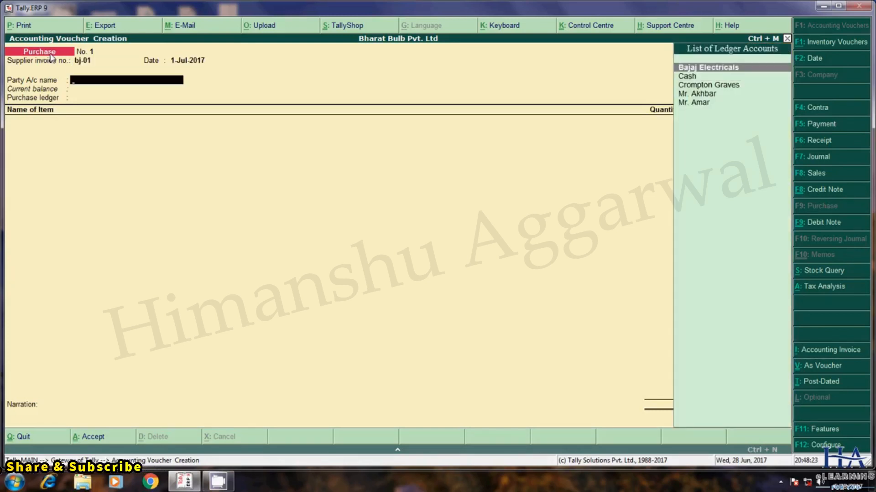
Choose Bajaj Electricals as the party with dealer type Regular, and use Purchase A/c as the purchase ledger.
key("Return")
key("Return")
key("Return")
key("Return")
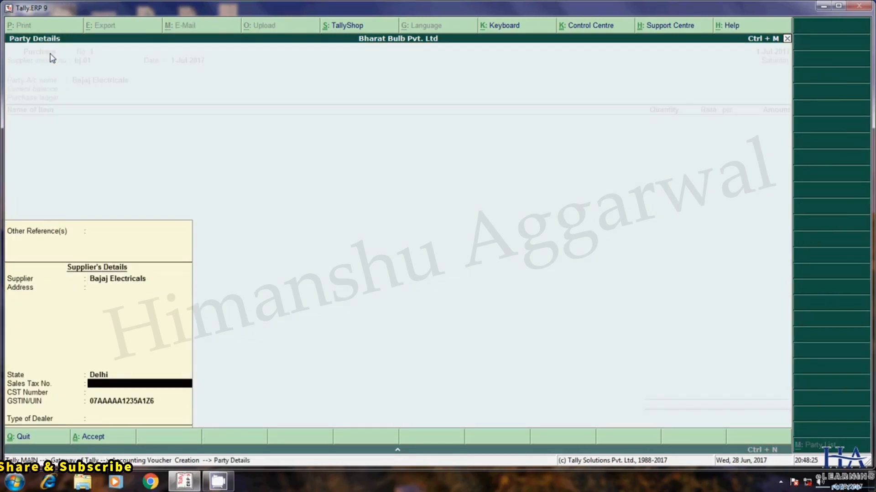
key("Return")
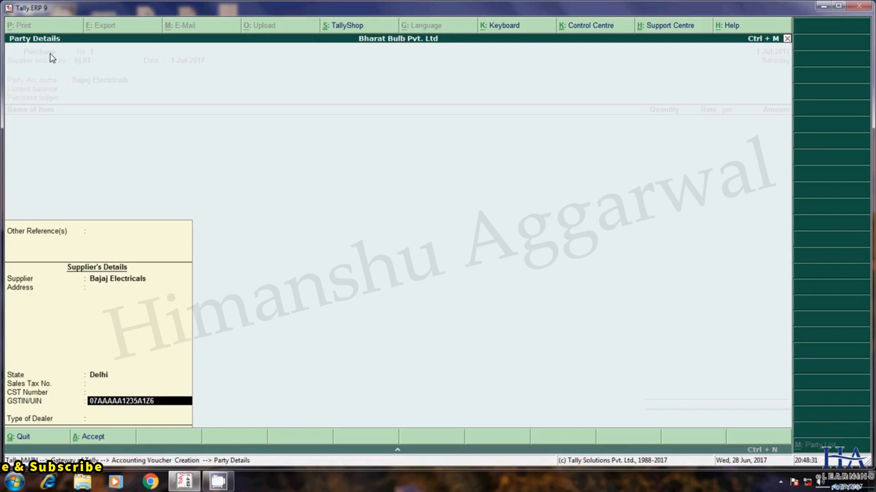
key("Return")
key("Down")
key("Down")
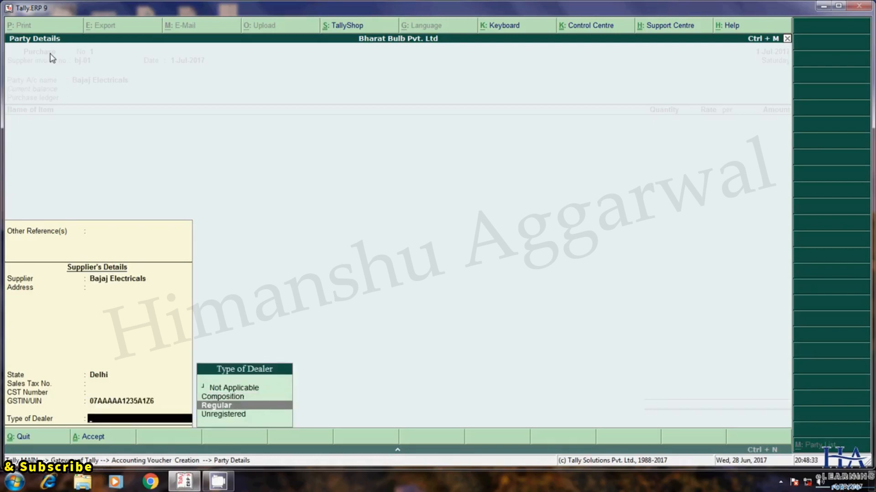
key("Return")
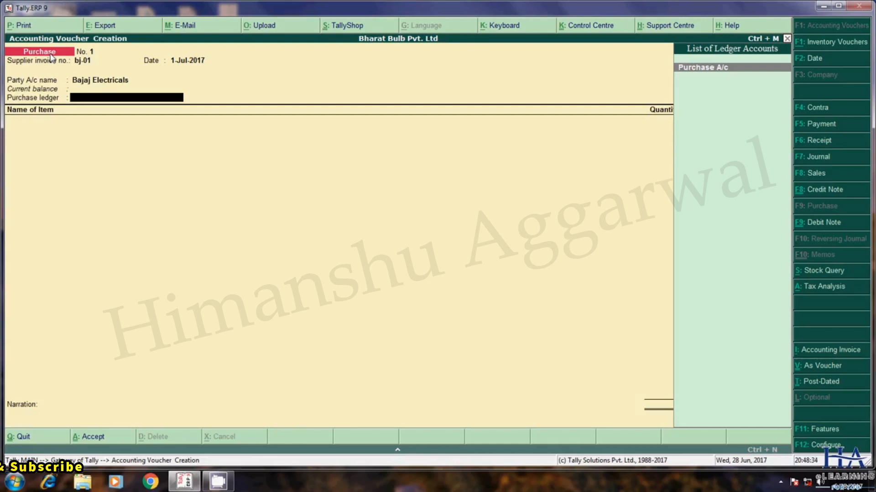
key("Return")
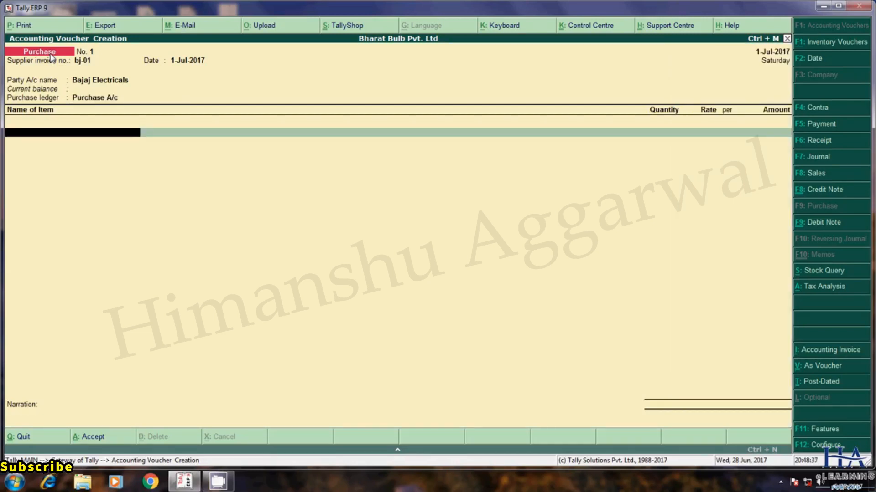
Add the item Tubes to the purchase voucher with quantity 10 PCS at a rate of 500 per PCS.
key("Down")
key("Down")
key("Return")
type("10 PCS")
key("Return")
type("5")
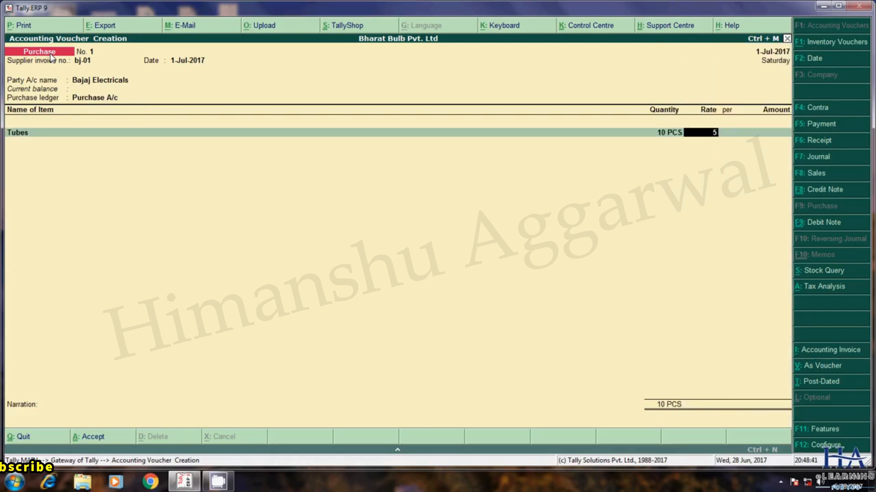
type("00")
key("Return")
key("Return")
key("Return")
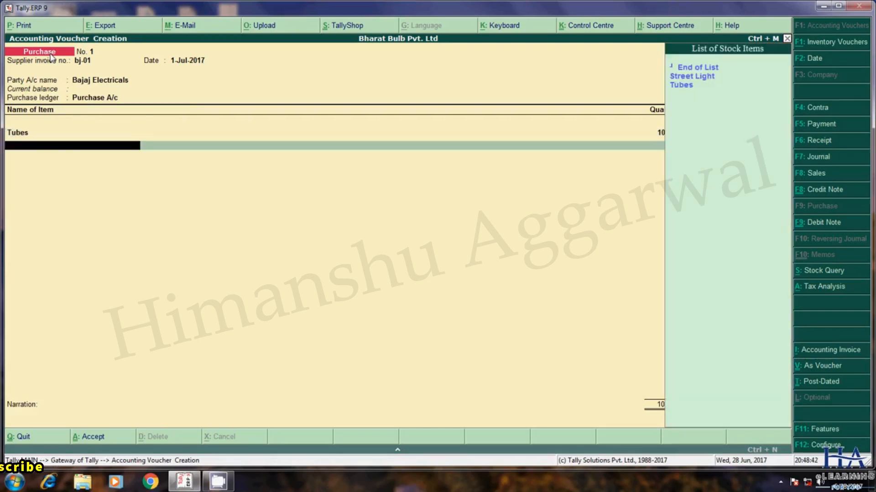
Add Street Light with quantity 10 PCS at a rate of 1000 per PCS and end the item list.
key("Return")
type("10")
key("Return")
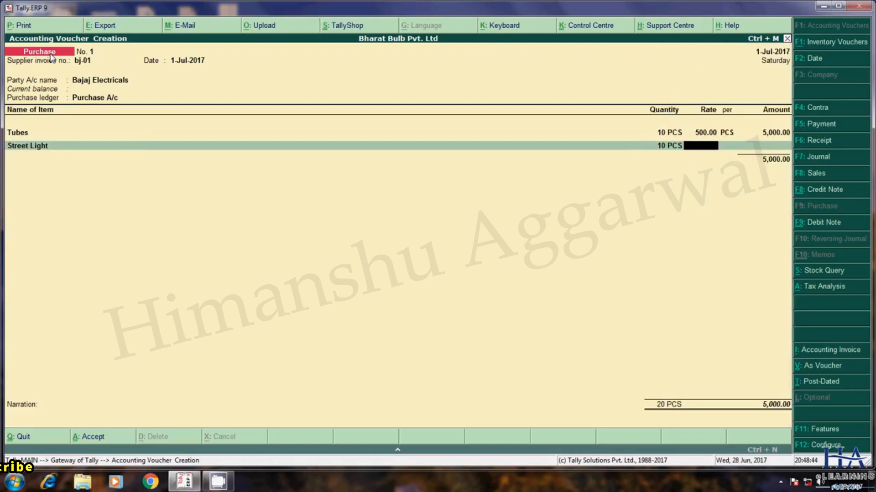
type("1000")
key("Return")
key("Return")
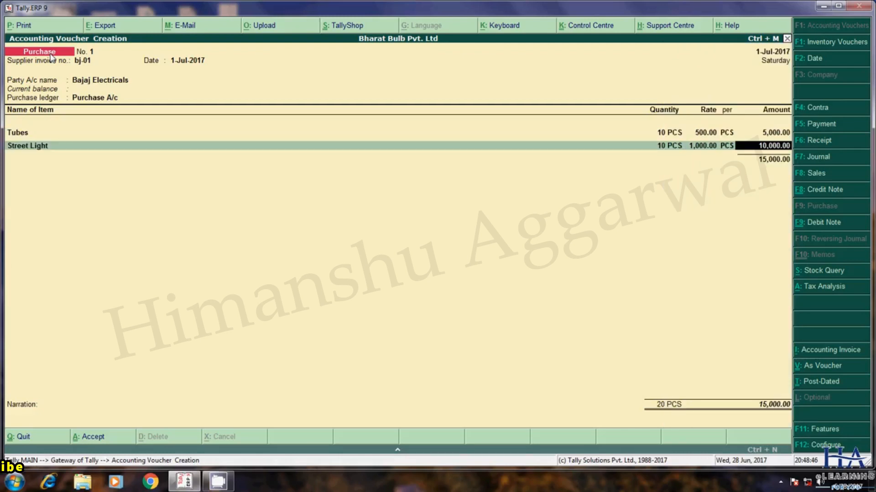
key("Return")
key("Return")
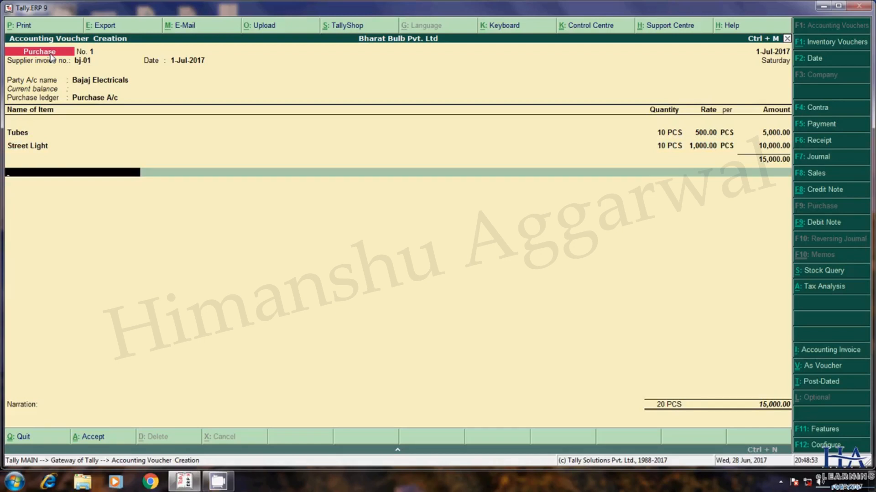
Add the State GST(SGST) and Central GST(CGST) ledgers below the items of the purchase voucher.
type("S")
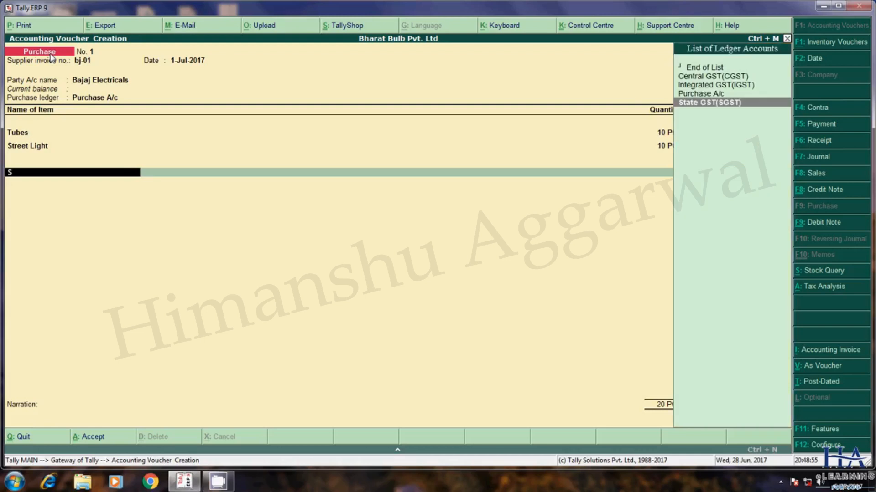
key("Return")
type("C")
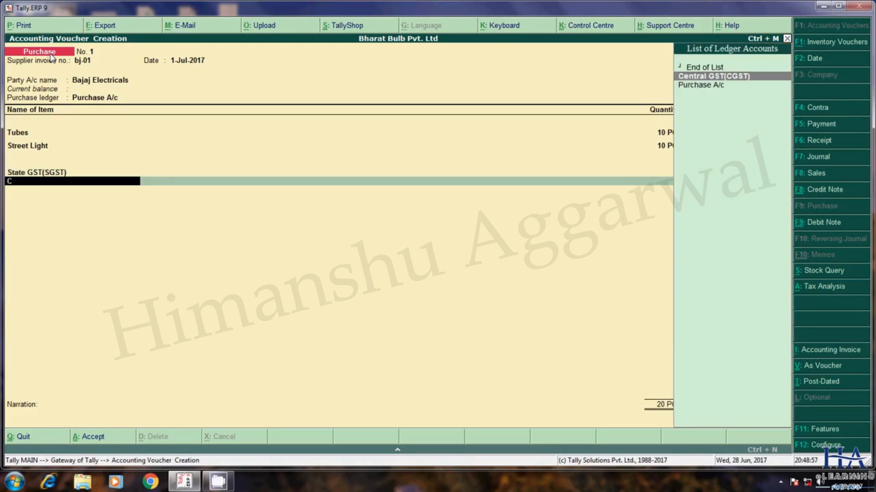
key("Return")
key("Return")
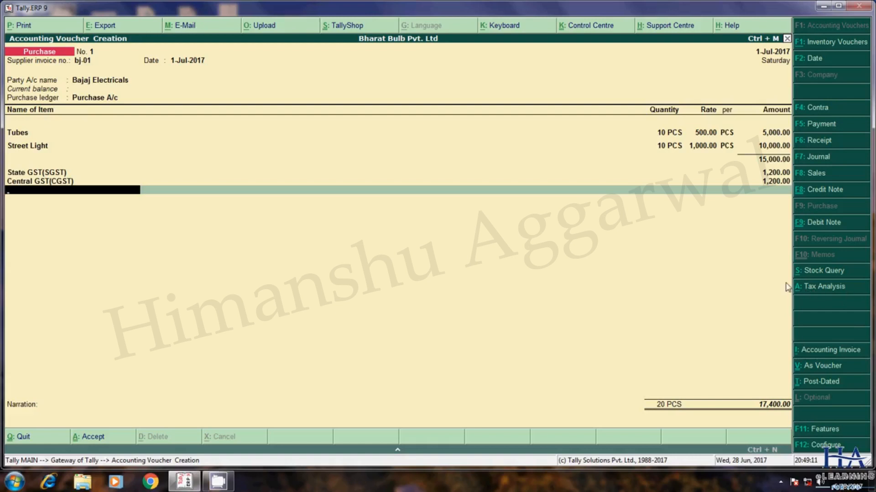
Examine the voucher's detailed tax analysis for the central and state tax on each item, and return to the voucher.
left_click(819, 291)
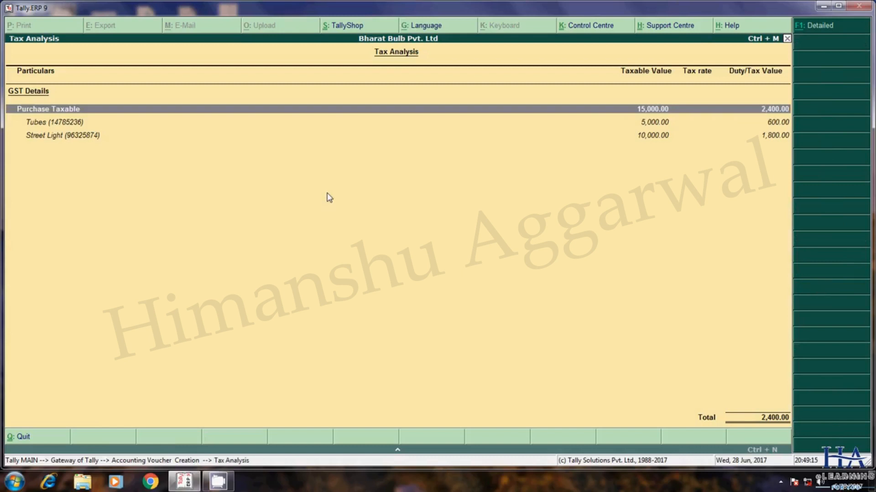
key("F1")
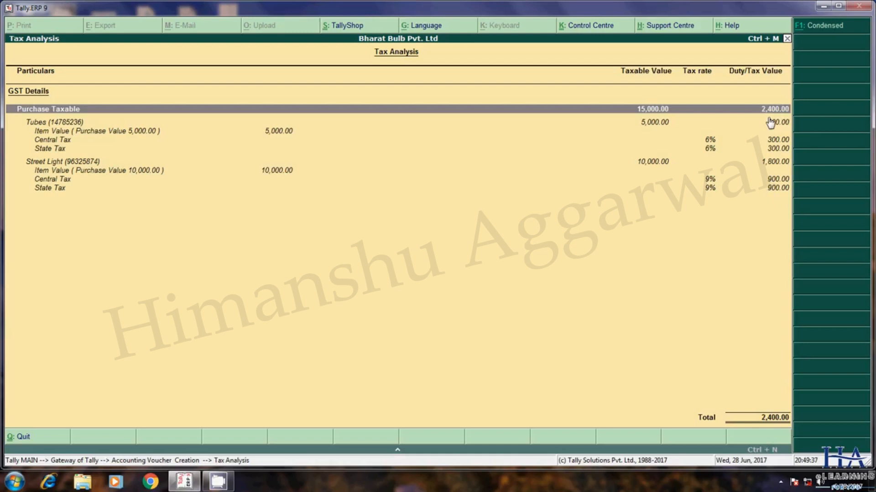
key("Escape")
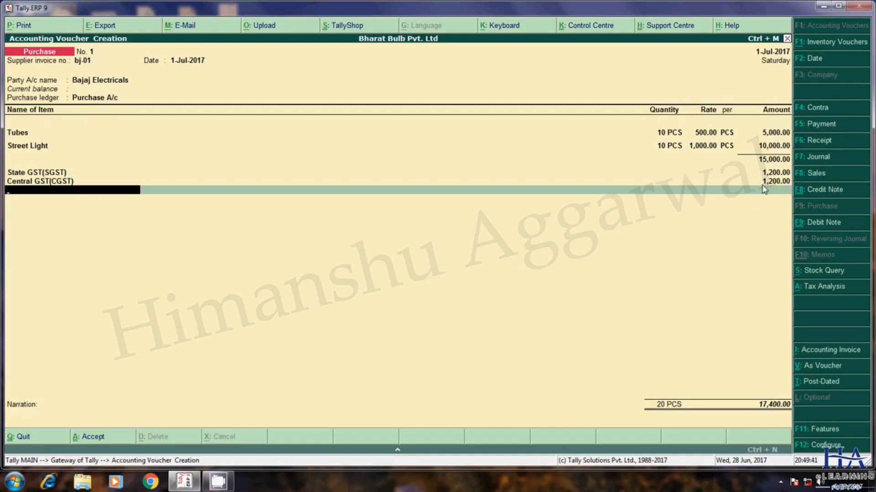
End the purchase voucher's ledger list, leave the narration blank and save the voucher.
key("Return")
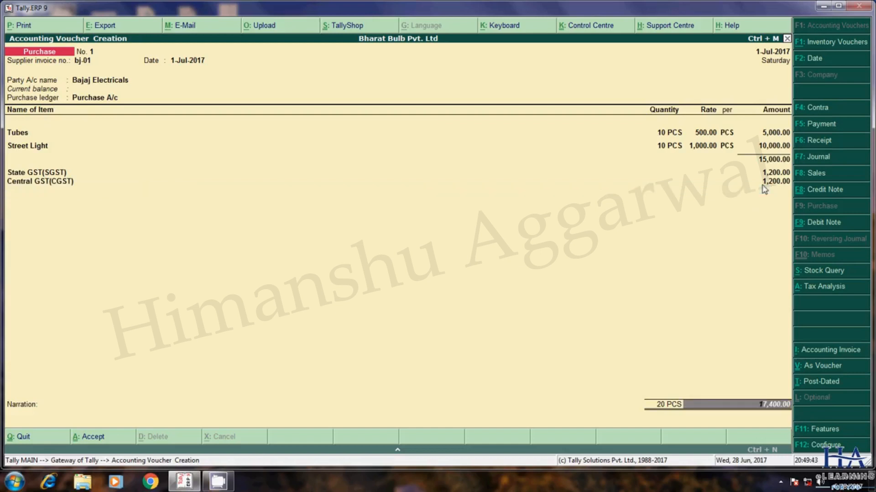
key("Return")
key("Return")
key("Return")
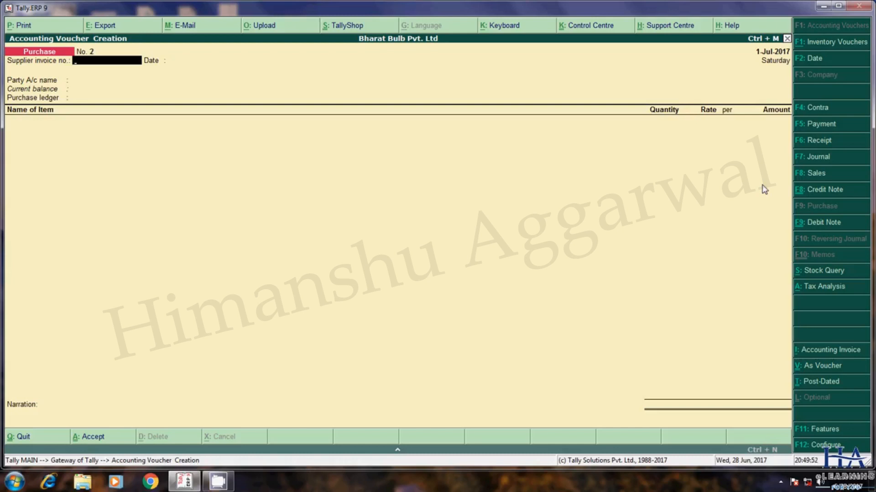
Start a sales voucher with reference number bh-01 and choose the customer's ledger below Mr. Akhbar's position in the list as the party account.
left_click(813, 175)
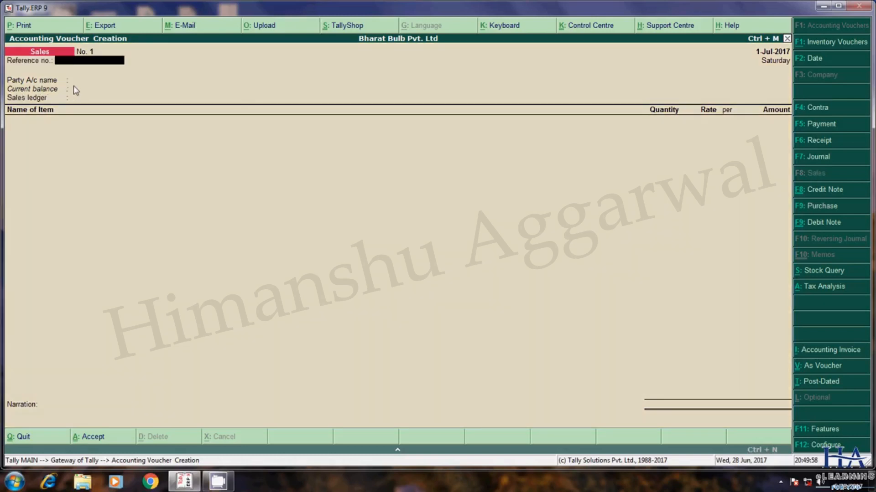
key("BackSpace")
key("Return")
key("Down")
key("Down")
key("Down")
key("Down")
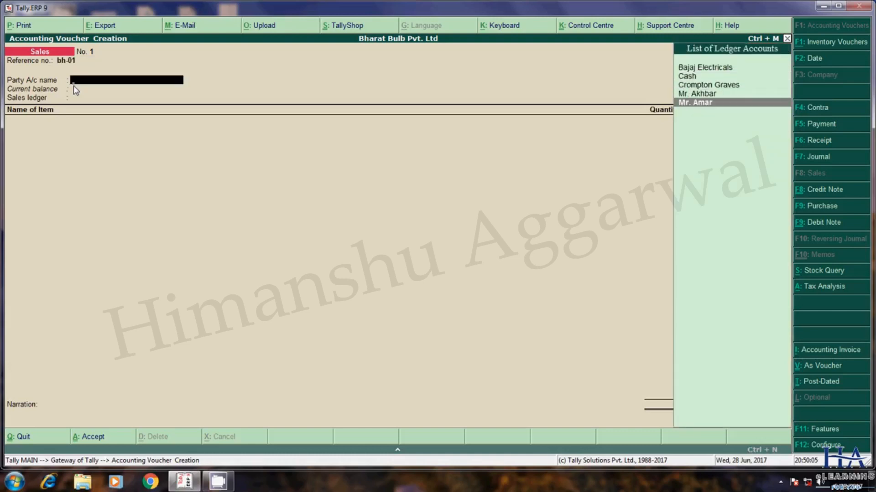
key("Return")
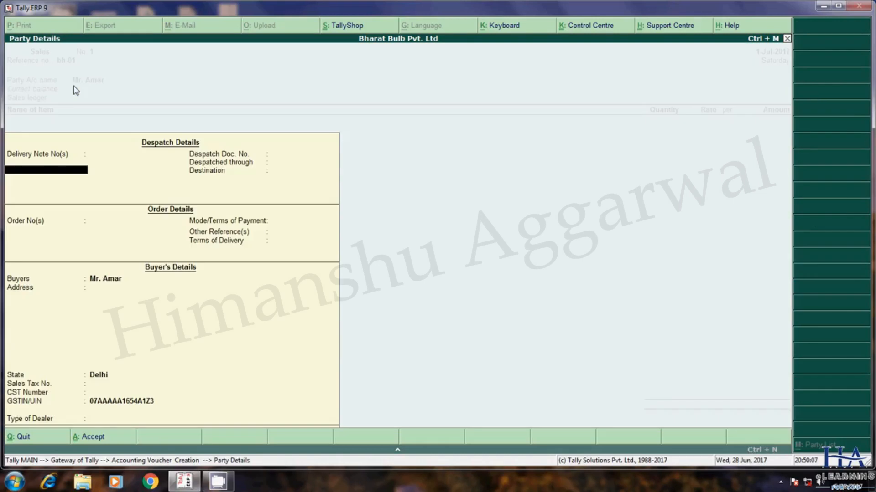
Keep the despatch, order and buyer details as they are, set the type of dealer to Regular, and choose Sales A/c as sales ledger.
key("Return")
key("Return")
key("Return")
key("Return")
key("Return")
key("Return")
key("Return")
key("Return")
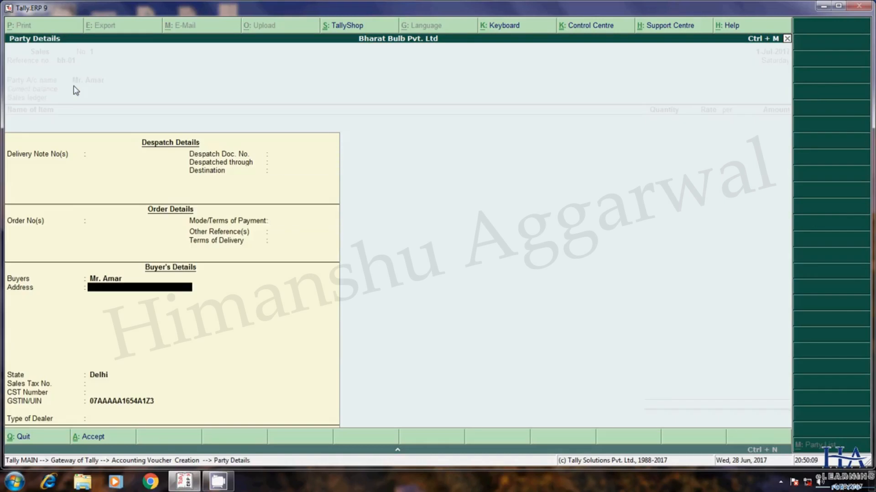
key("Return")
key("Return")
key("Return")
key("Return")
key("Return")
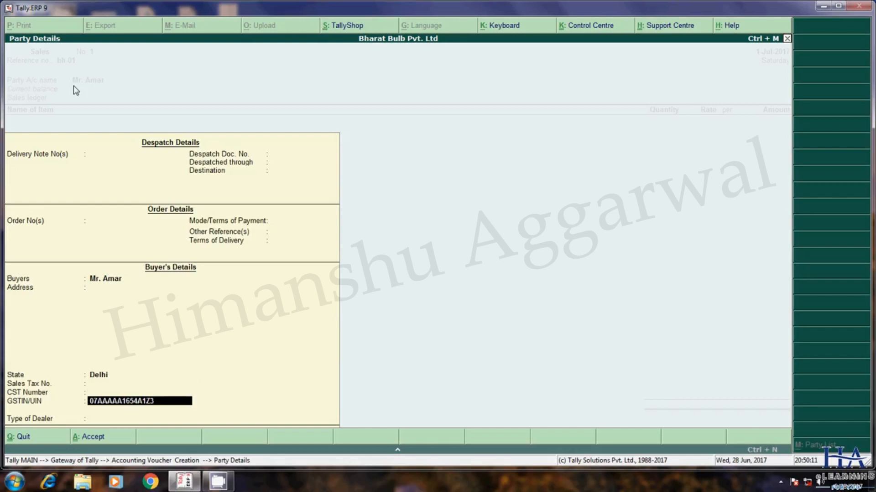
key("Down")
key("Down")
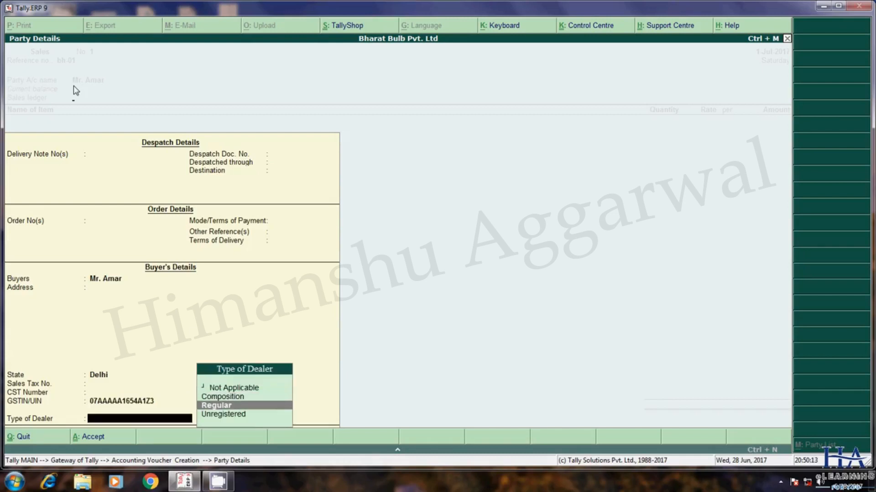
key("Return")
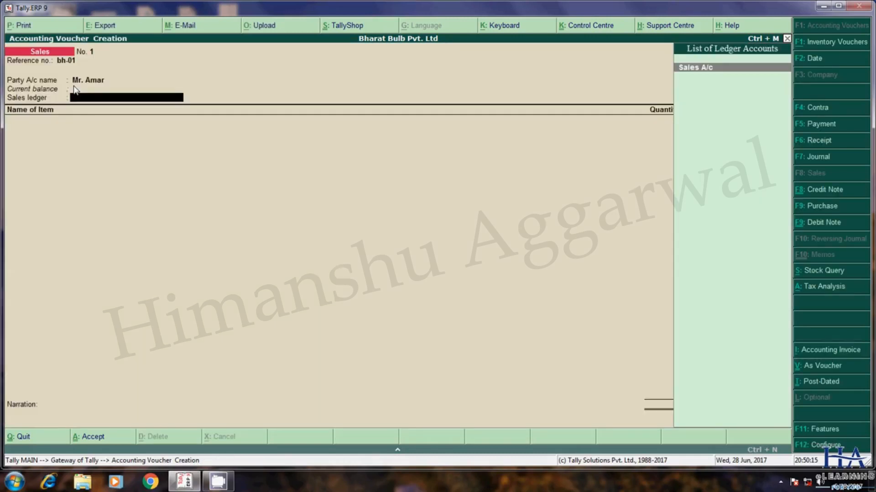
key("Return")
Add the item Tubes to the sales voucher with quantity 4 PCS at a rate of 900 per PCS.
key("Down")
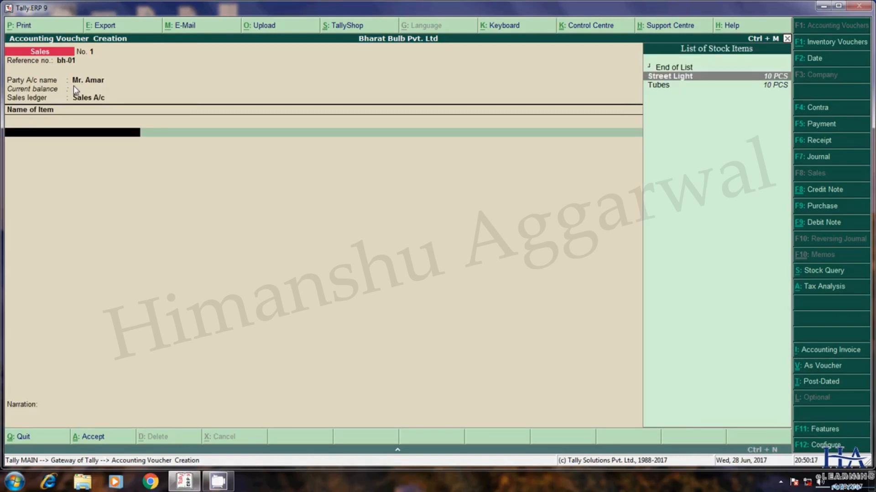
key("Down")
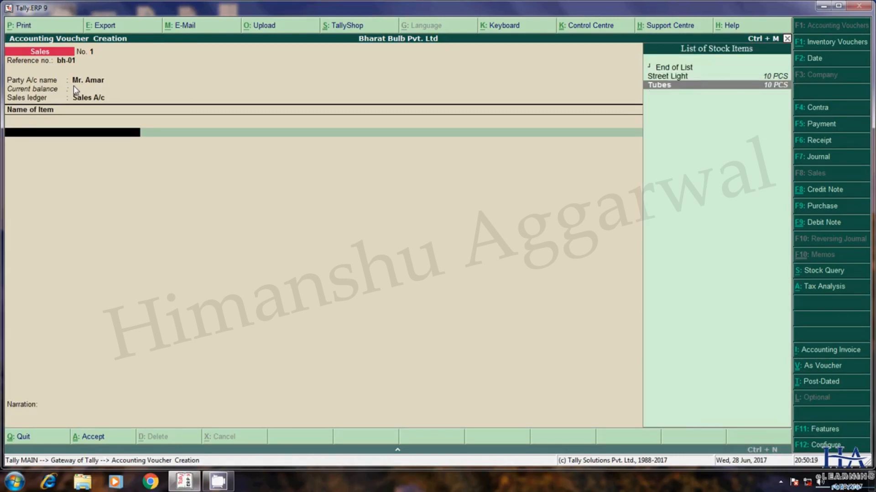
key("Return")
type("4")
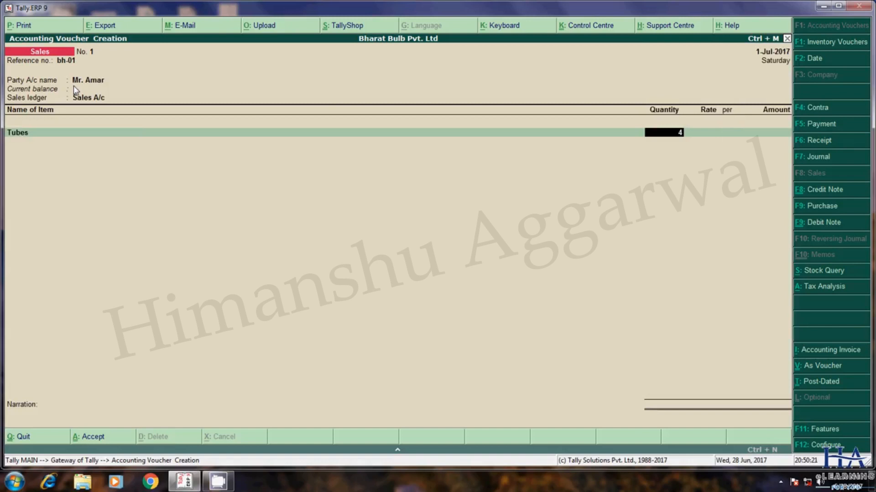
key("Return")
type("500")
key("Return")
key("Return")
Add Street Light to the sales voucher with quantity 5 PCS at a rate of 1500 per PCS and end the item list.
key("Down")
key("Down")
key("Up")
key("Return")
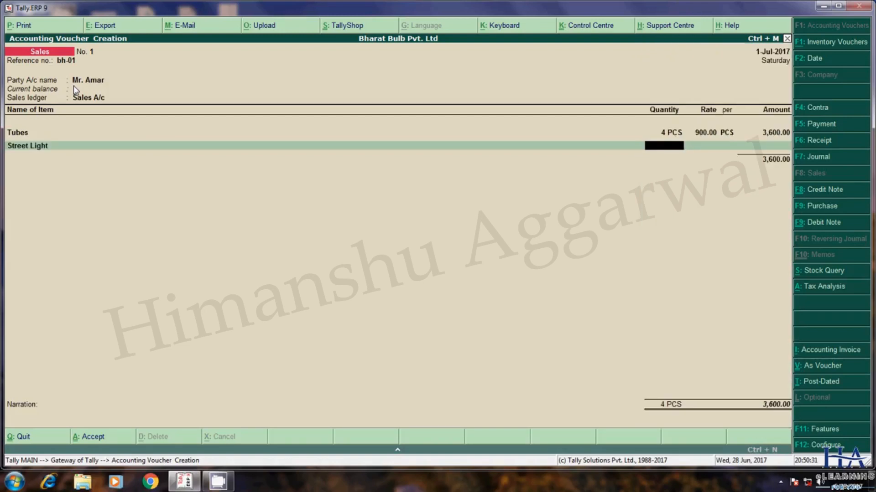
type("5")
key("Return")
type("1500")
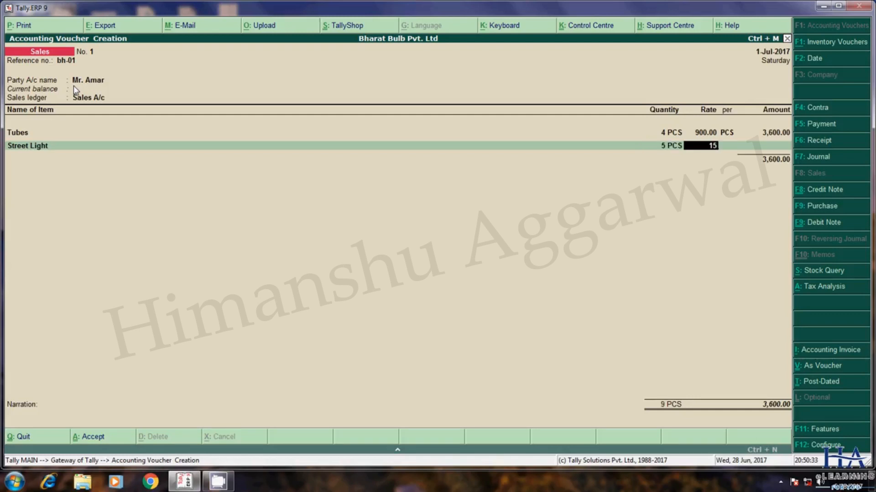
key("Return")
key("Return")
key("Return")
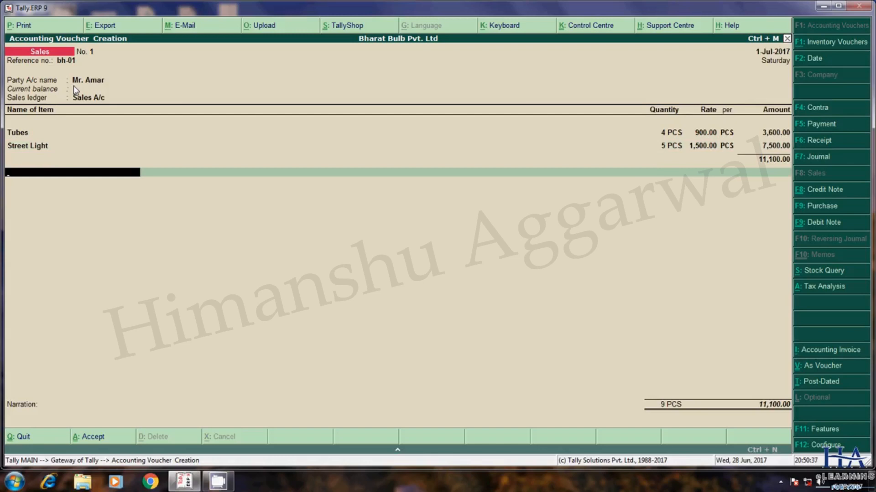
Add the State GST(SGST) and Central GST(CGST) ledgers below the items of the sales voucher.
key("Return")
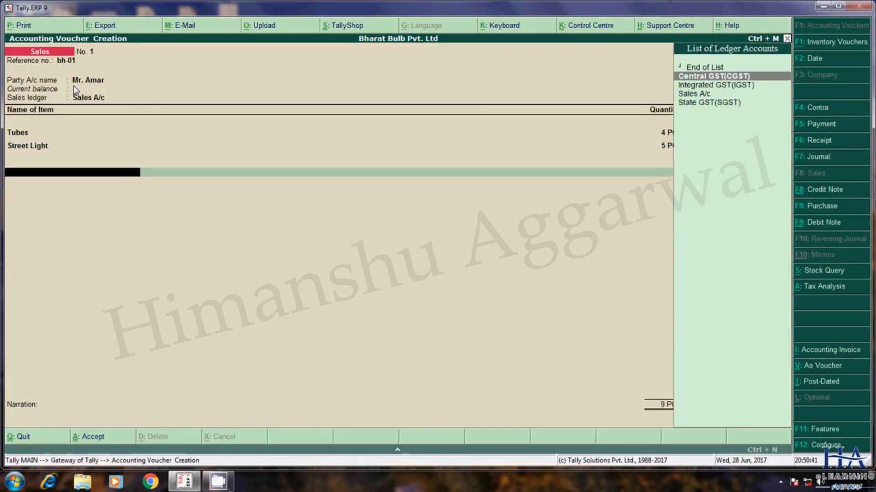
key("Down")
key("Down")
key("Down")
key("Return")
key("Return")
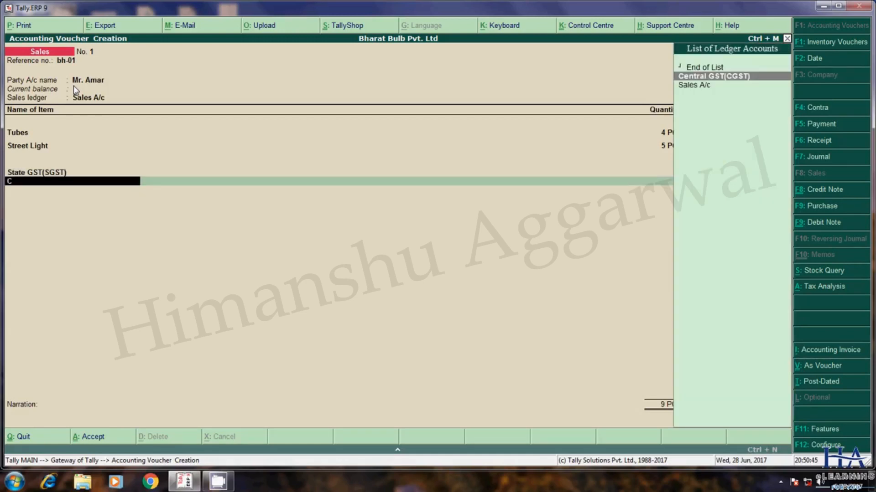
key("Return")
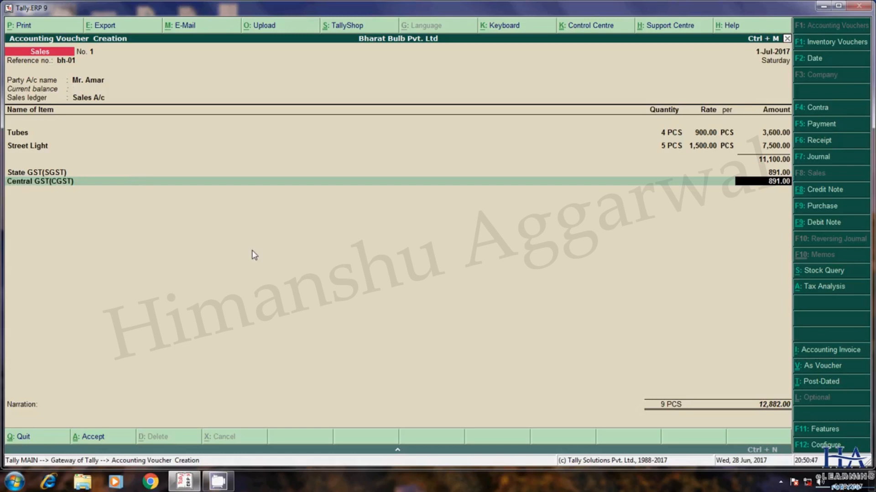
Examine the sales voucher's tax analysis in detailed and condensed form, and return to the voucher.
left_click(817, 289)
key("alt+F1")
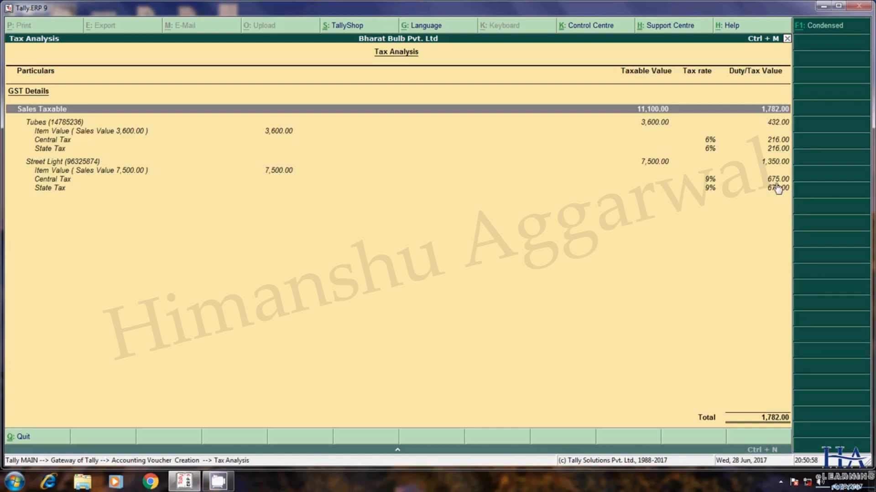
key("Escape")
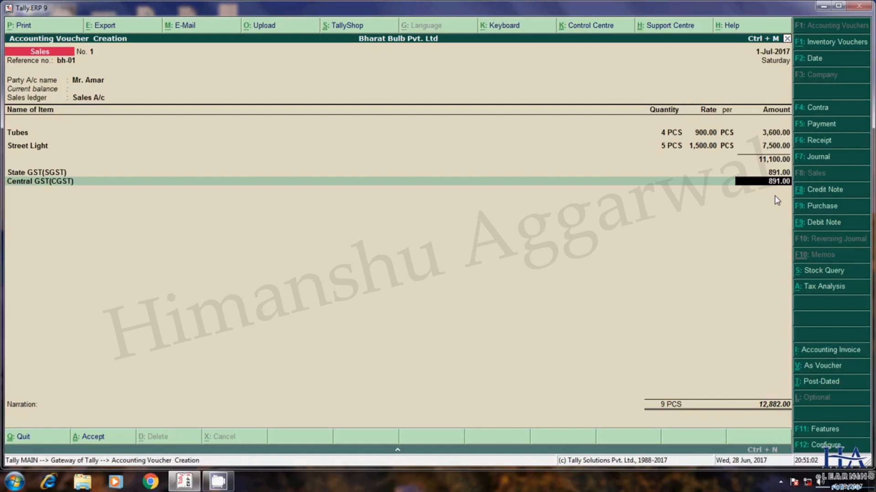
key("alt+a")
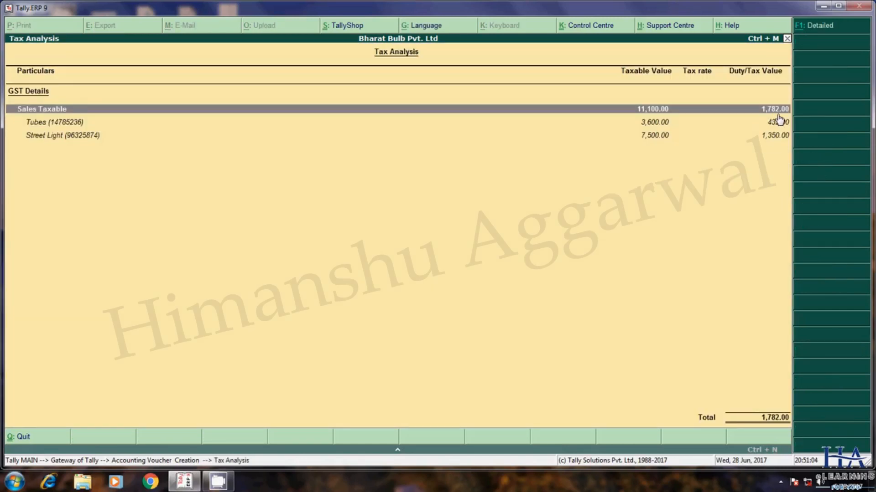
key("Escape")
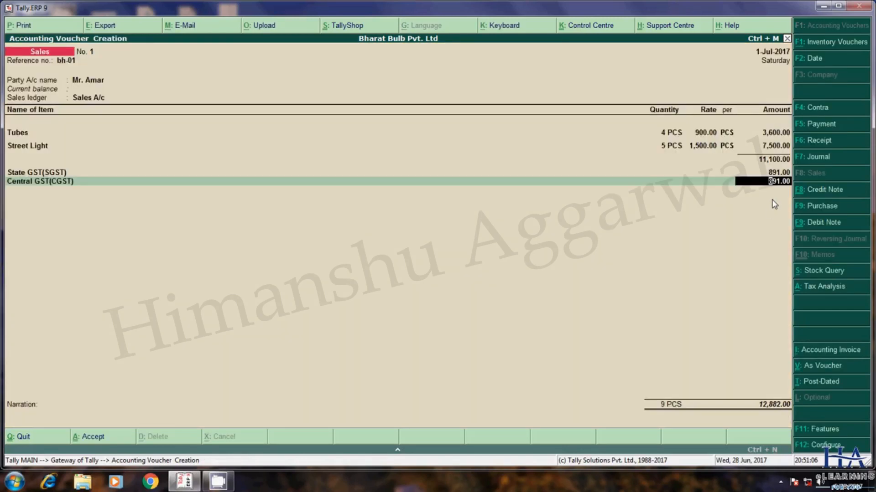
End the sales voucher's ledger list, leave the narration blank and save the voucher.
key("Return")
key("Return")
key("Return")
key("Return")
key("Return")
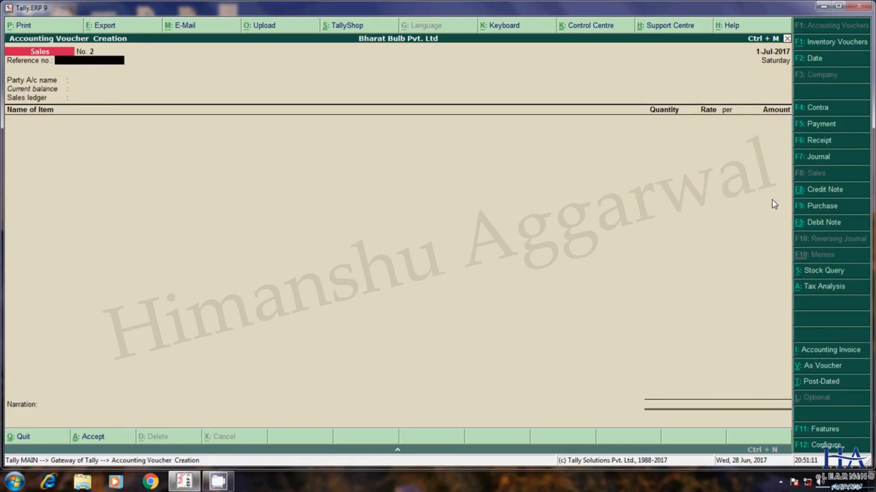
Reopen the saved sales voucher and display the print preview of its Tax Invoice.
key("Page_Up")
key("alt+p")
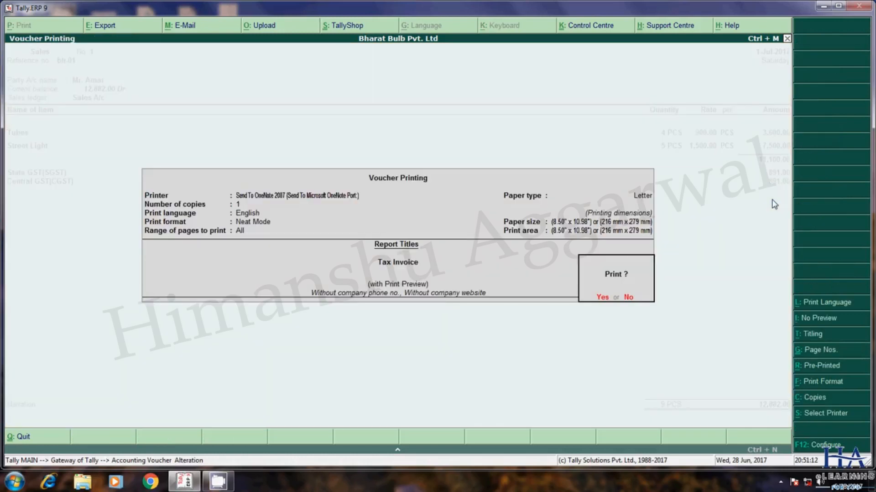
key("Return")
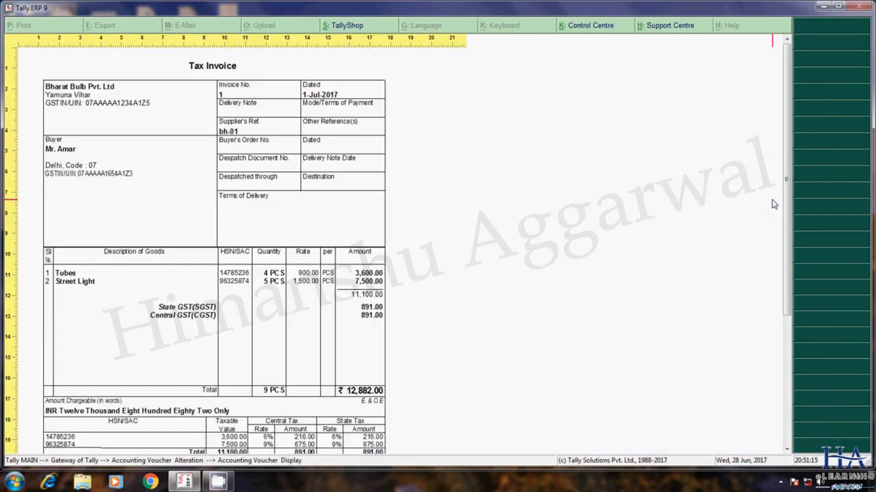
Examine the Tax Invoice preview from the buyer details down to the HSN/SAC tax table, then return to the Gateway of Tally.
key("Down")
key("Down")
key("Down")
key("Down")
key("Down")
key("Down")
key("Up")
key("Up")
key("Up")
key("Up")
key("Up")
key("Up")
scroll(127, 259, "down", 1)
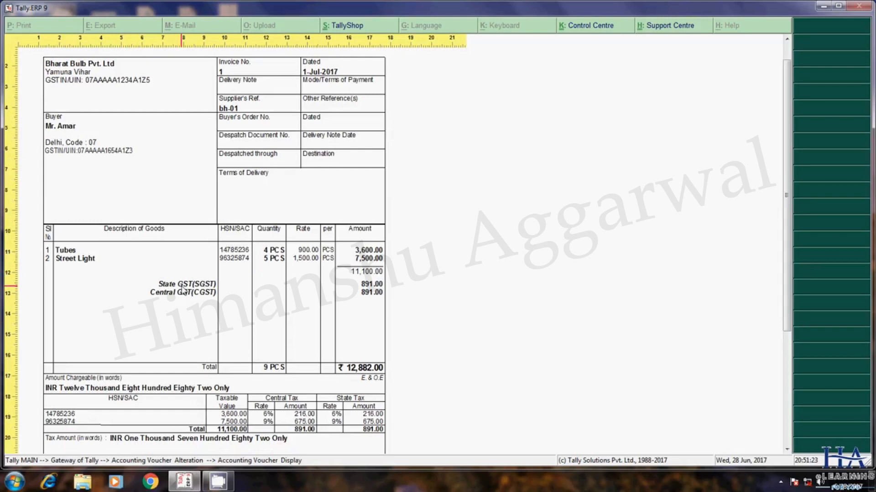
scroll(185, 292, "down", 1)
scroll(173, 441, "down", 3)
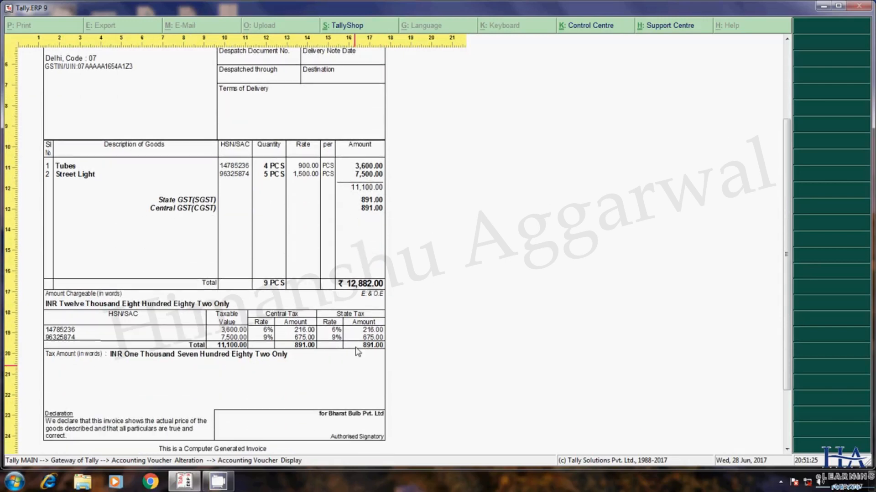
left_click(357, 299)
key("Escape")
key("Escape")
key("y")
key("Escape")
Display the GSTR-1 return from the GST statutory reports.
key("Down")
key("Down")
key("Down")
key("Down")
key("Down")
key("Down")
key("Down")
key("Down")
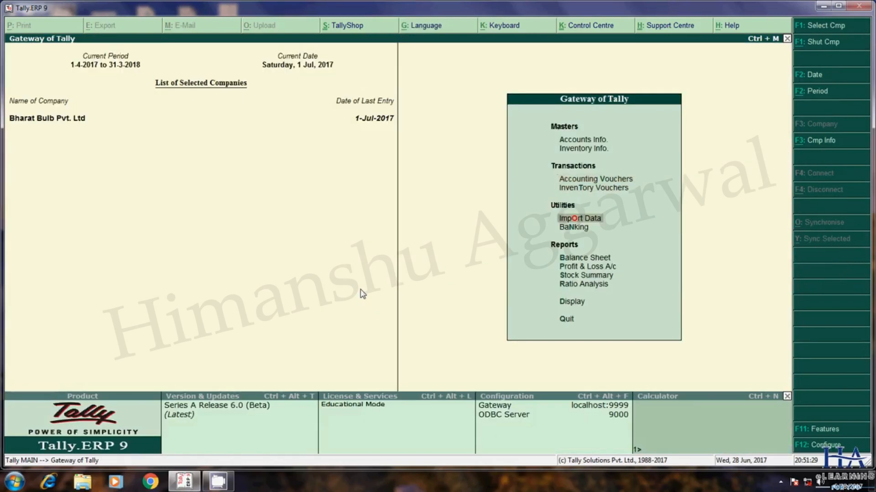
key("Return")
key("Down")
key("Down")
key("Down")
key("Down")
key("Down")
key("Down")
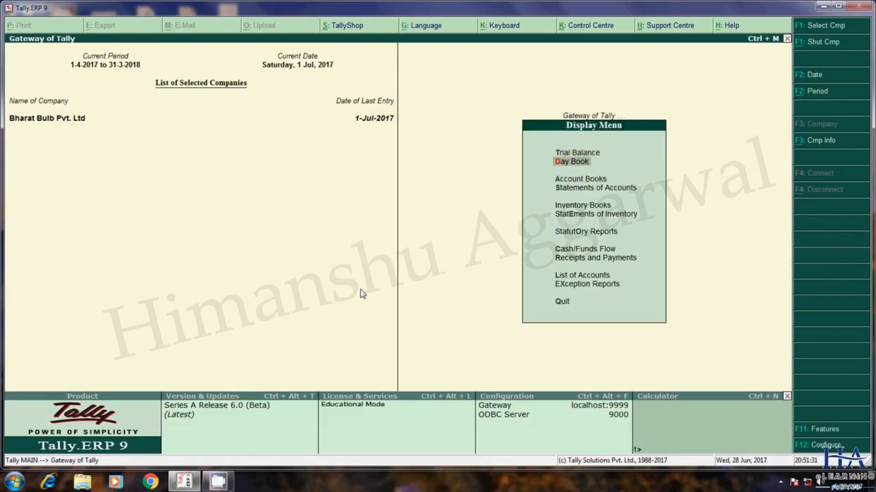
key("Return")
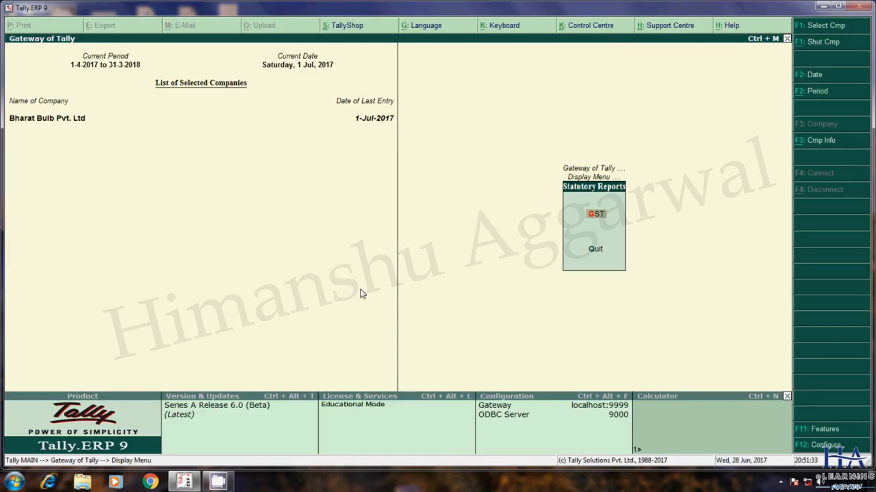
key("Return")
key("Return")
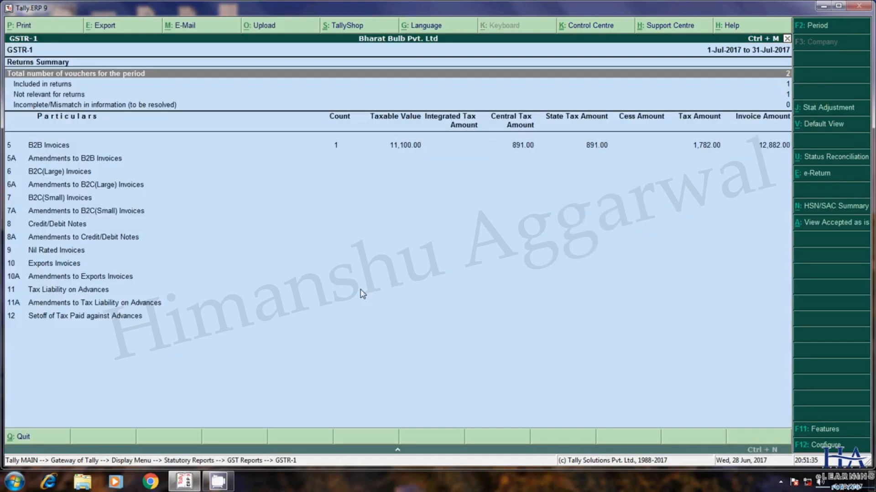
Examine the voucher register behind B2B Invoices in GSTR-1, and return to the returns summary.
key("Down")
key("Down")
key("Down")
key("Down")
key("Up")
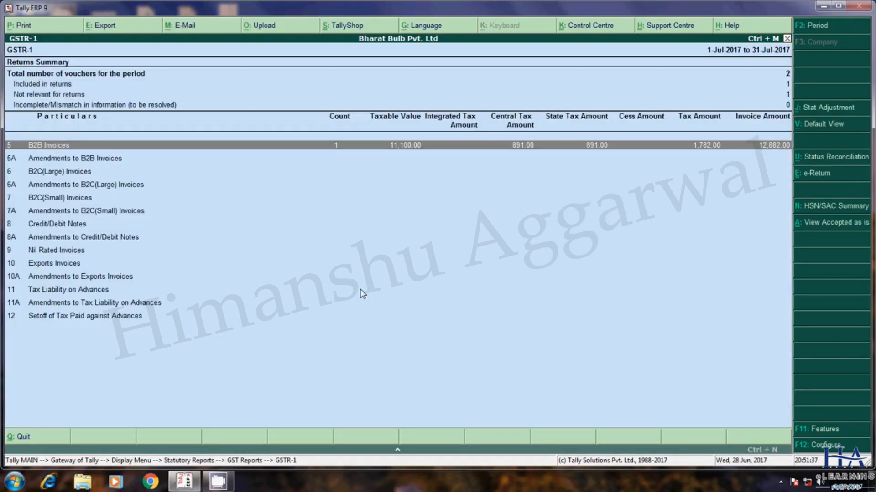
key("Return")
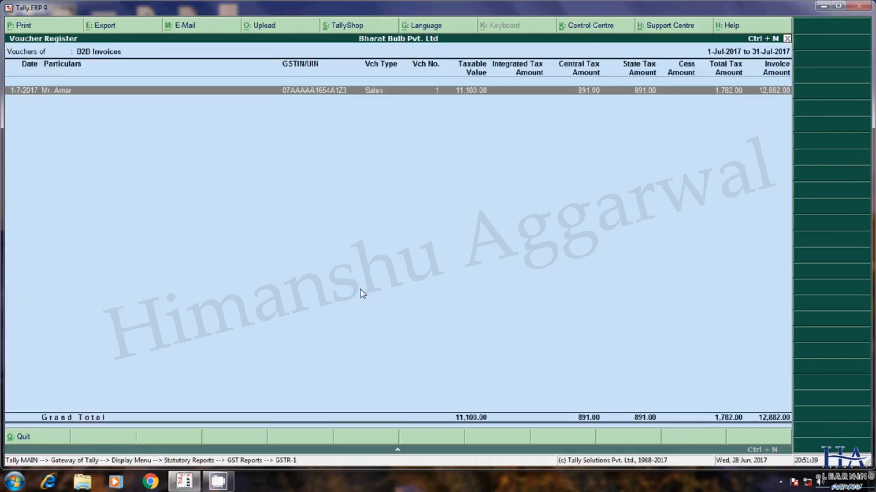
key("Escape")
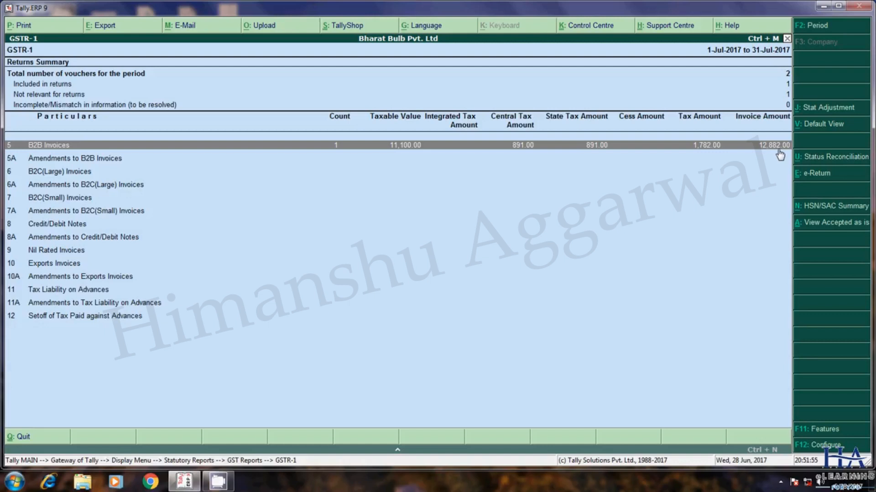
Display the GSTR-2 return, examine its B2B Invoices row for the purchase amounts and taxes, and leave the report.
key("Escape")
key("Down")
key("Return")
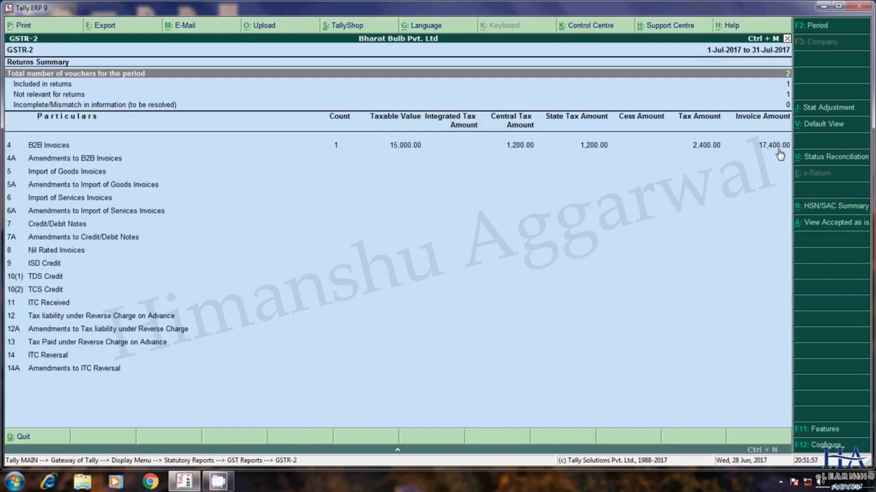
left_click(404, 147)
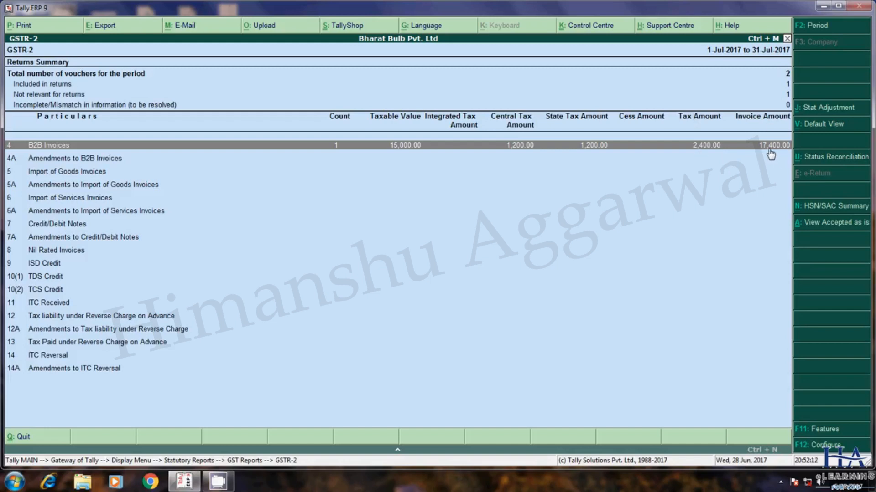
key("Escape")
key("Escape")
key("Escape")
key("Escape")
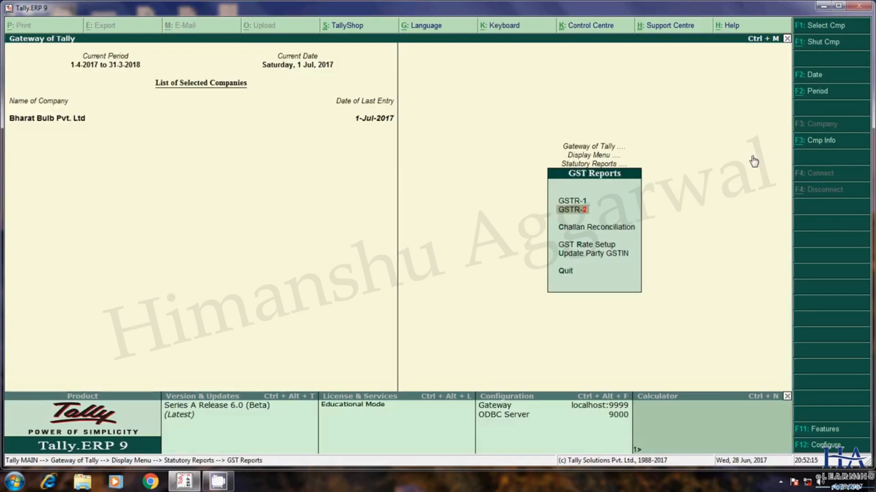